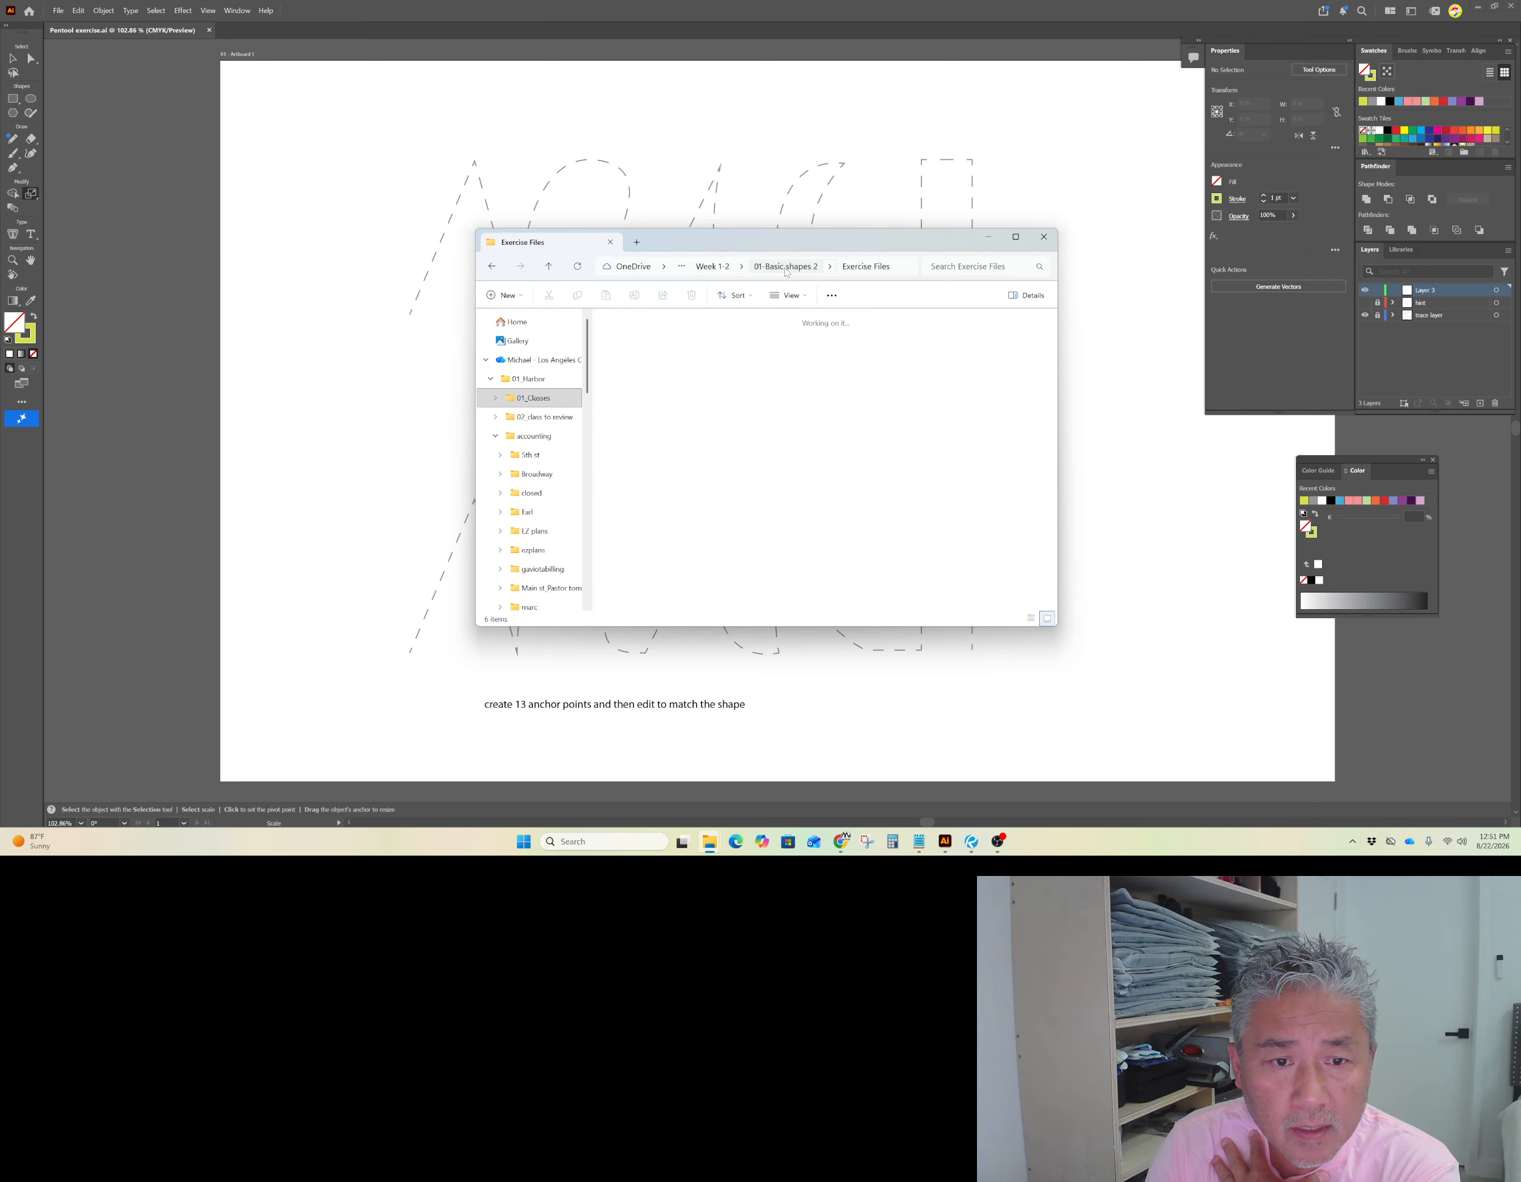
Step: Open the 01-Pentool exercise file from the Exercise Files folder of 01-Basic shapes 2
double_click(700, 348)
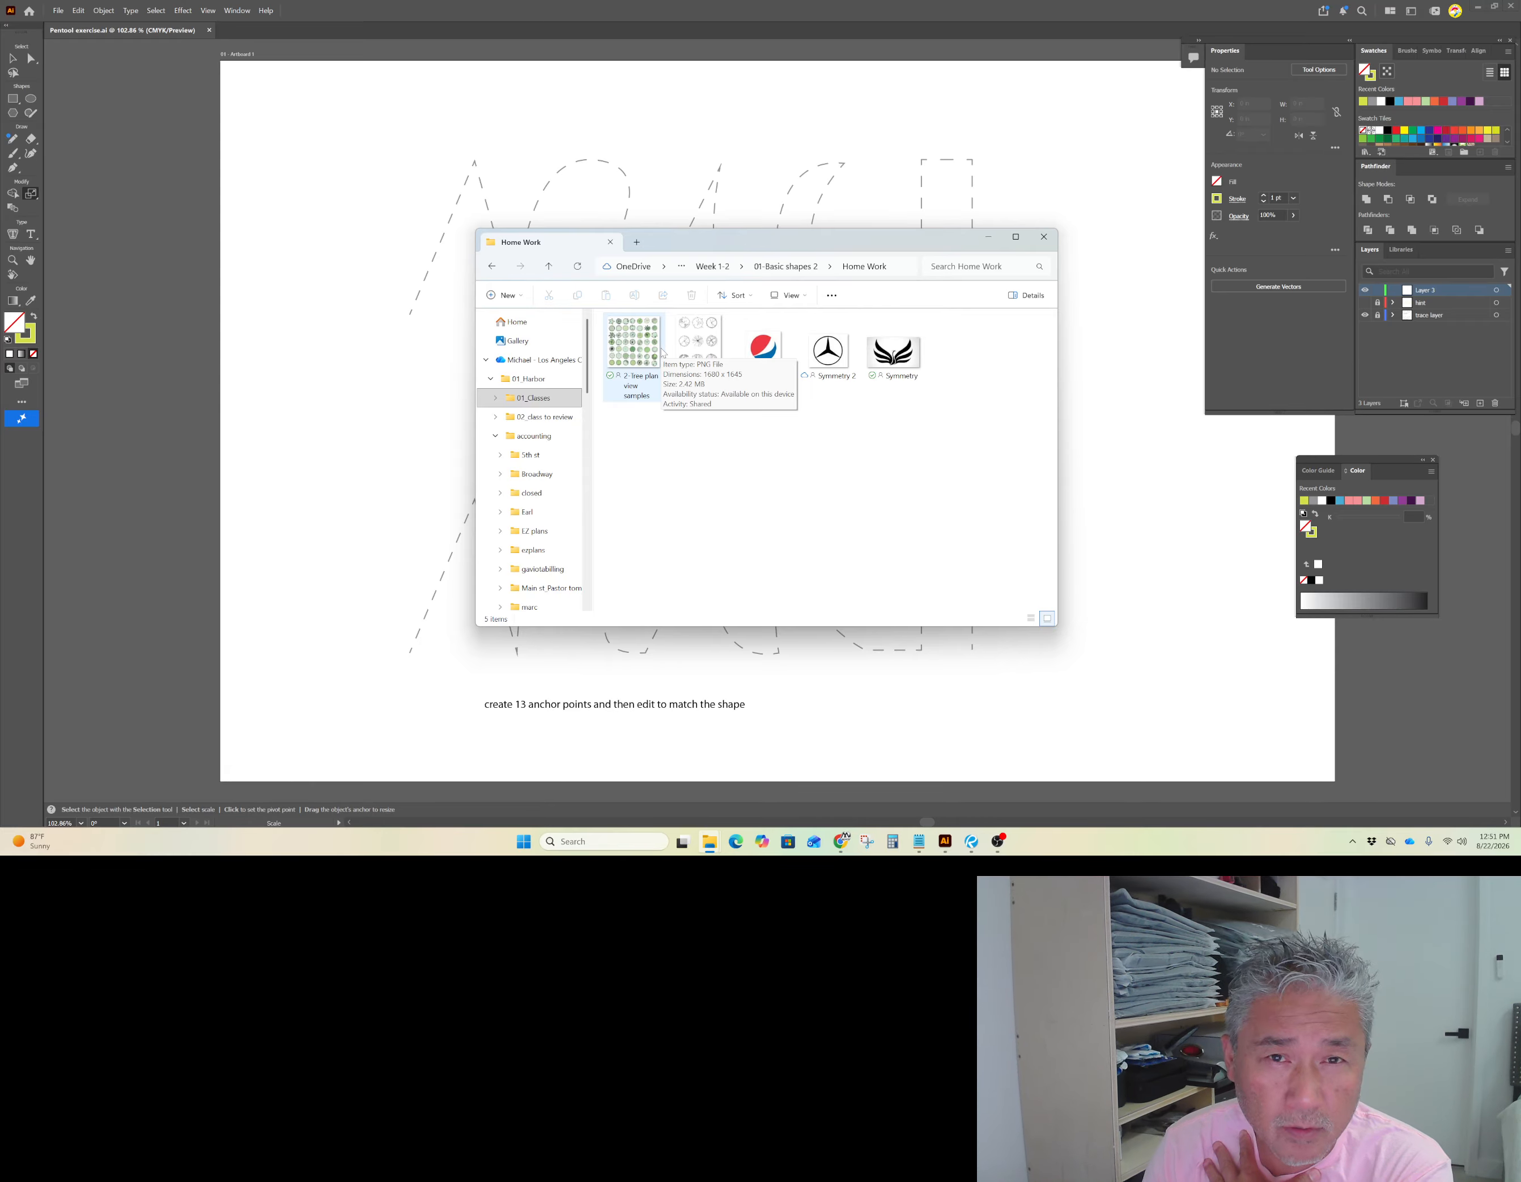
click(786, 266)
double_click(629, 344)
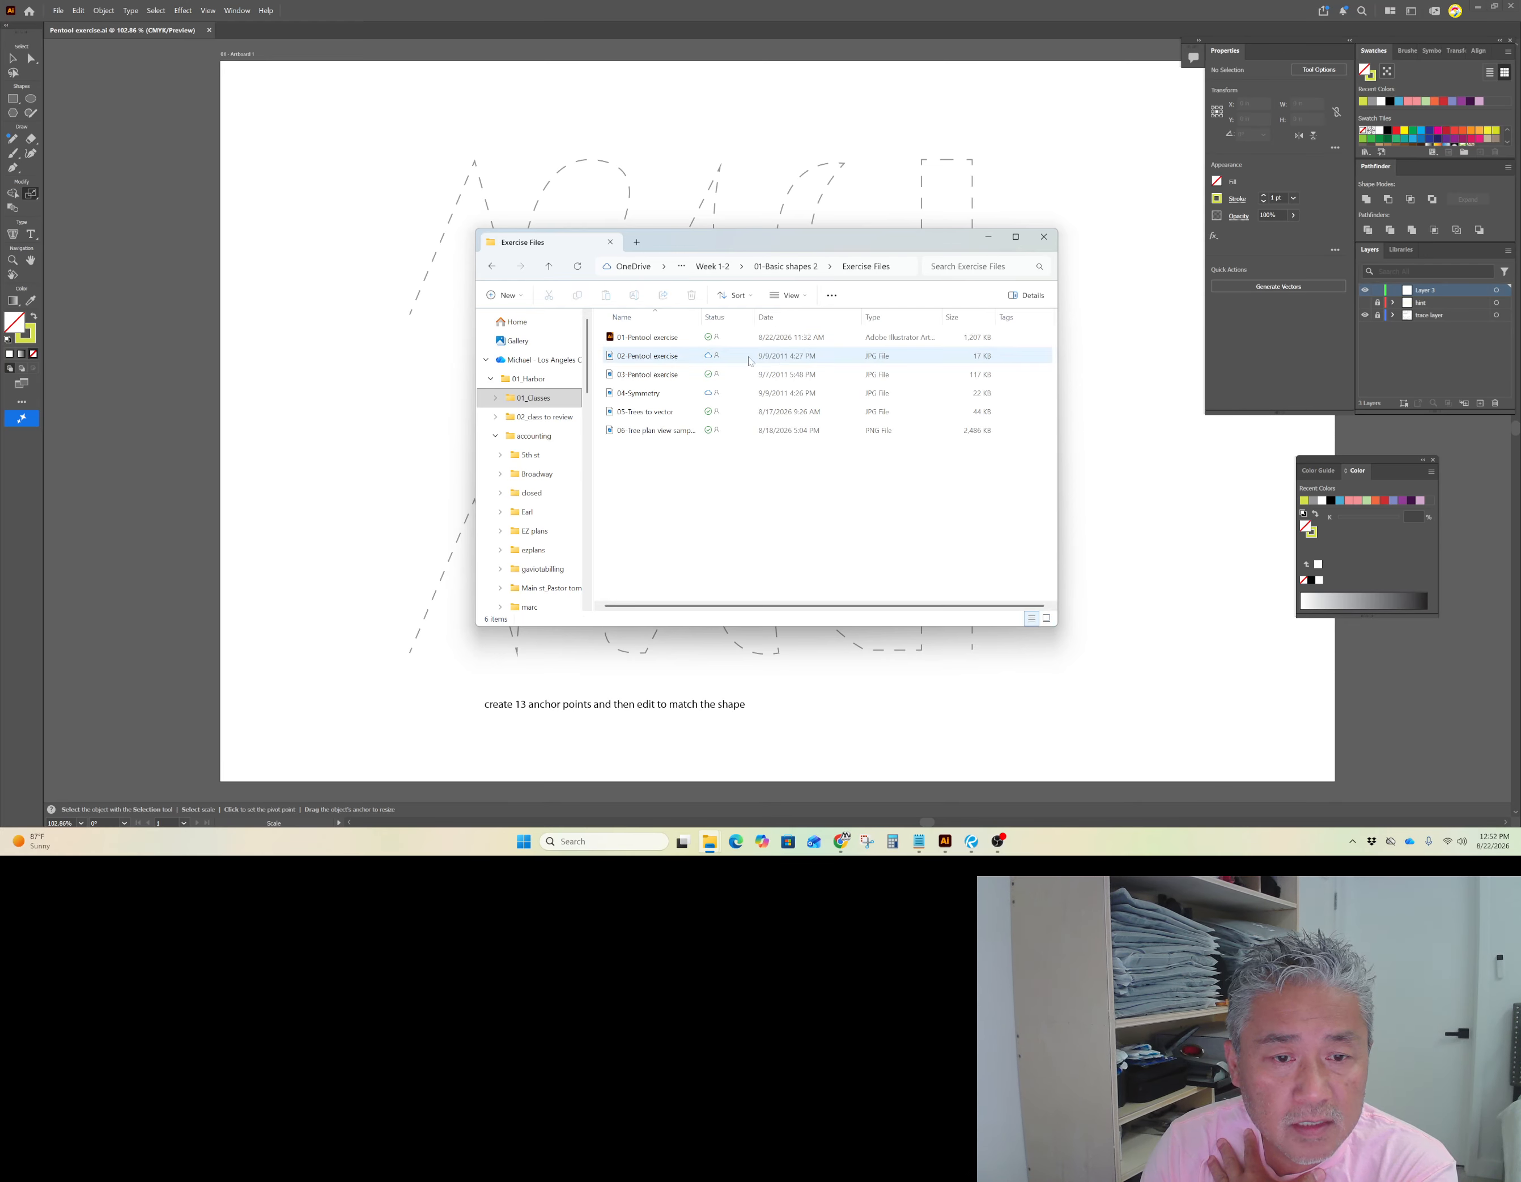
double_click(683, 344)
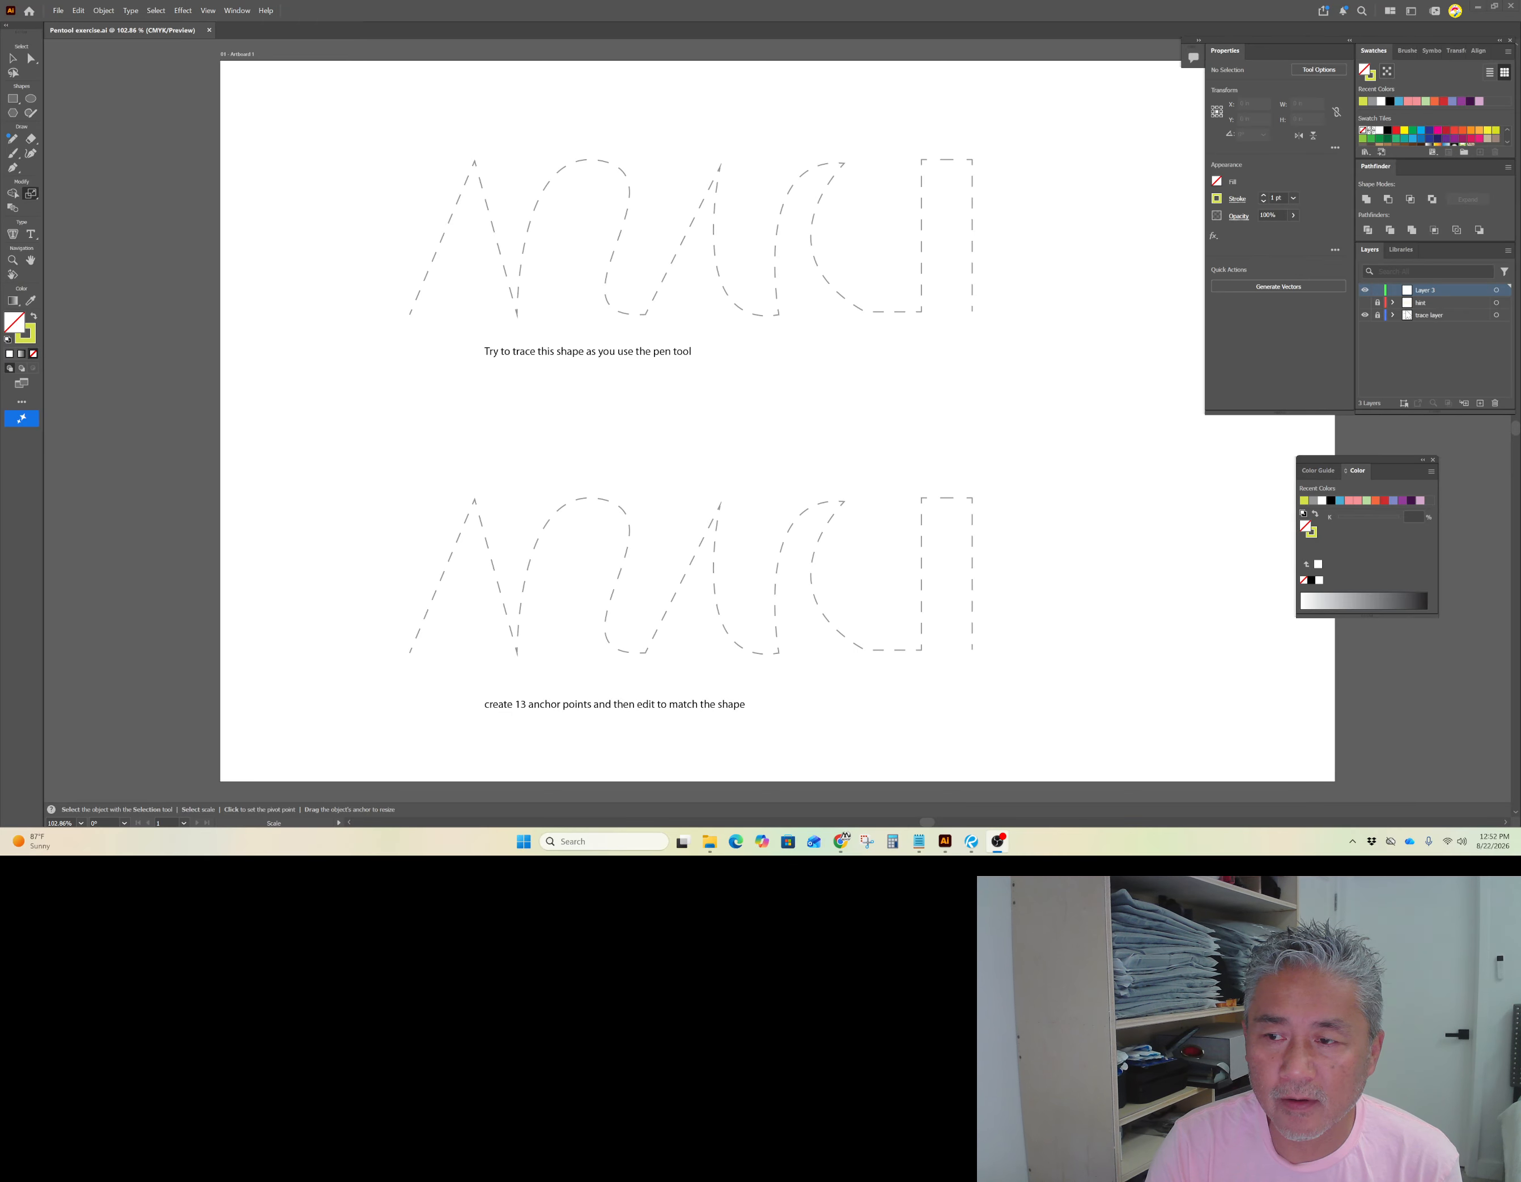
Step: Show and then hide the hint layer to preview the anchor-point guide
click(1365, 302)
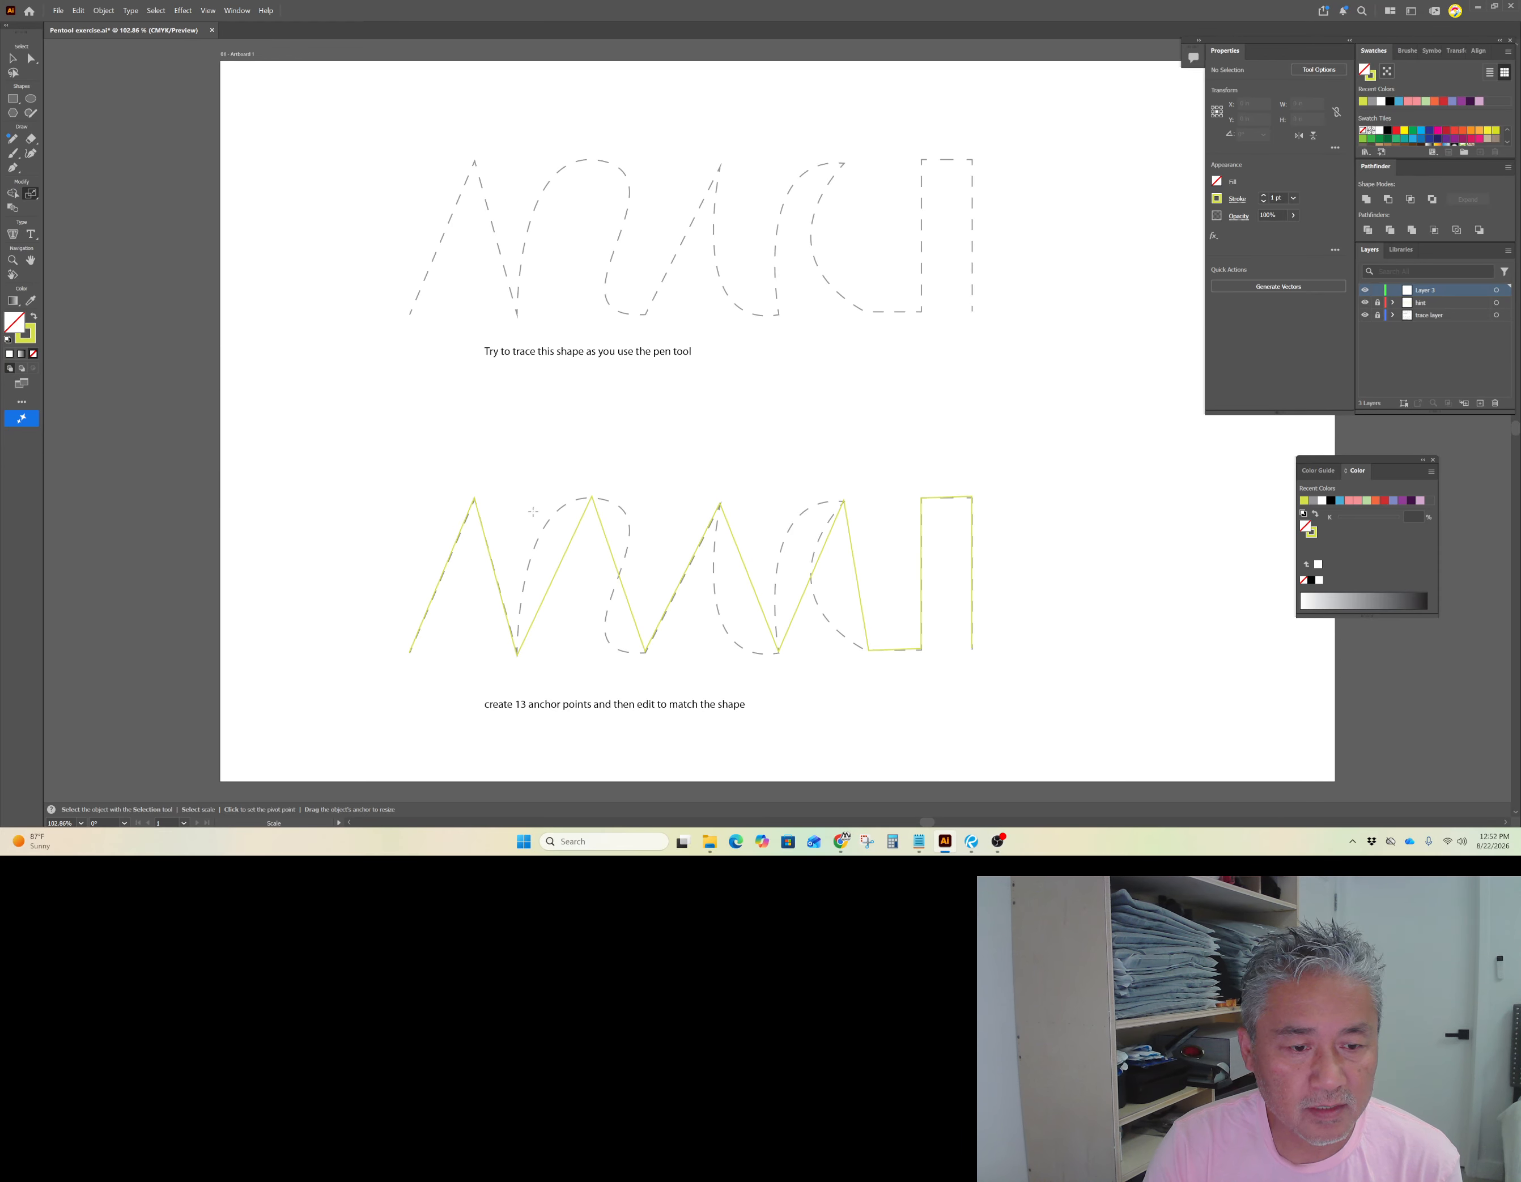
click(1365, 303)
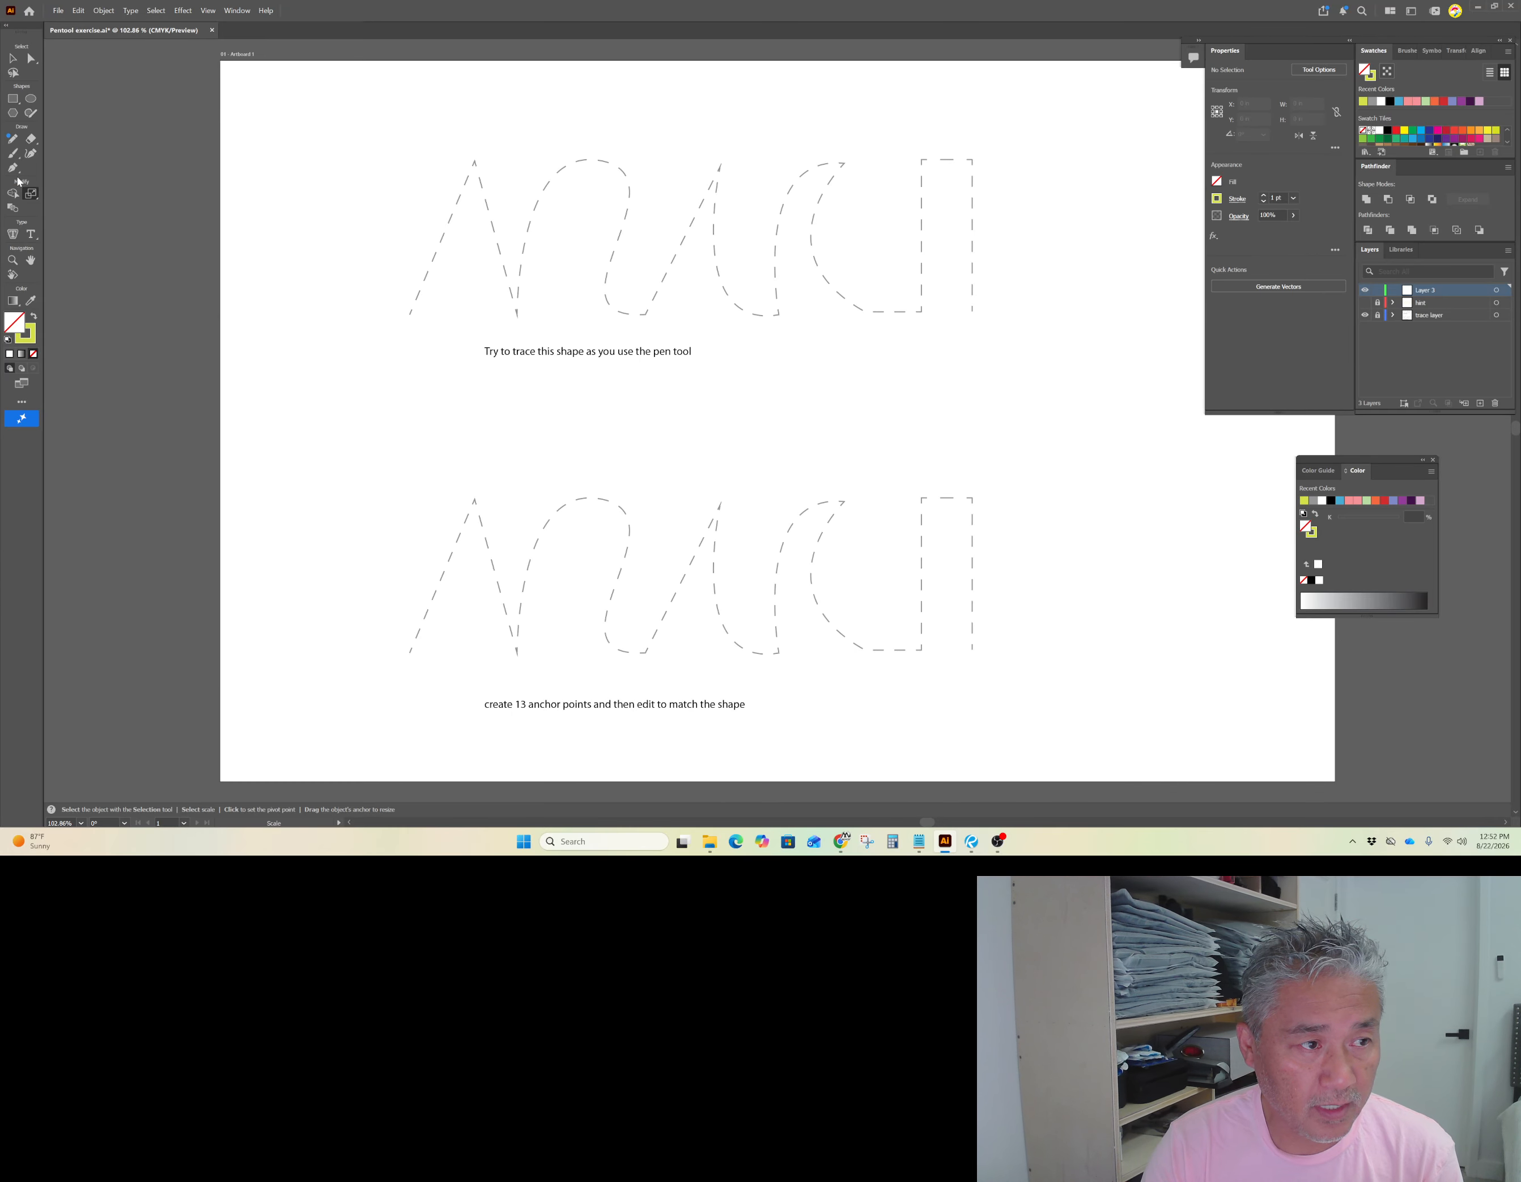
Step: With the Pen tool, trace the first pointed peak of the upper dashed shape using three corner points
key(p)
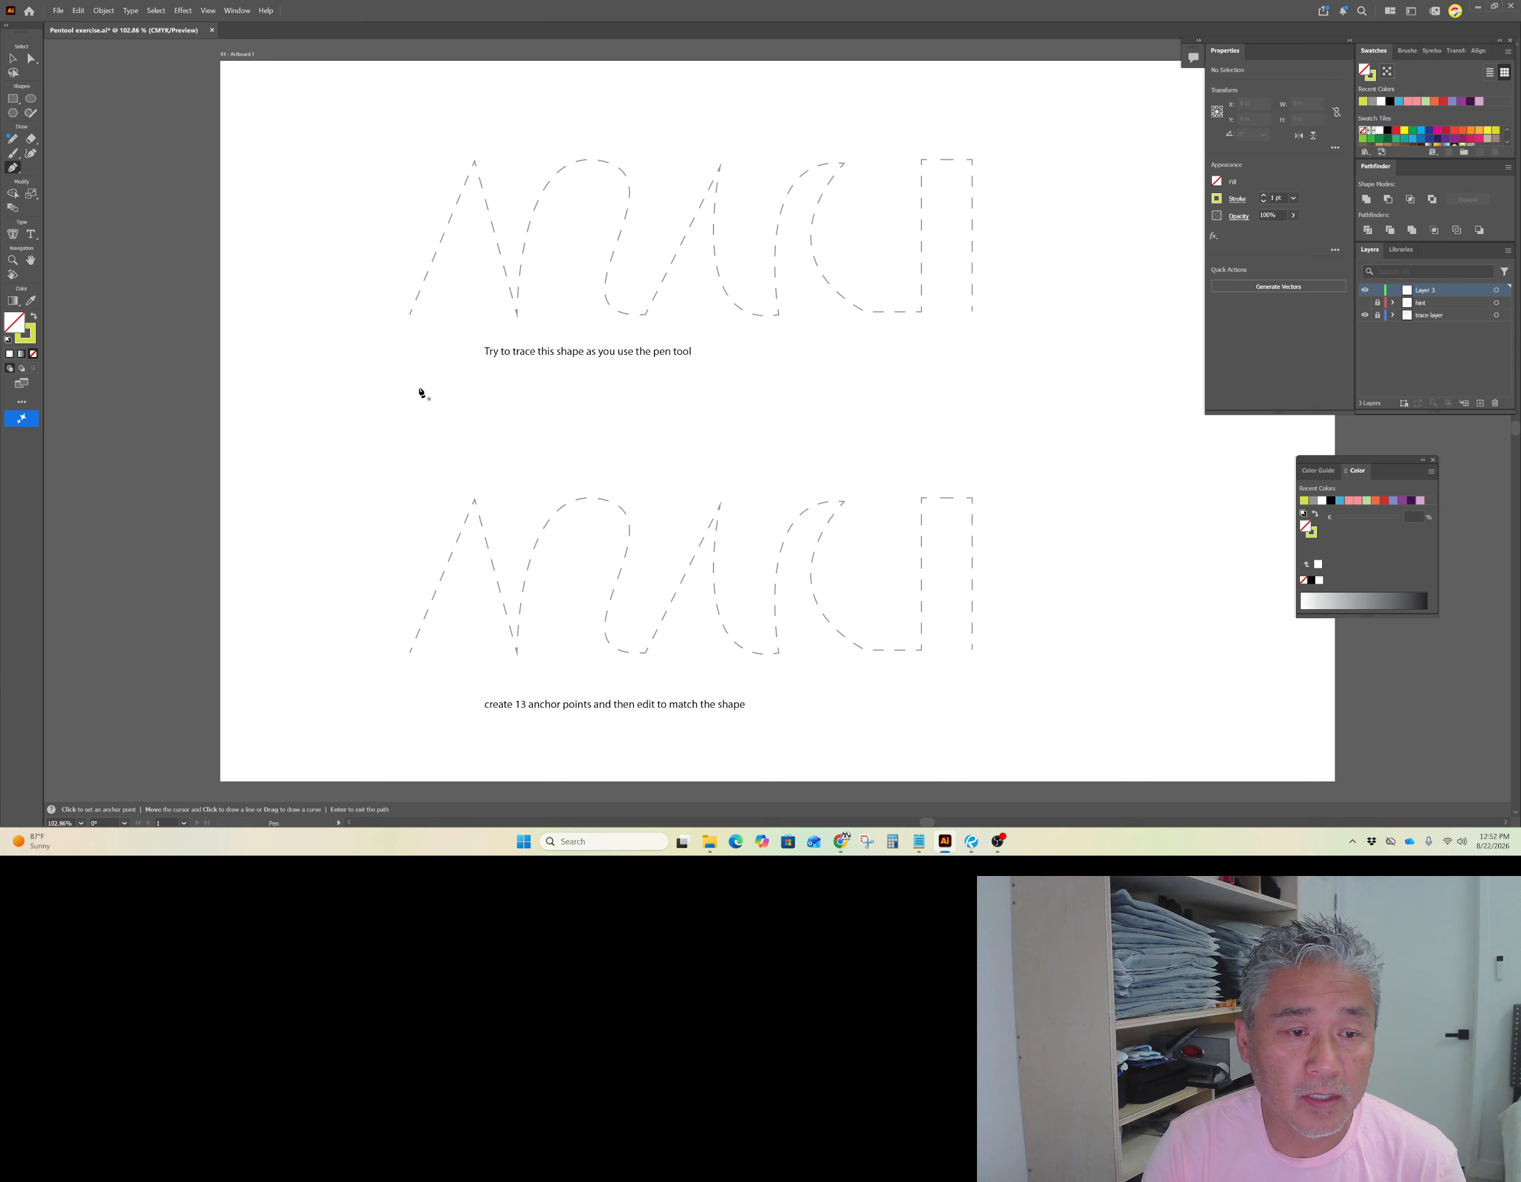
click(410, 316)
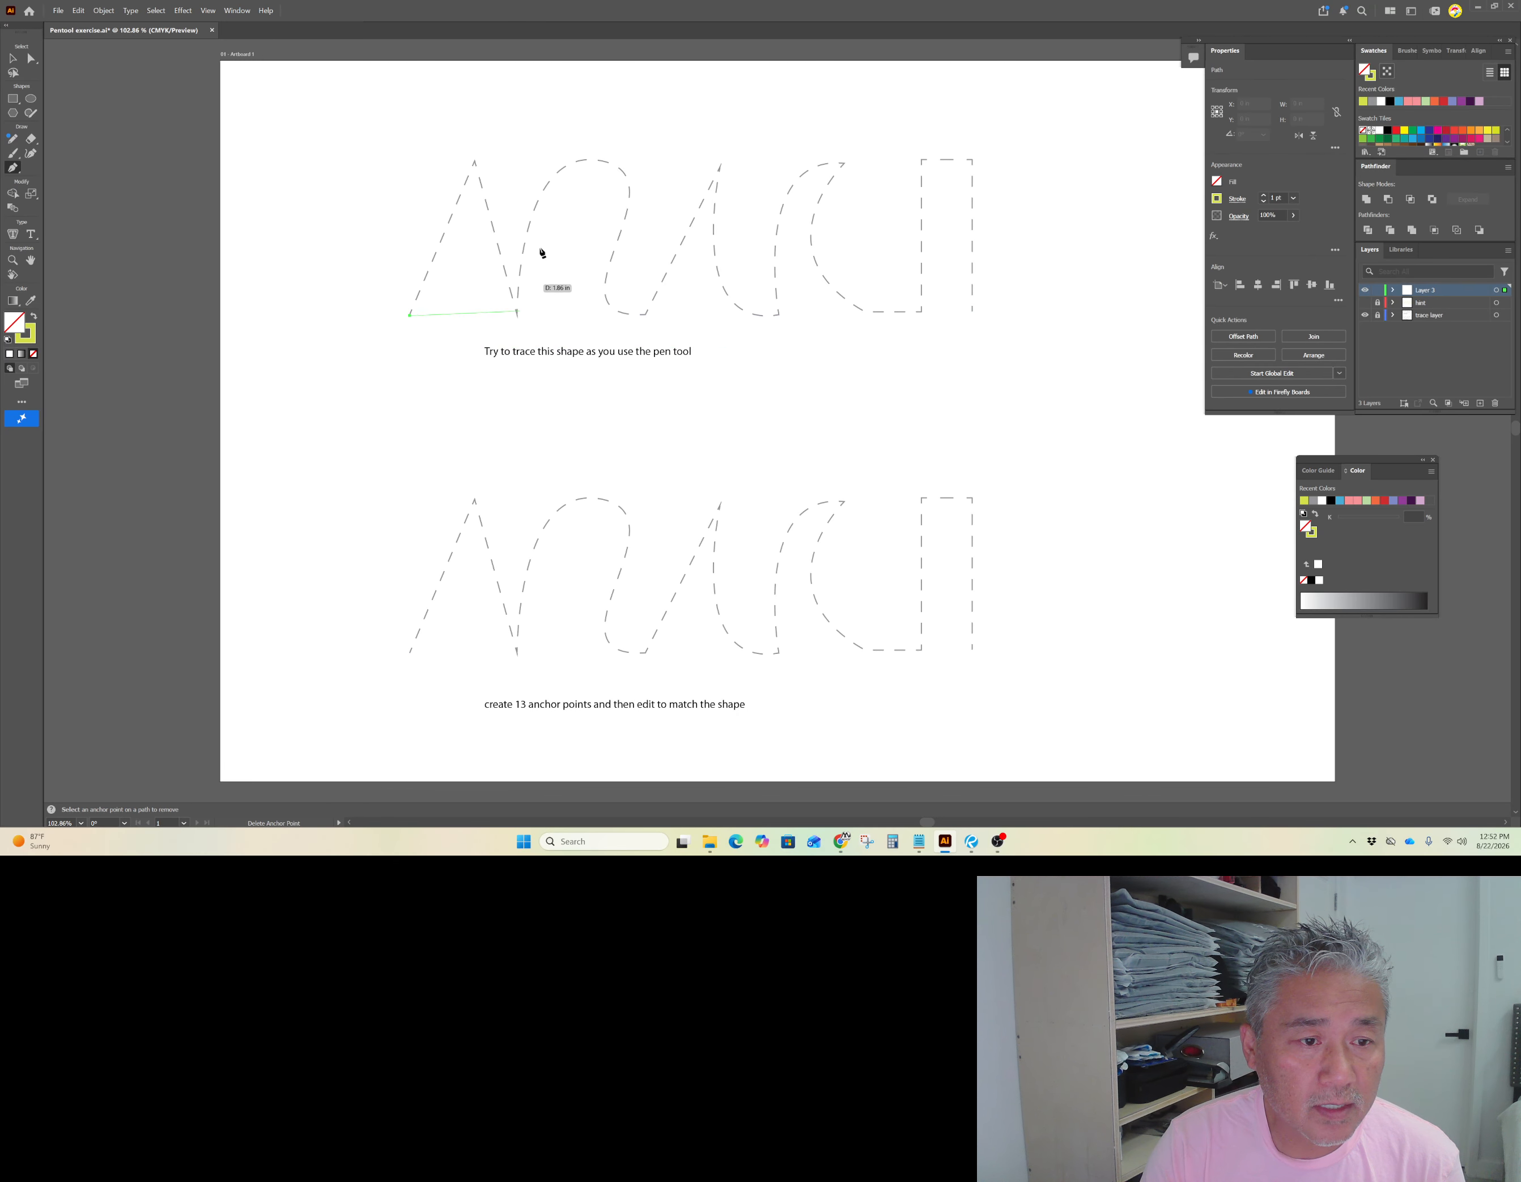
click(474, 161)
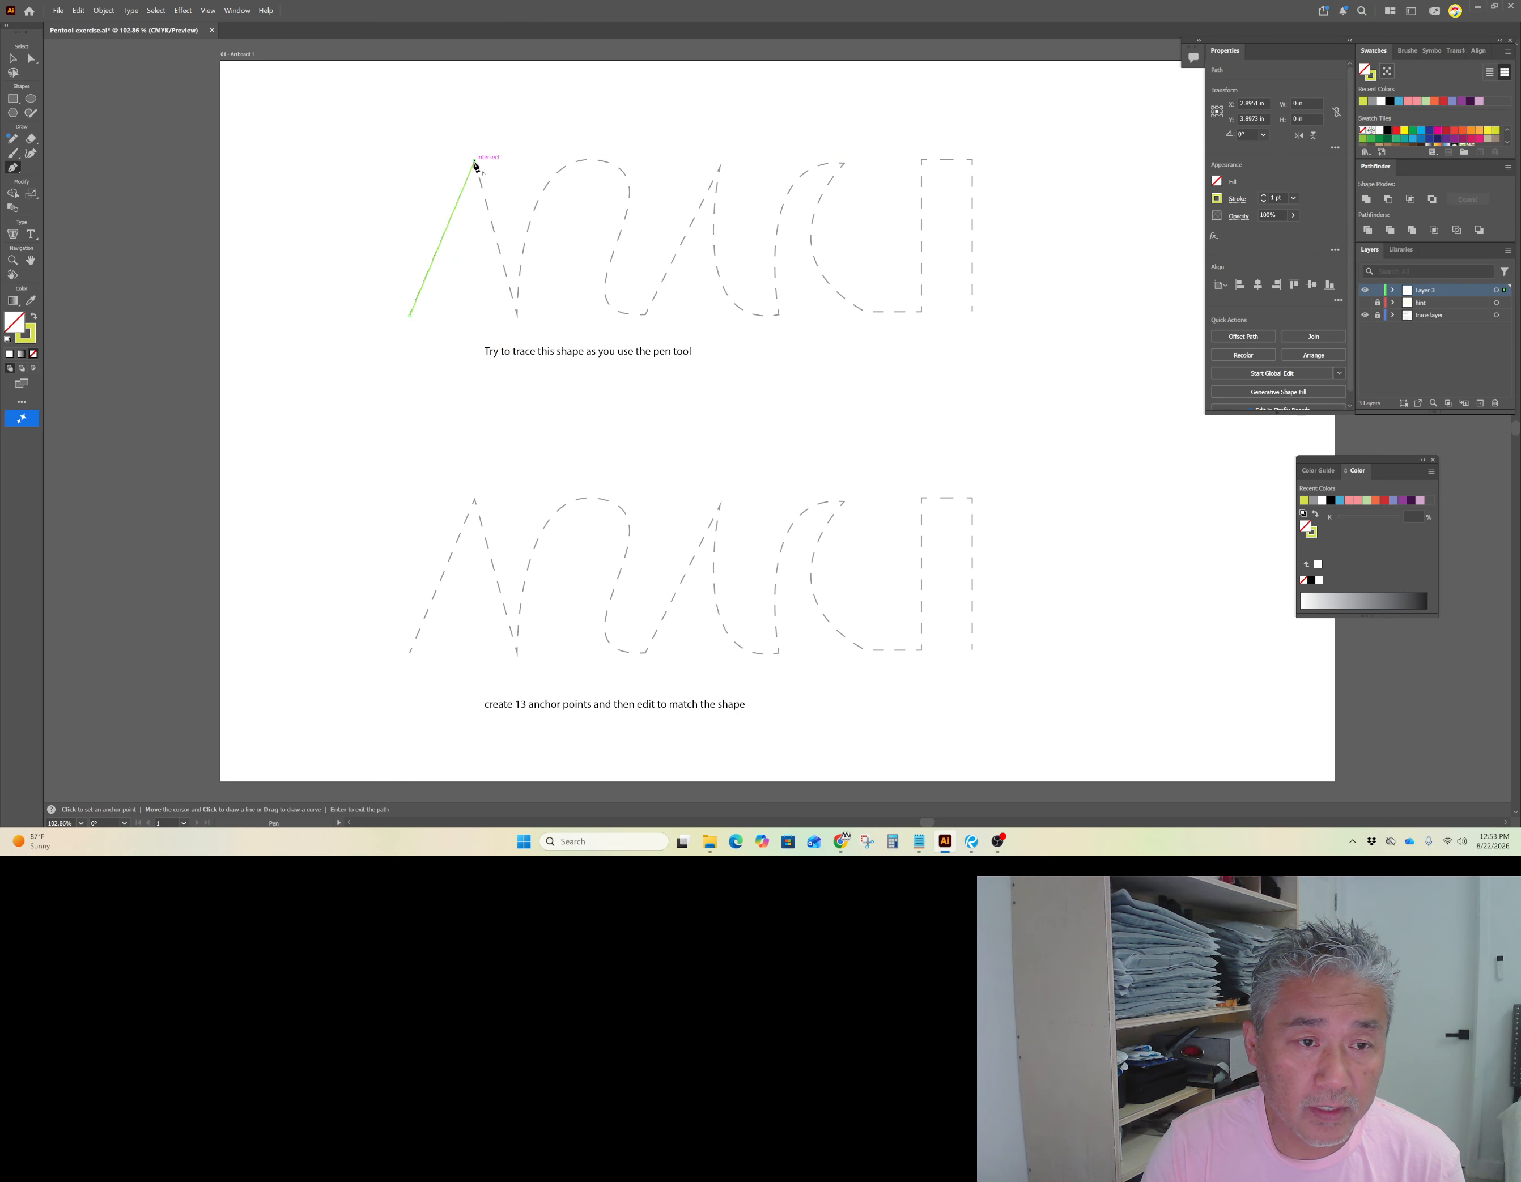
click(517, 317)
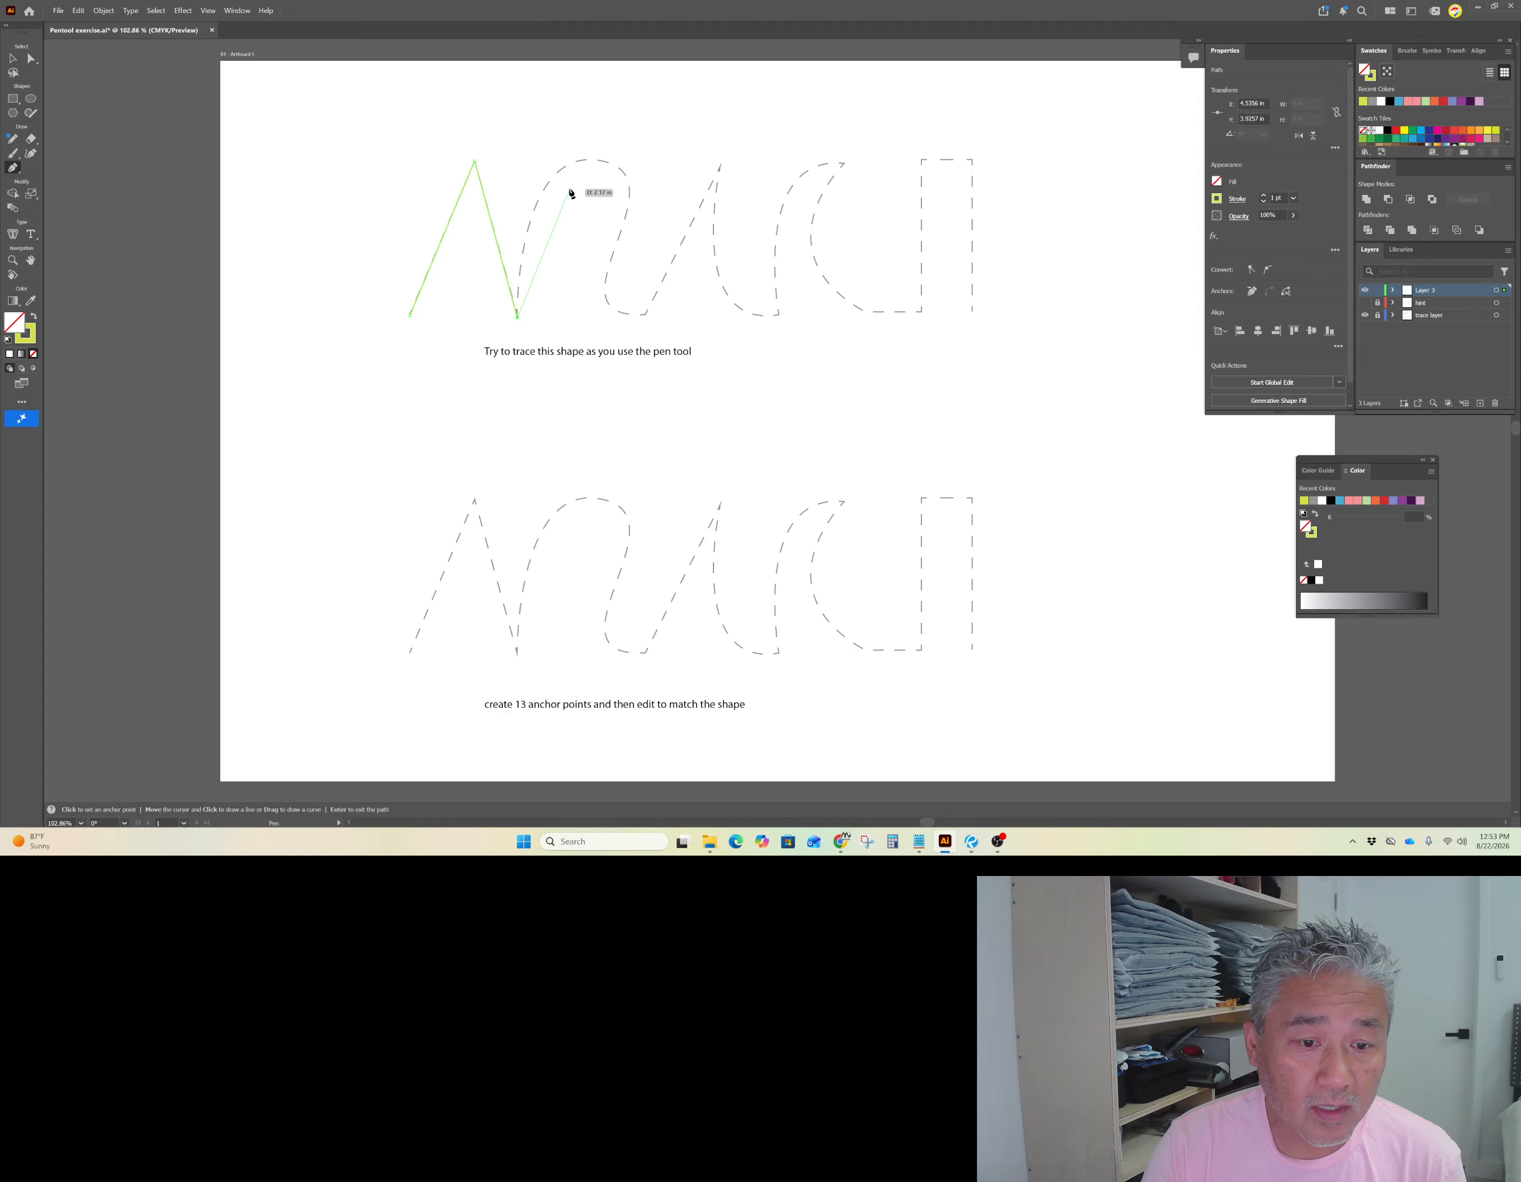
Step: Continue the path with a curved arch over the second stroke, then corner points up to the next peak
drag(586, 162, 653, 166)
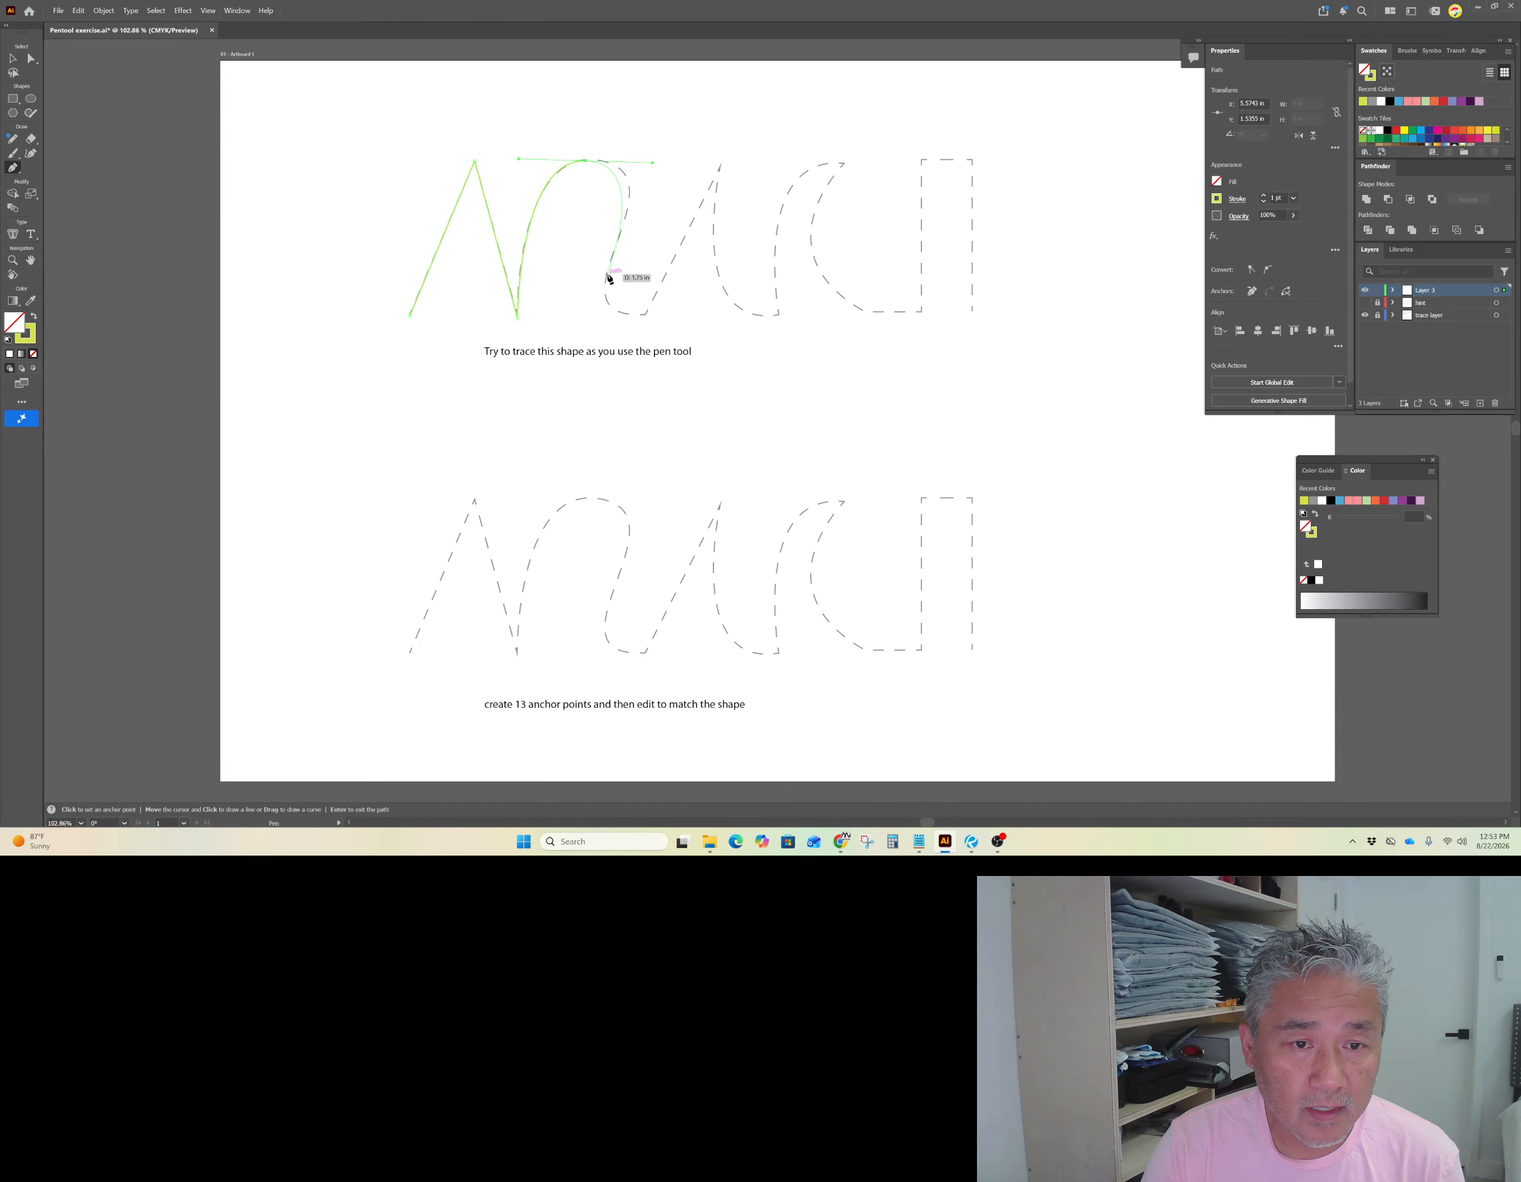
drag(608, 272, 594, 316)
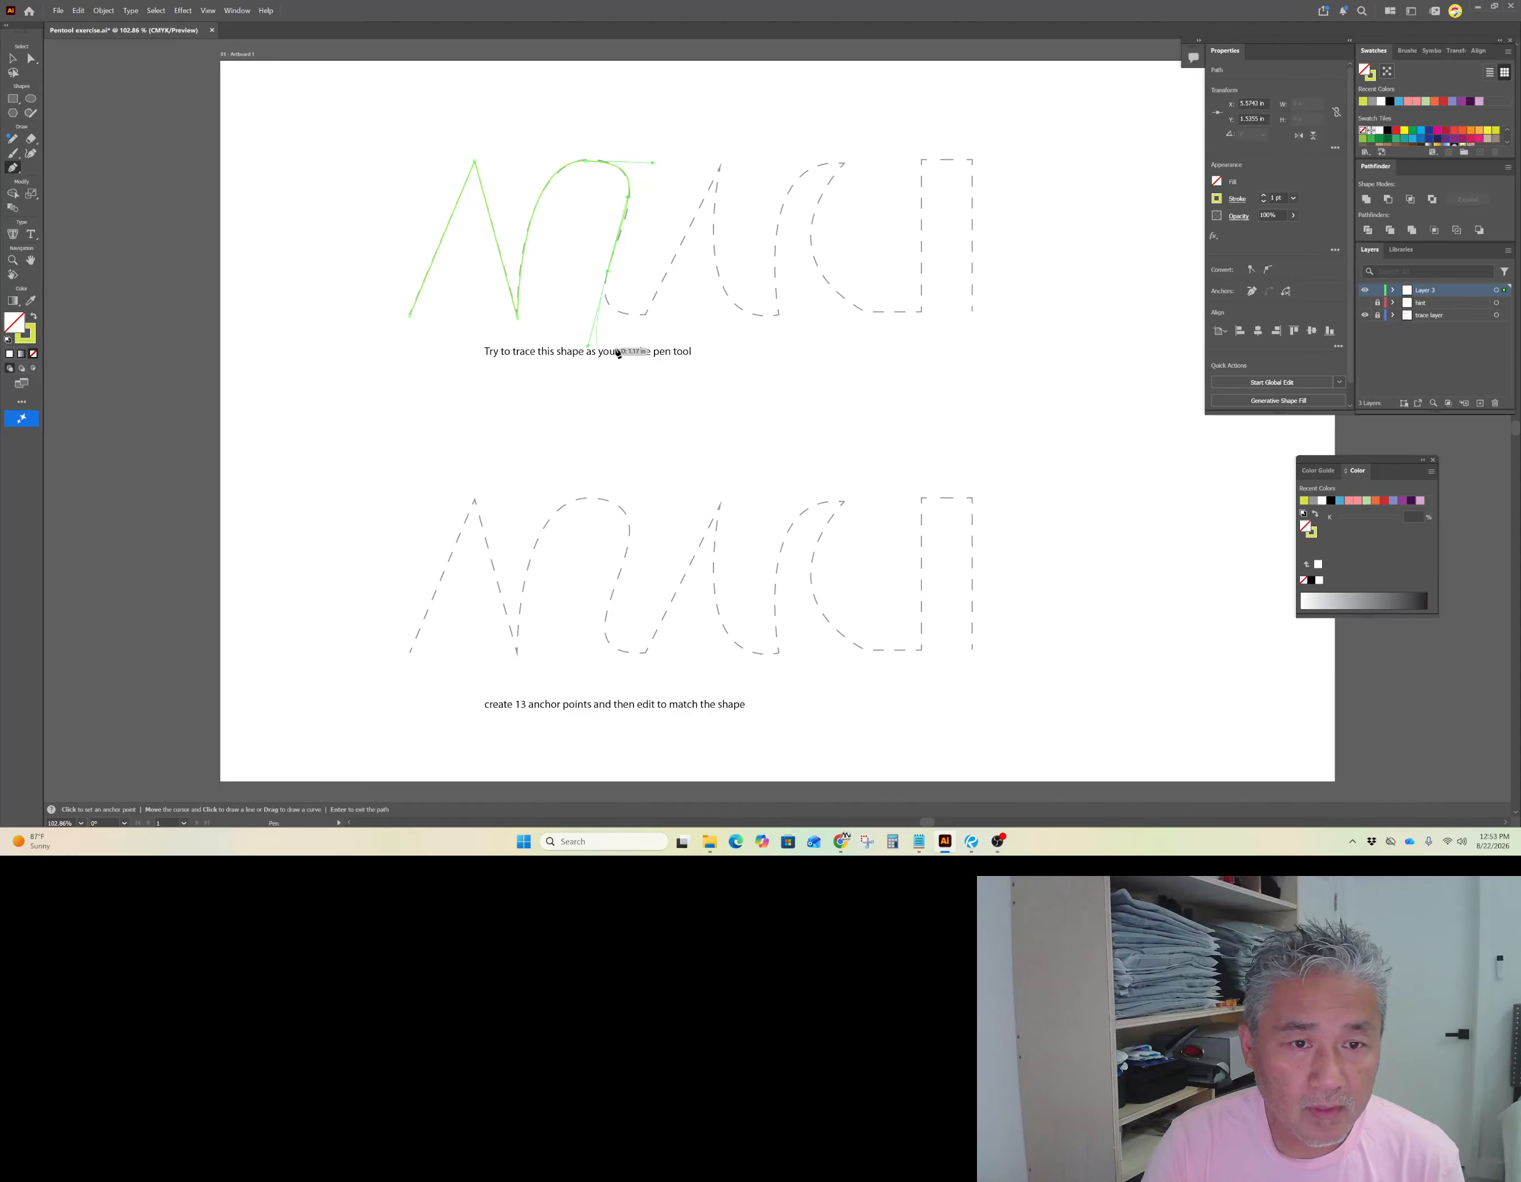
click(645, 315)
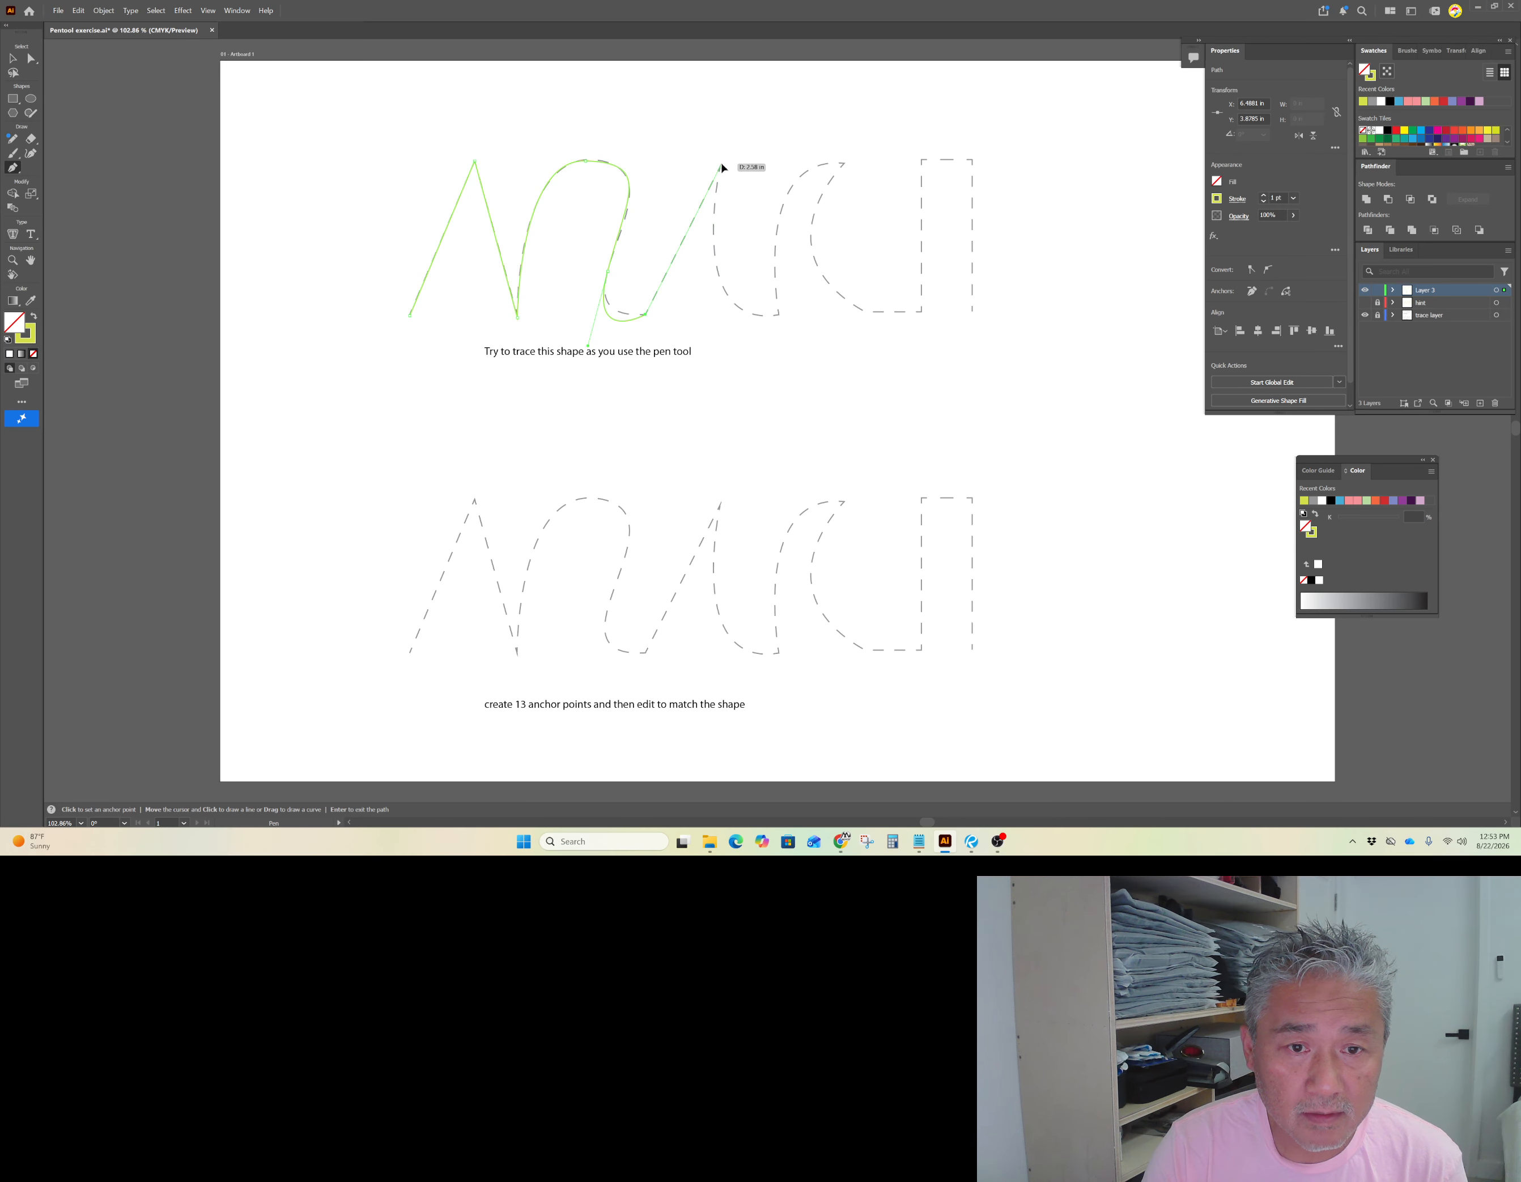
click(721, 165)
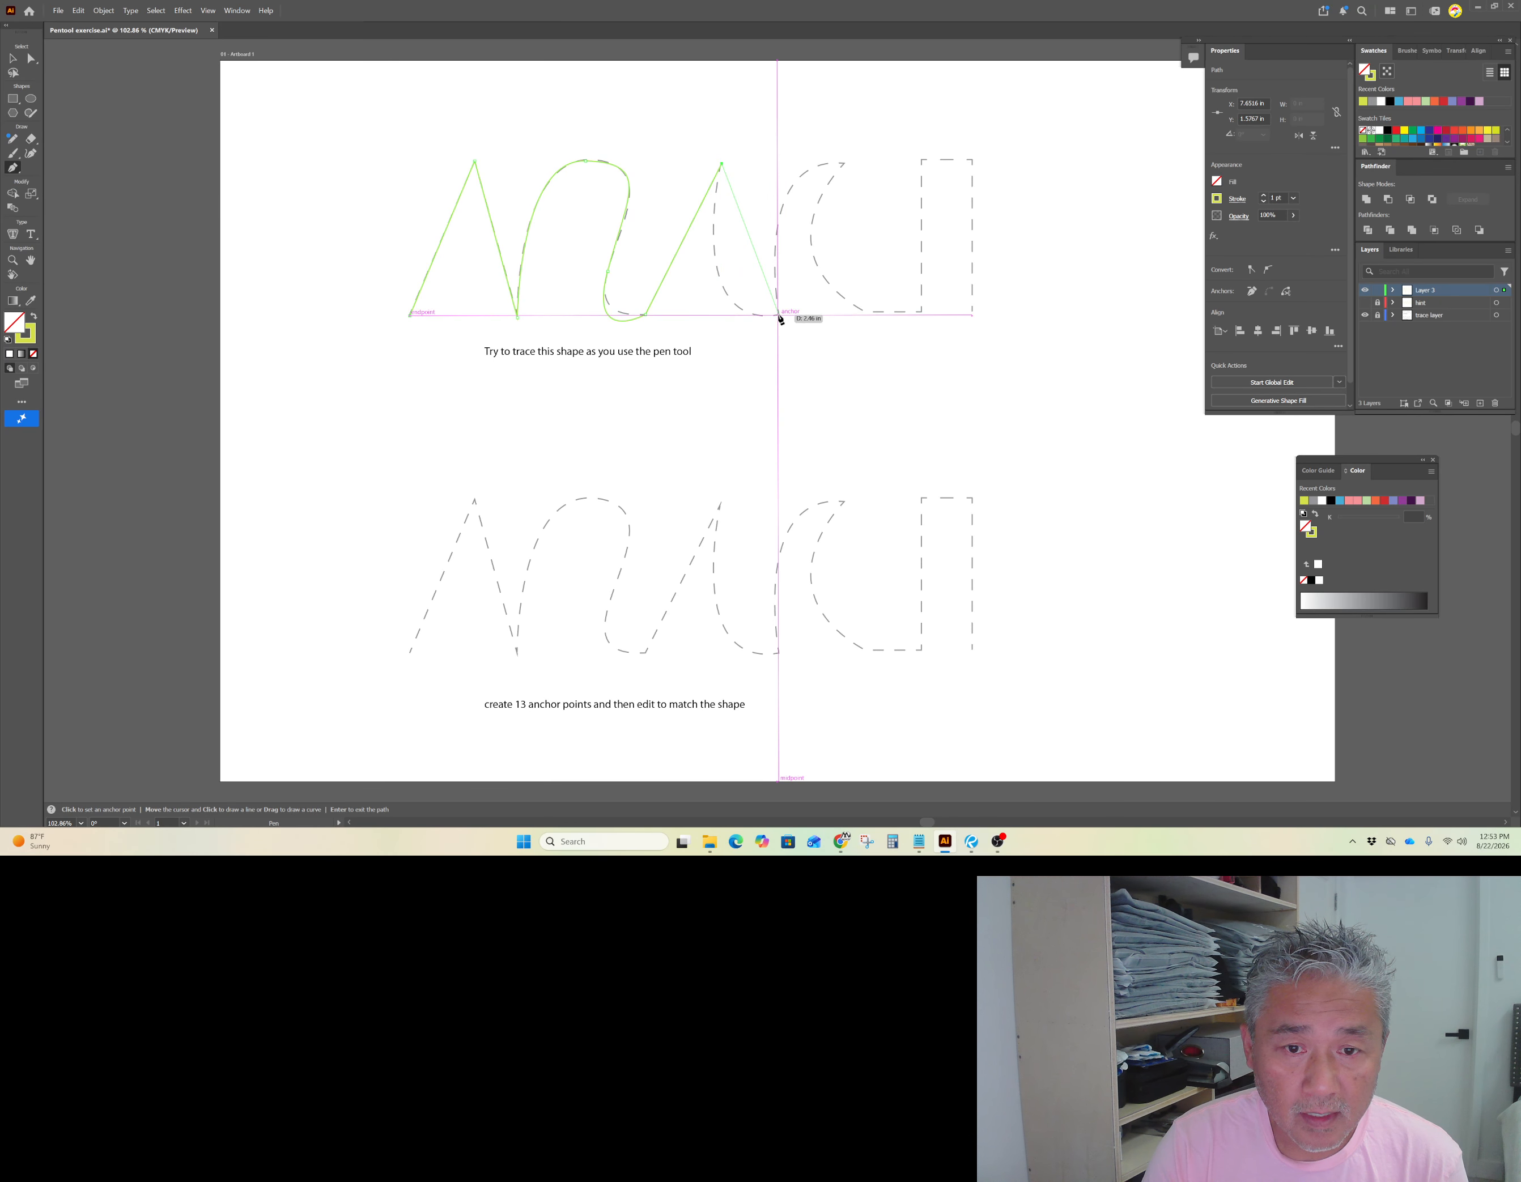
Step: Add curved points around the C-shaped bowl, breaking and retracting direction handles to follow the guide
drag(779, 314, 874, 292)
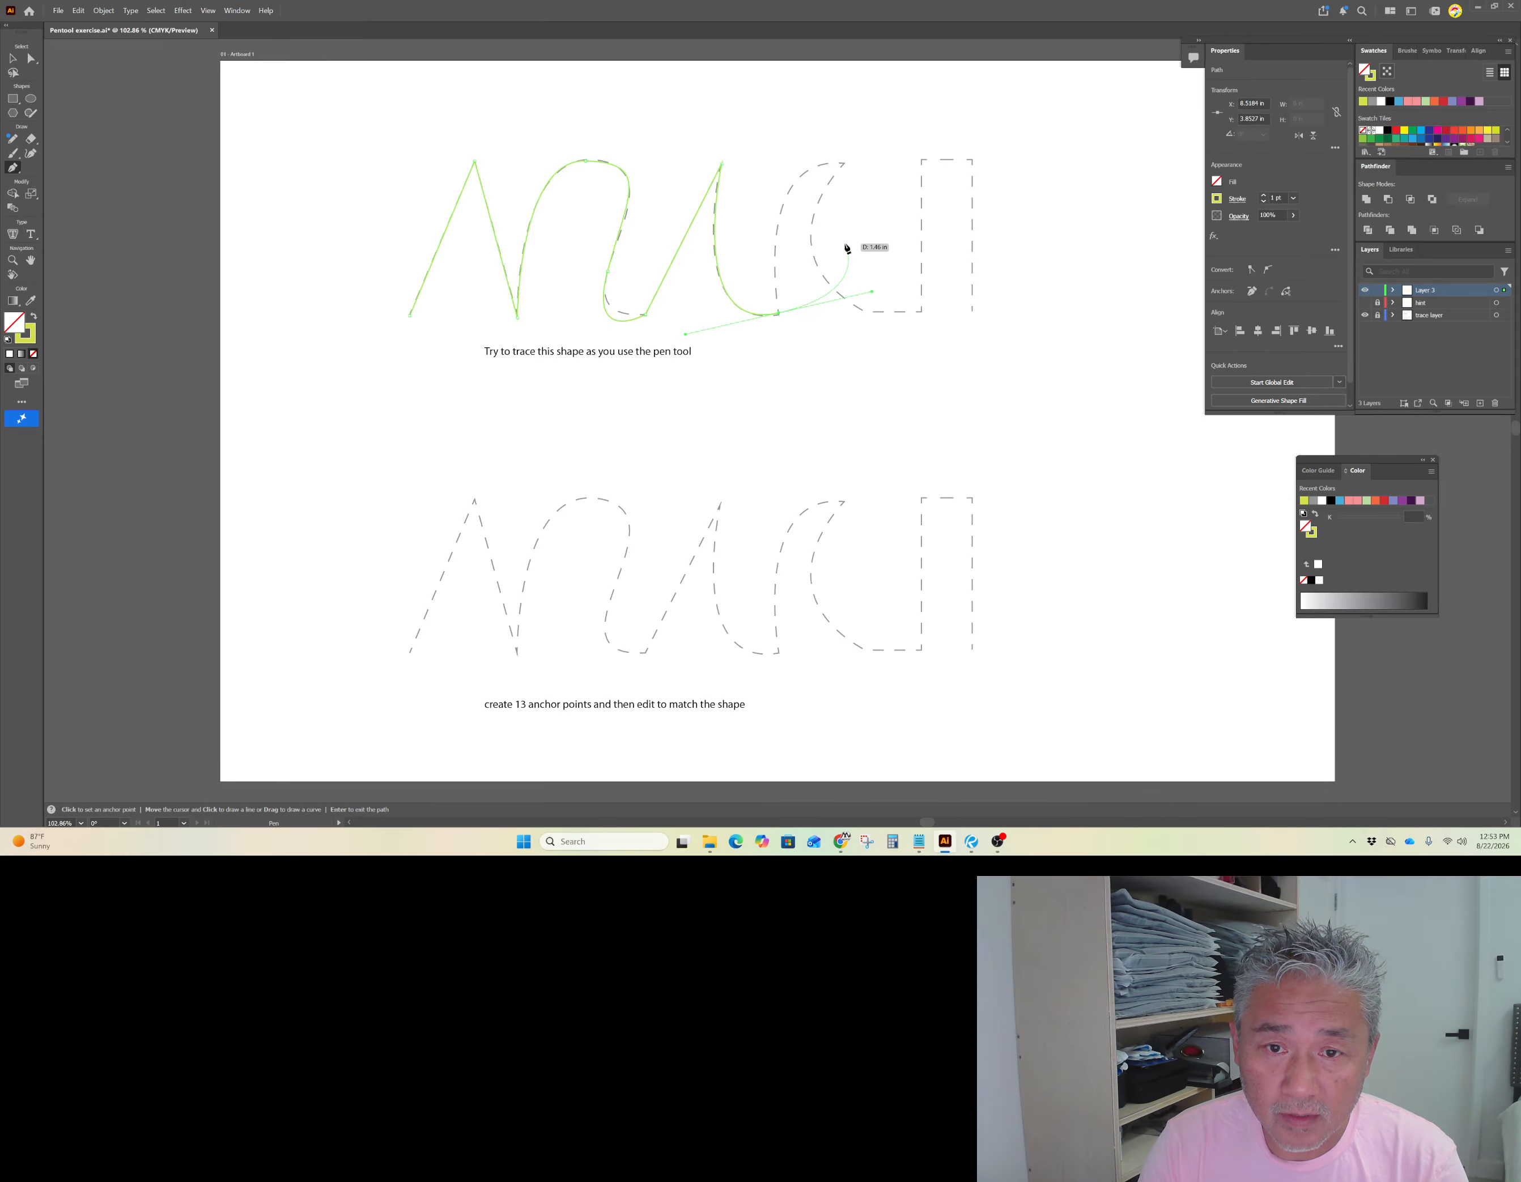
key(alt)
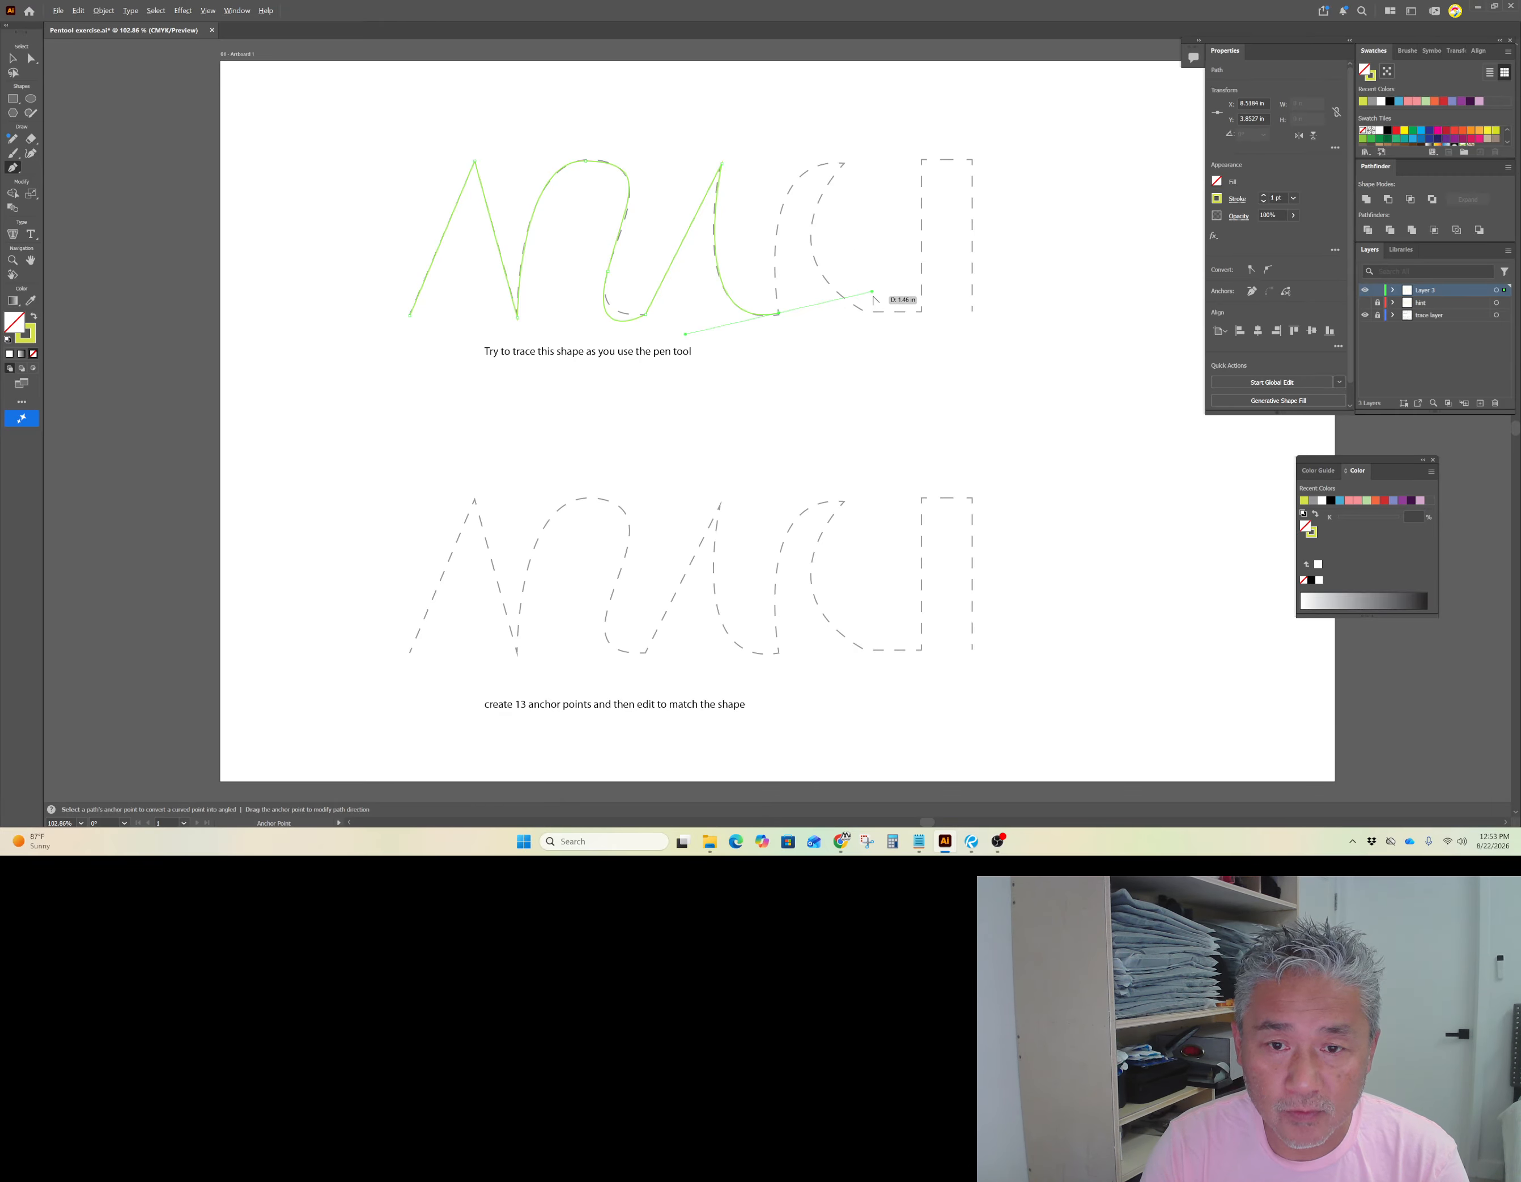
drag(872, 292, 759, 245)
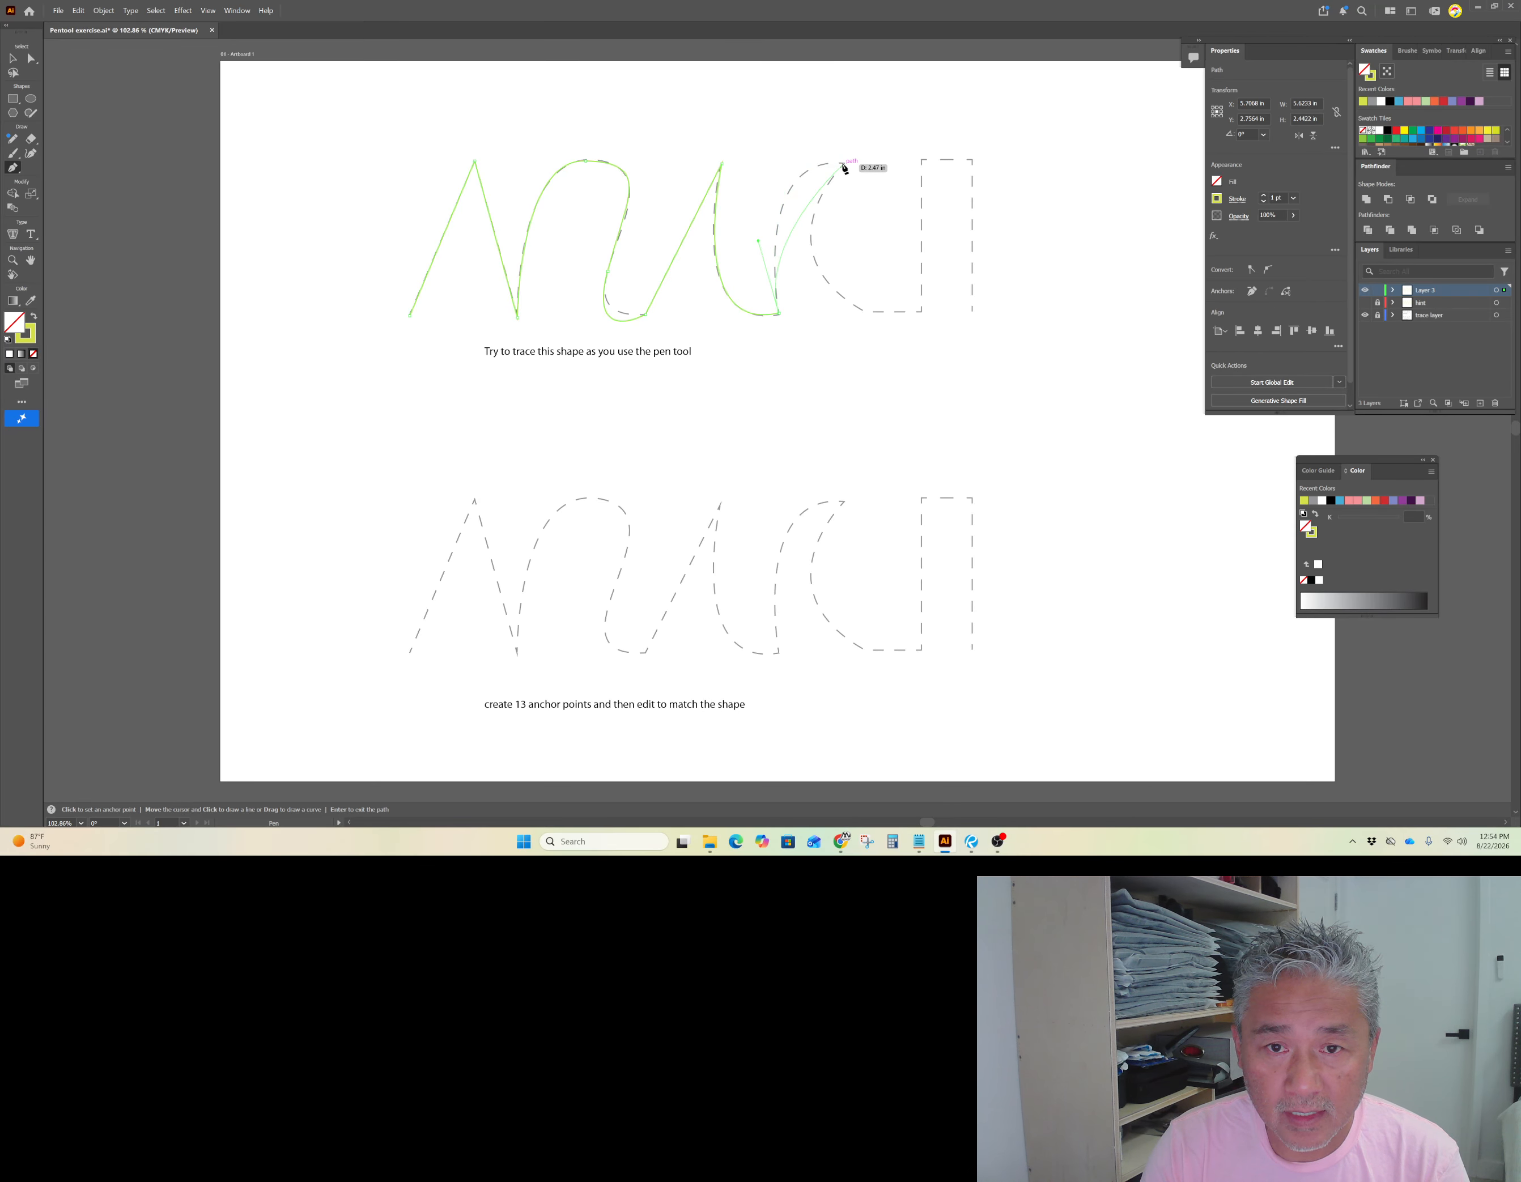
drag(846, 168, 890, 177)
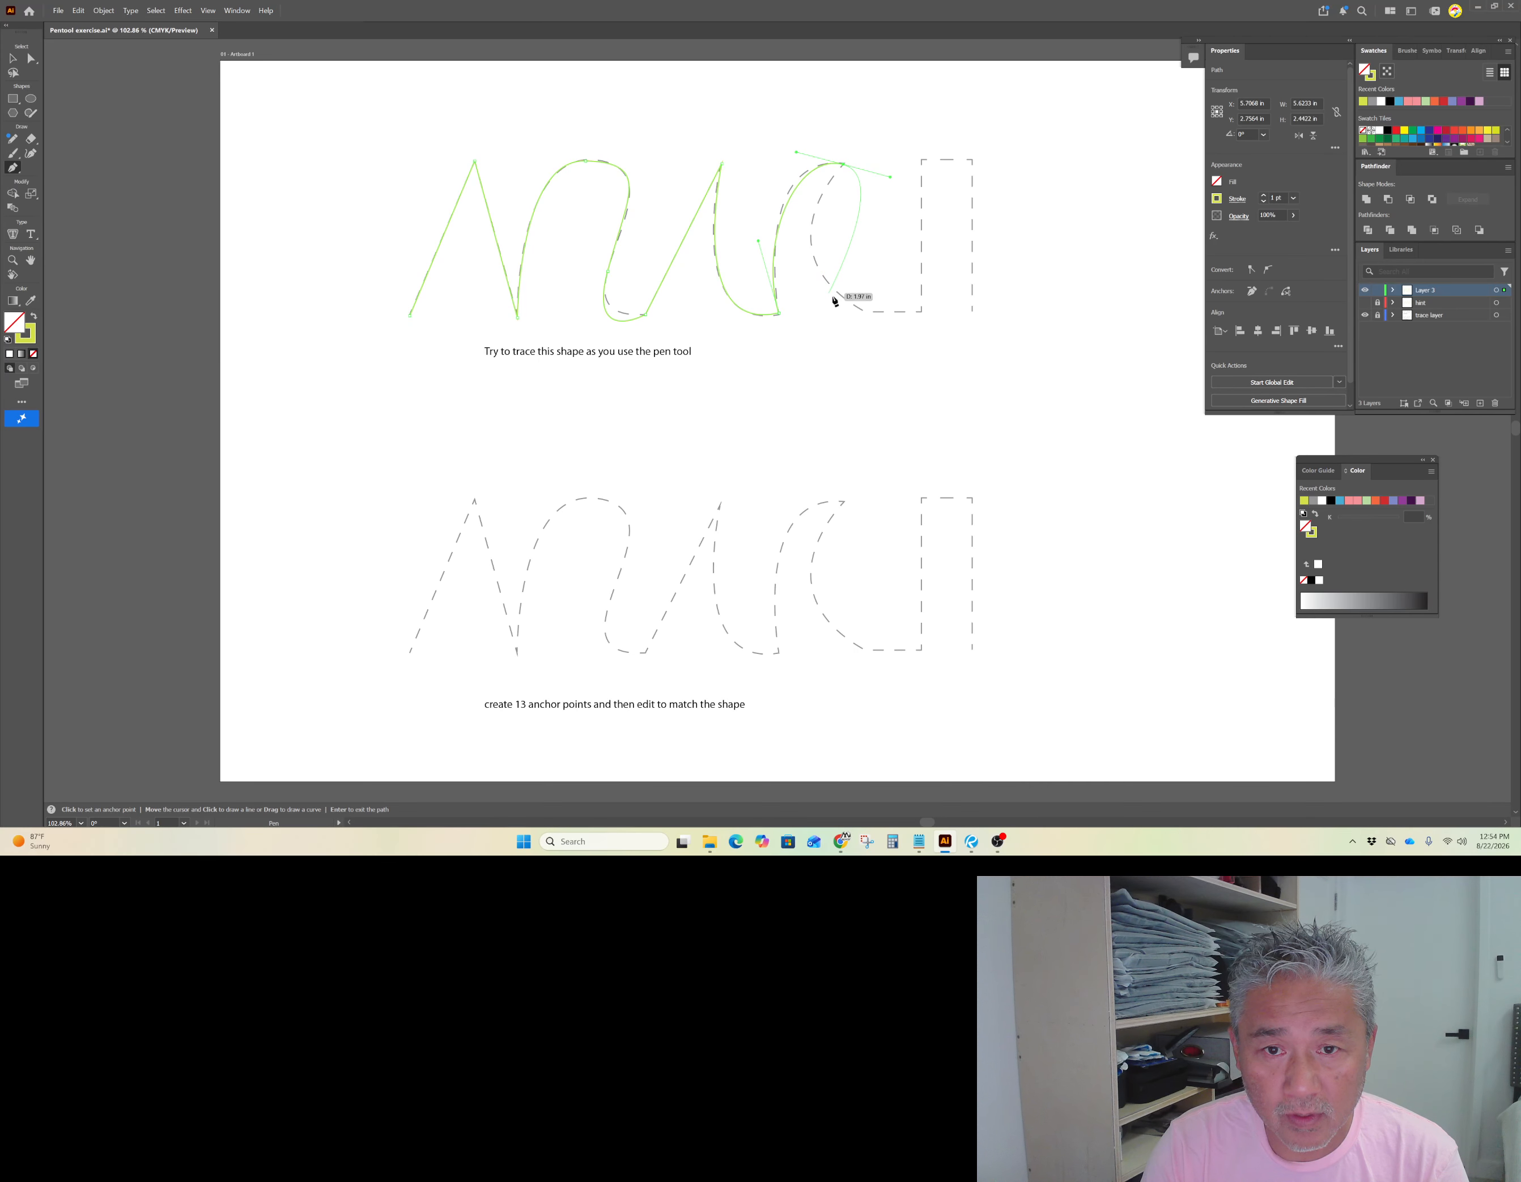
key(alt)
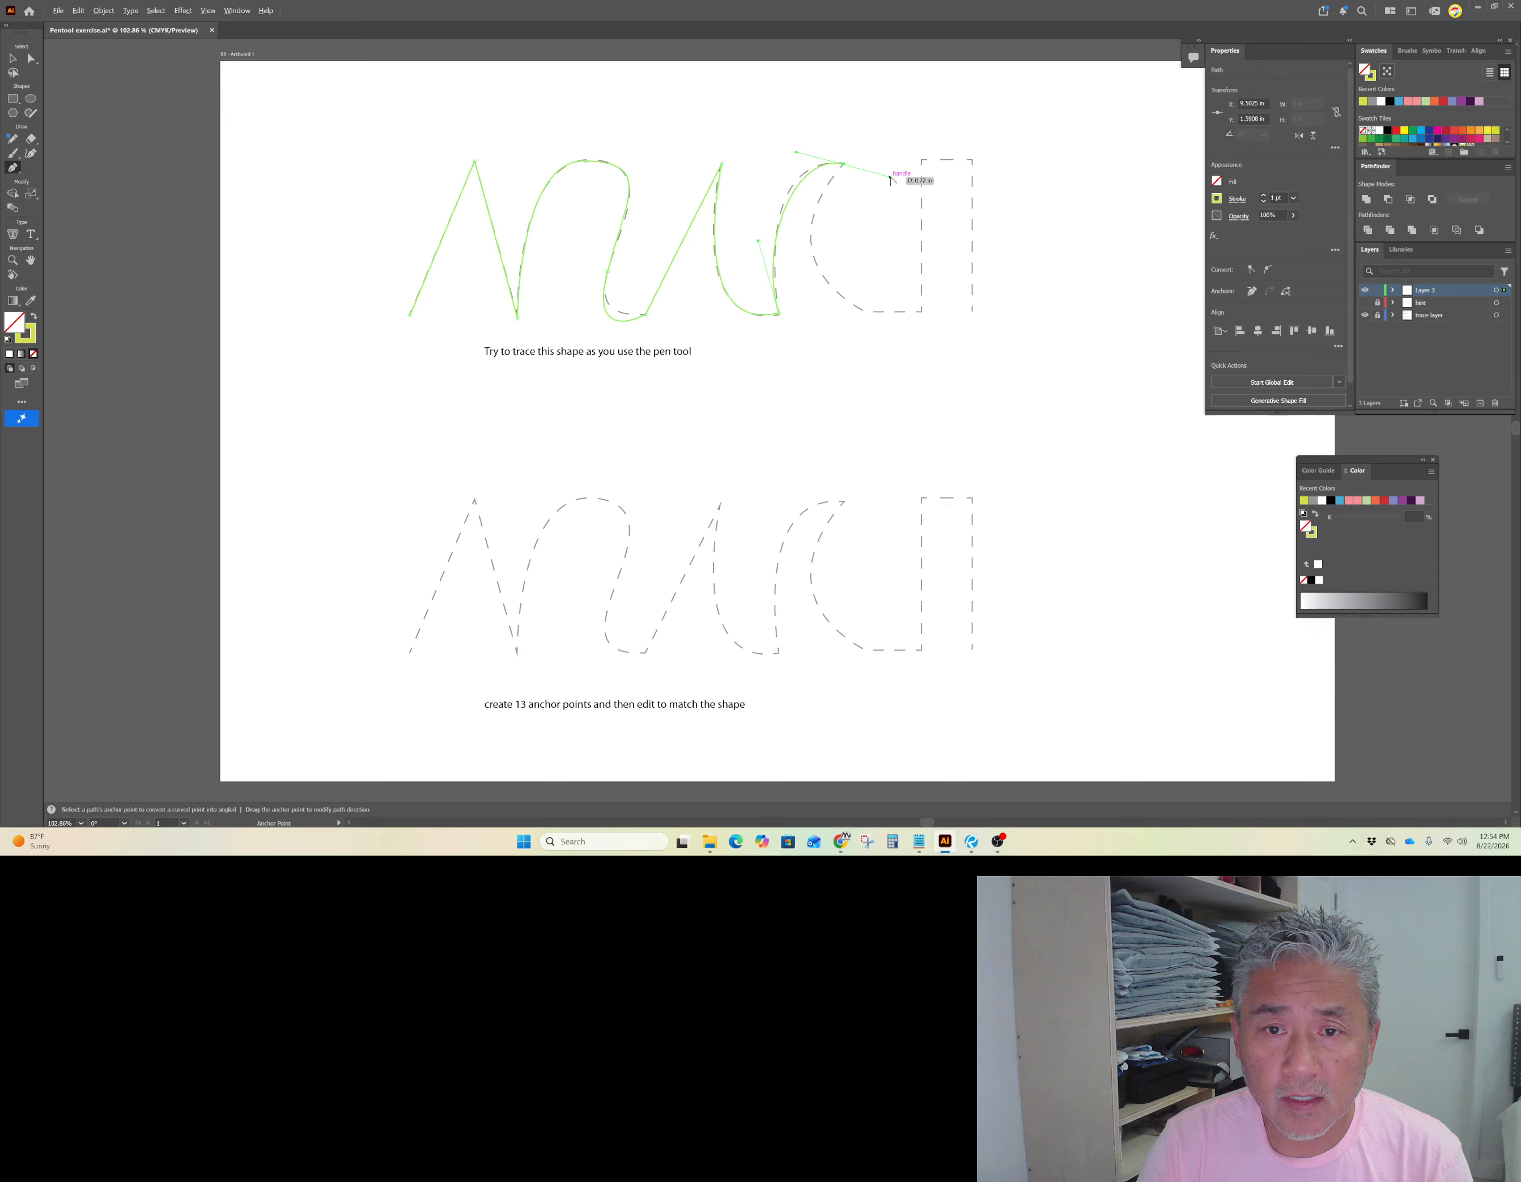
drag(890, 178, 844, 165)
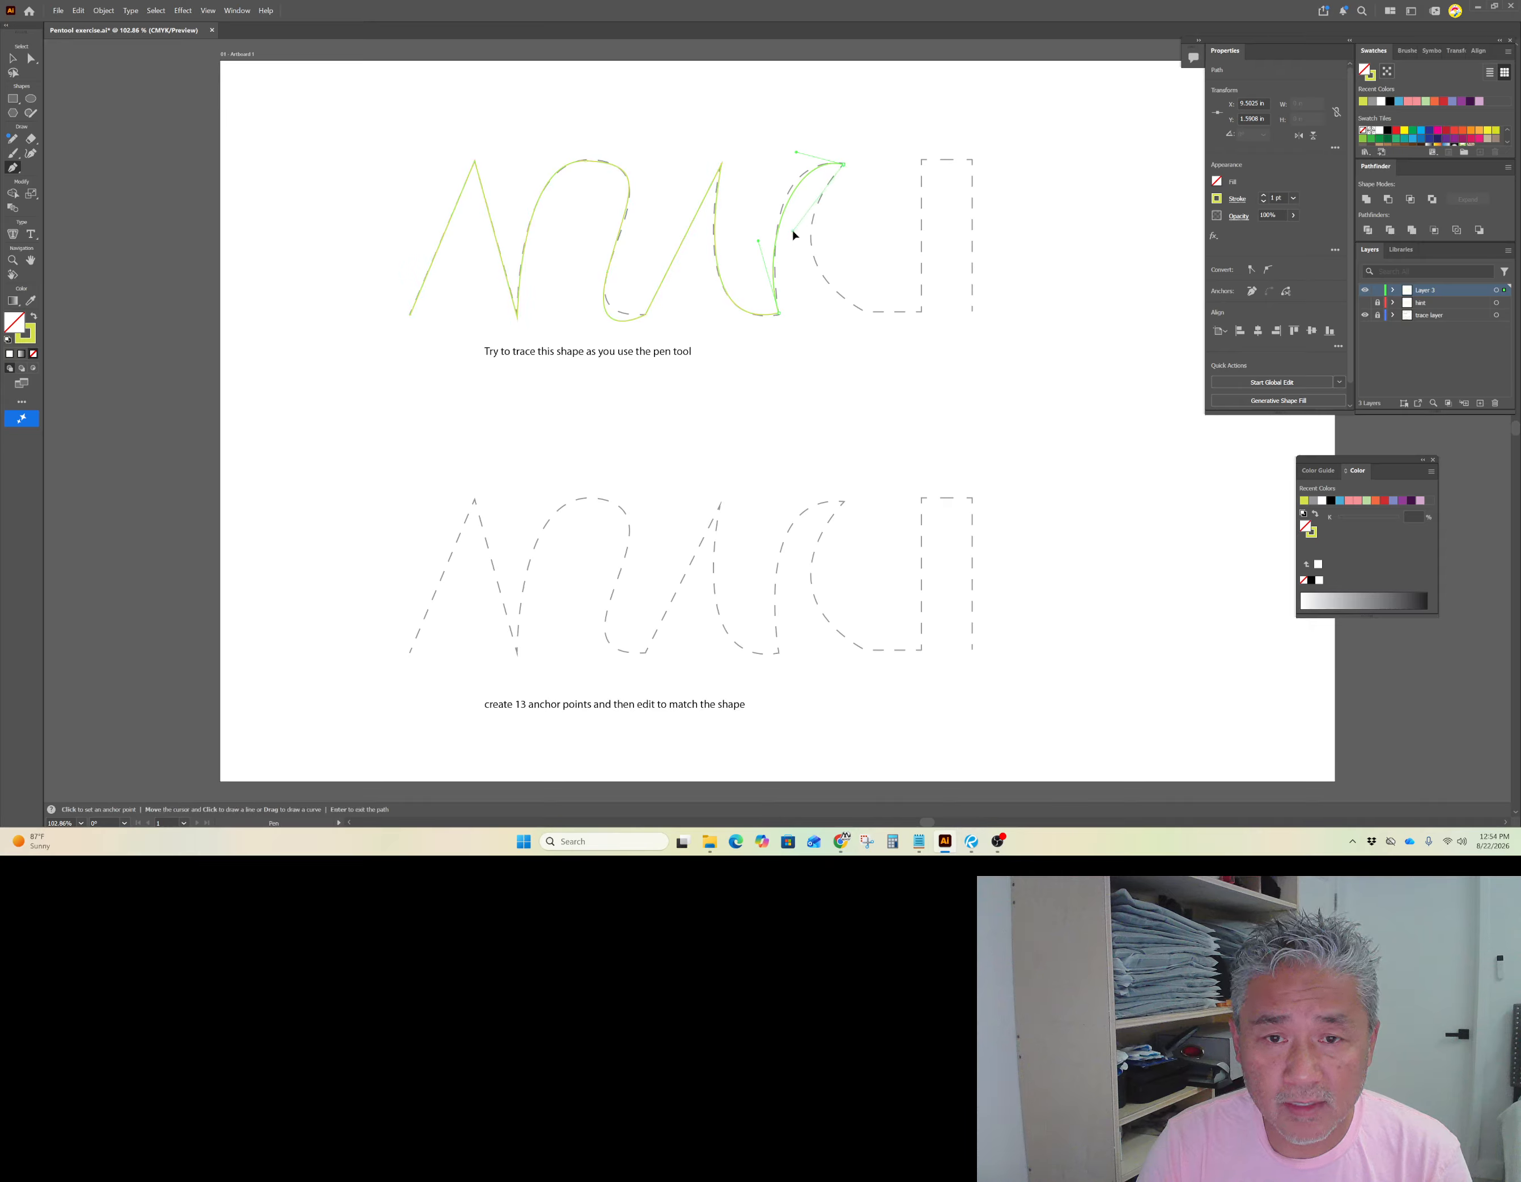
drag(793, 230, 793, 231)
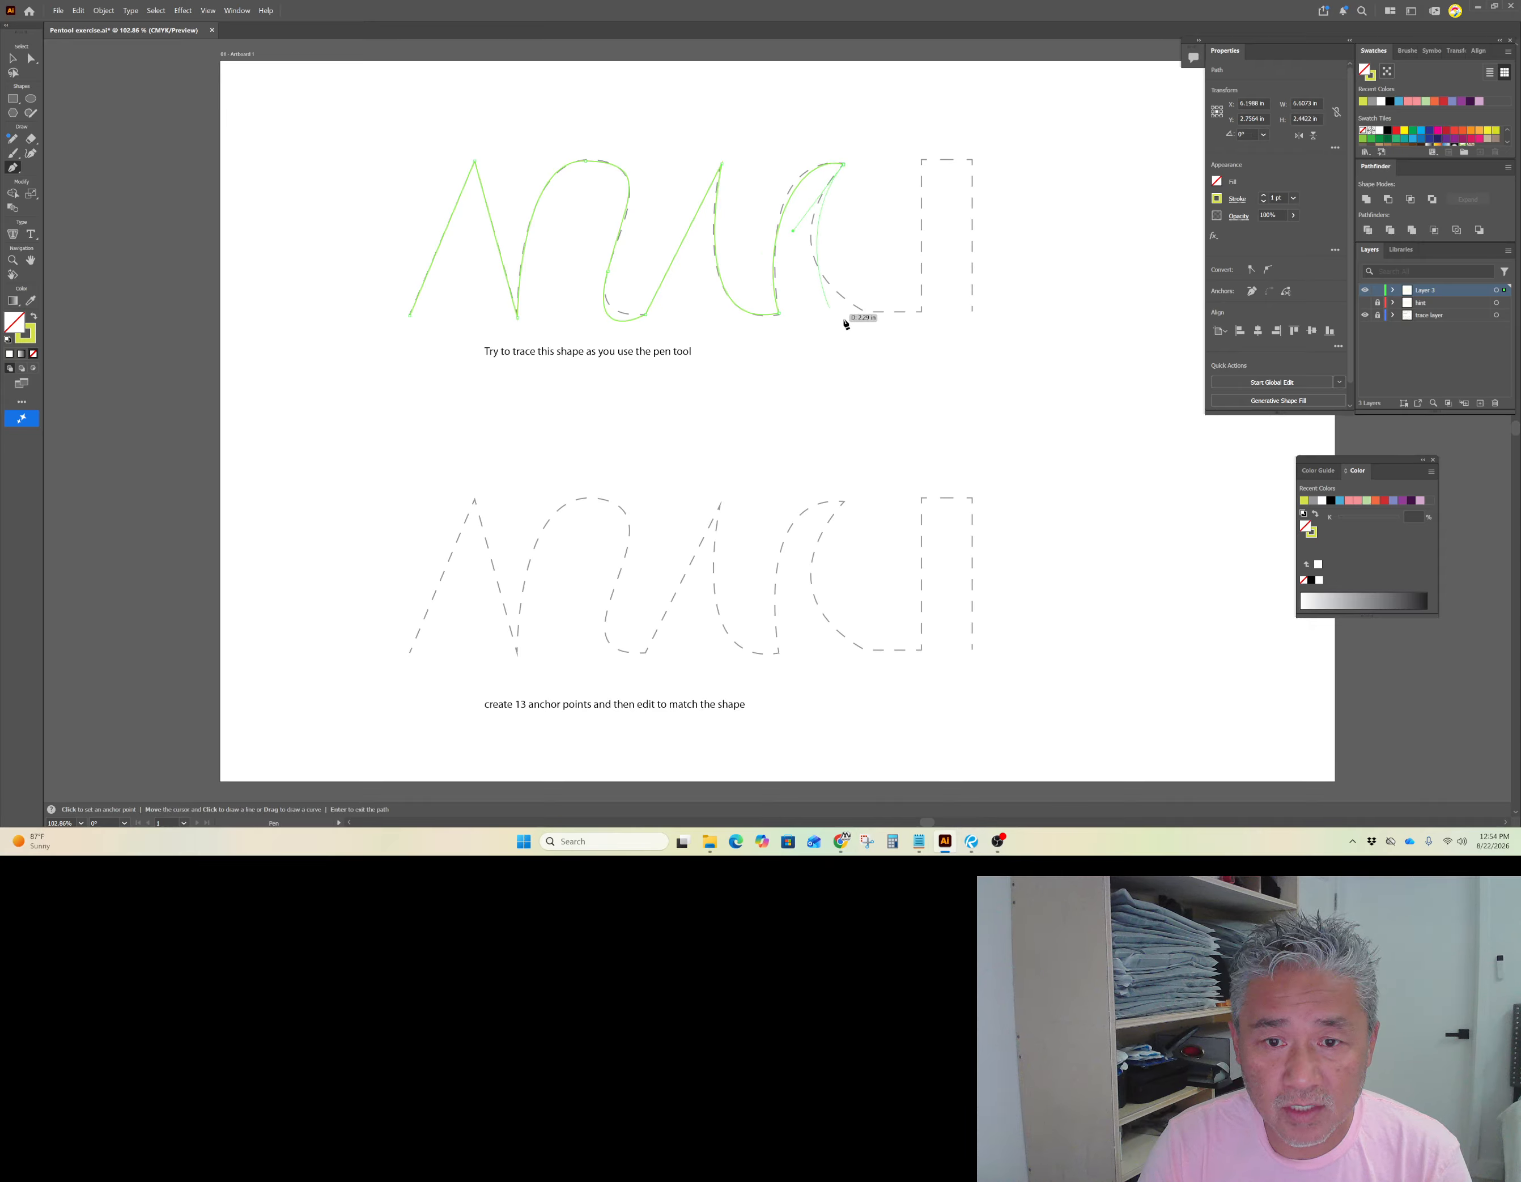
Step: Curve the bottom of the bowl and place a corner point at the rectangle's lower-left corner
drag(869, 311, 933, 334)
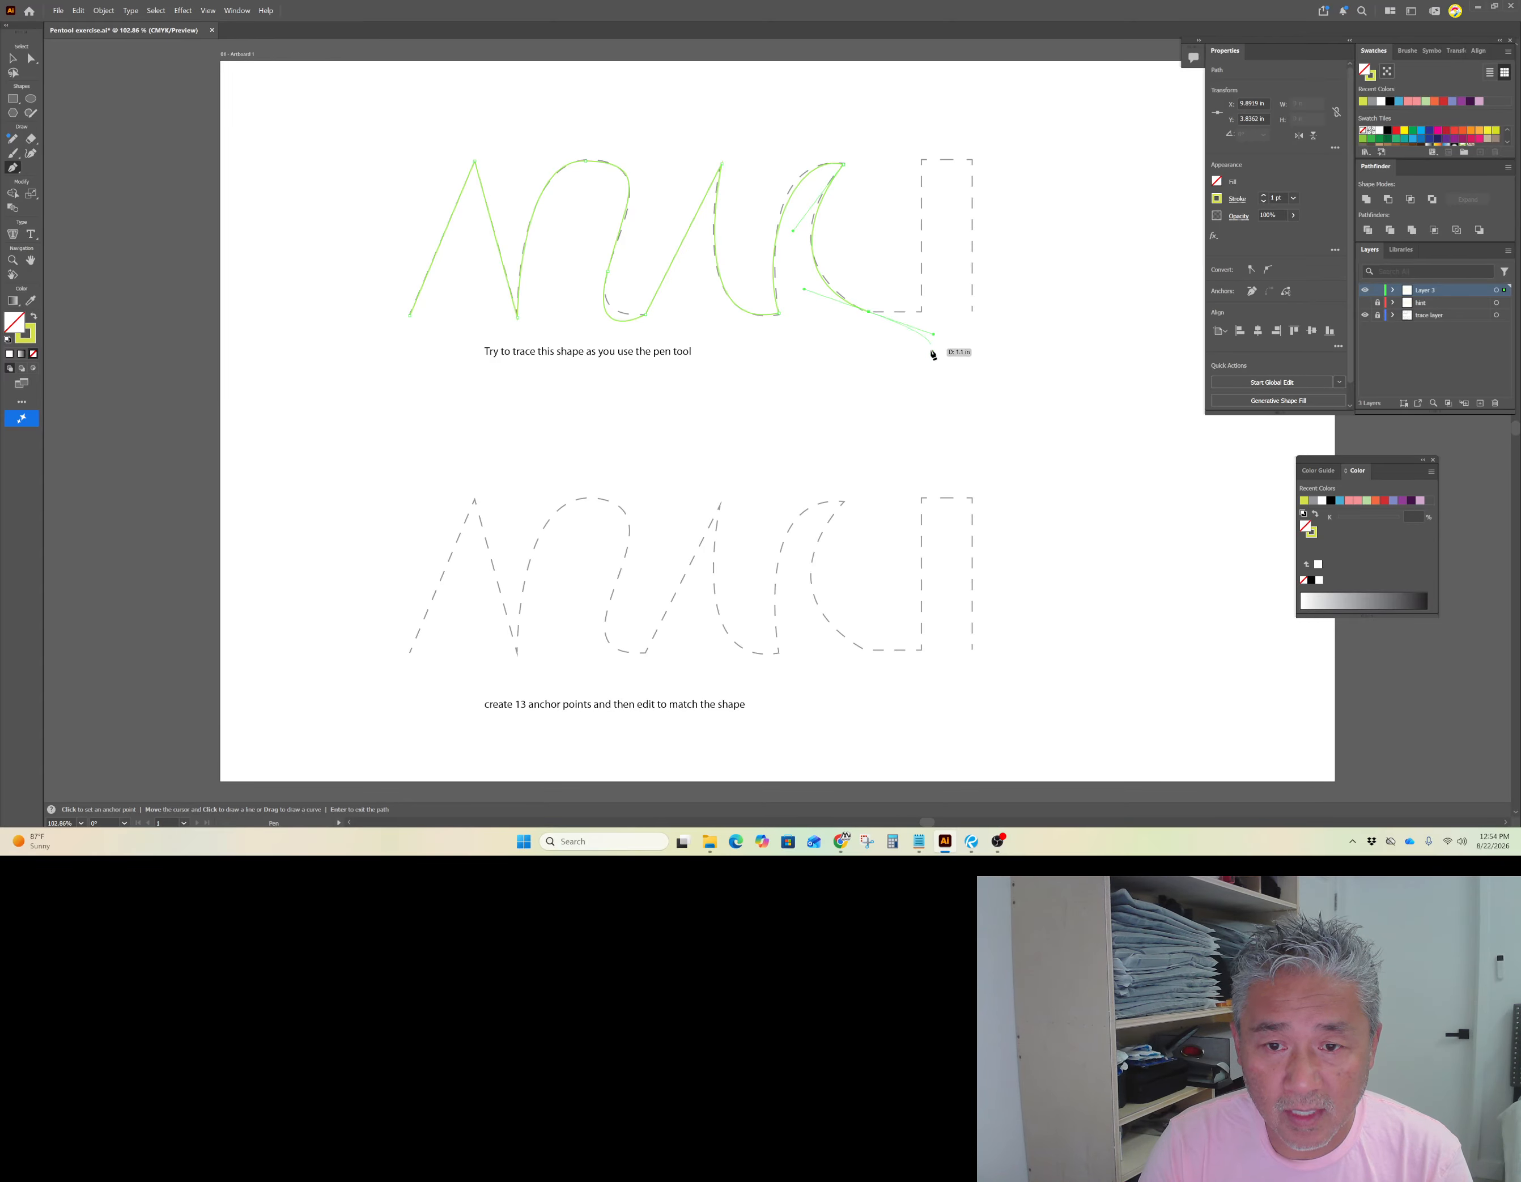
key(alt)
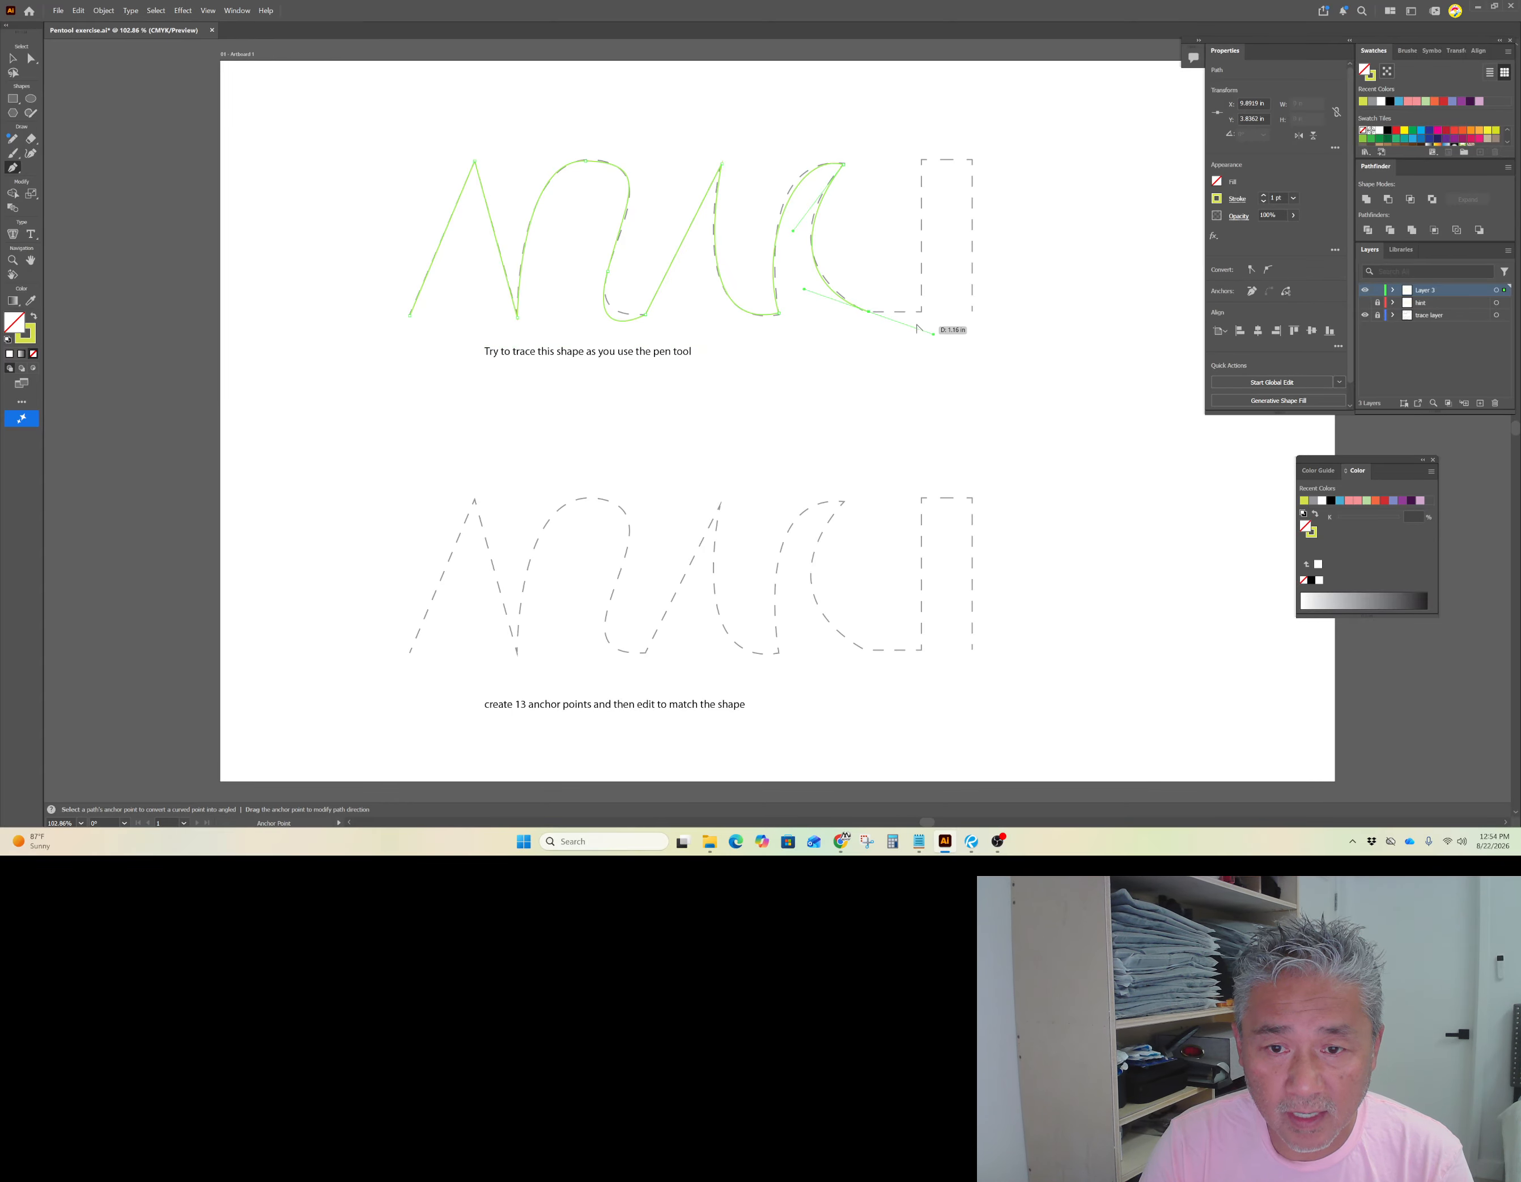
key(alt)
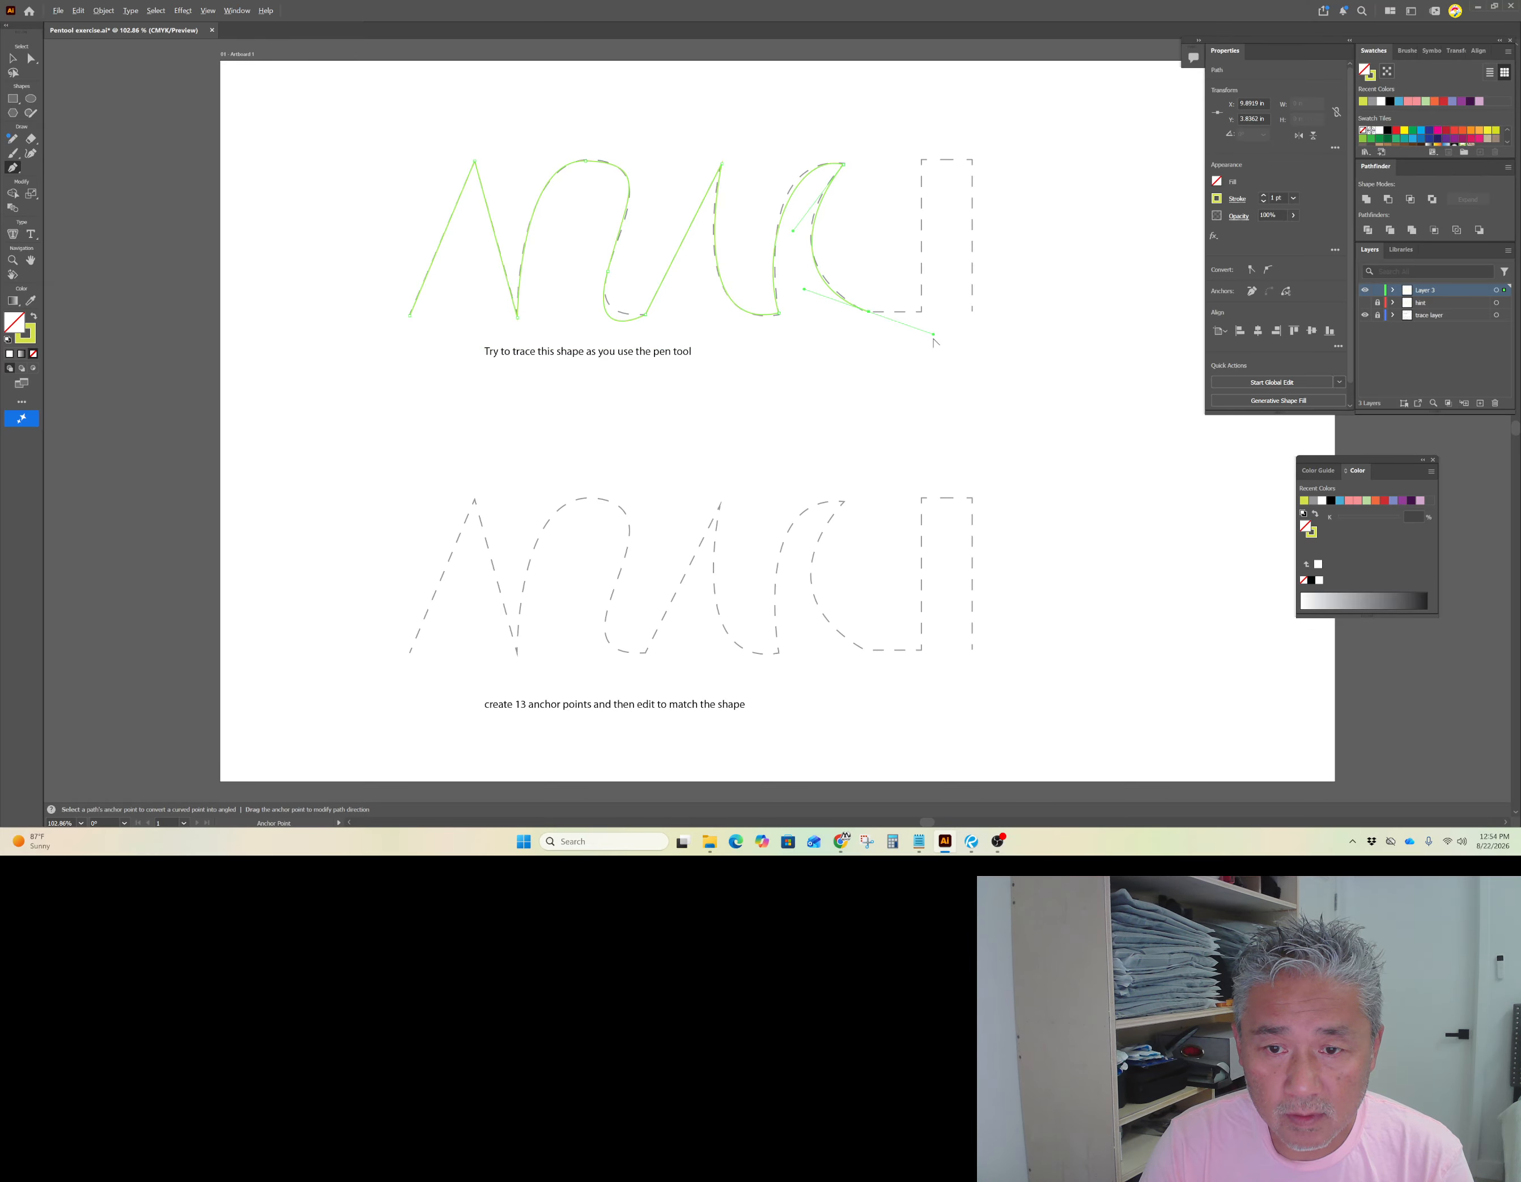
drag(934, 334, 893, 331)
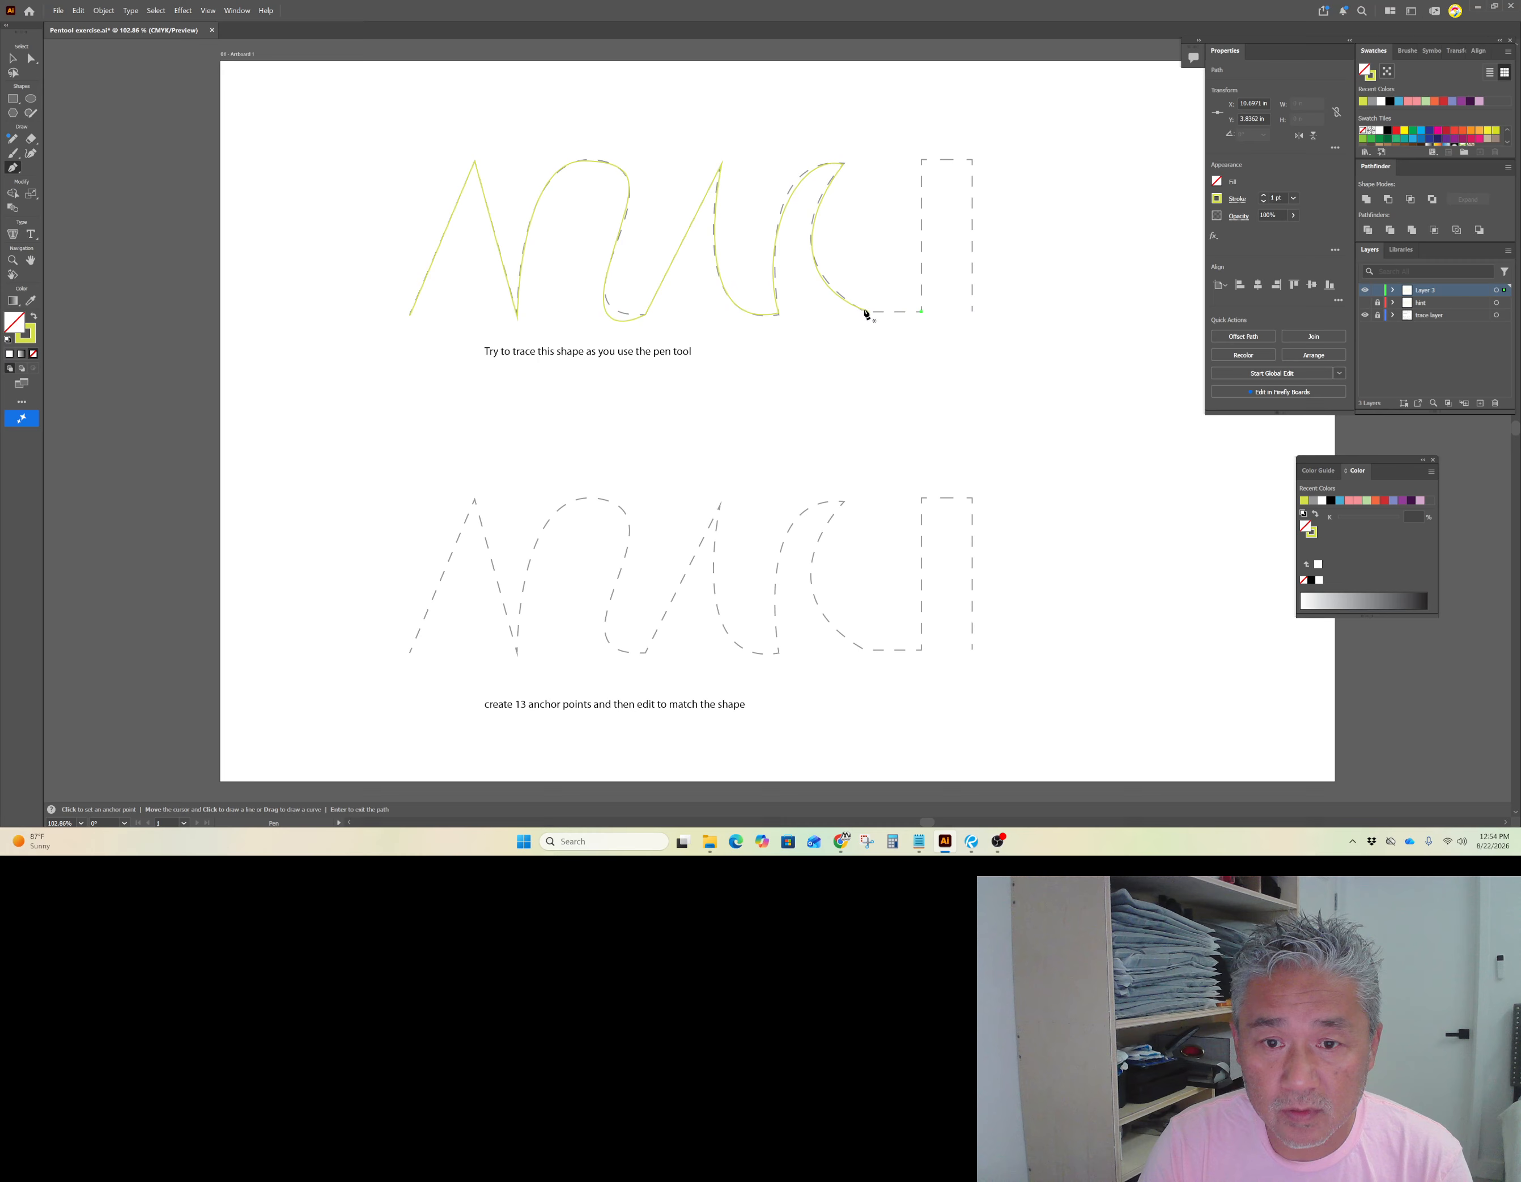
drag(871, 312, 924, 317)
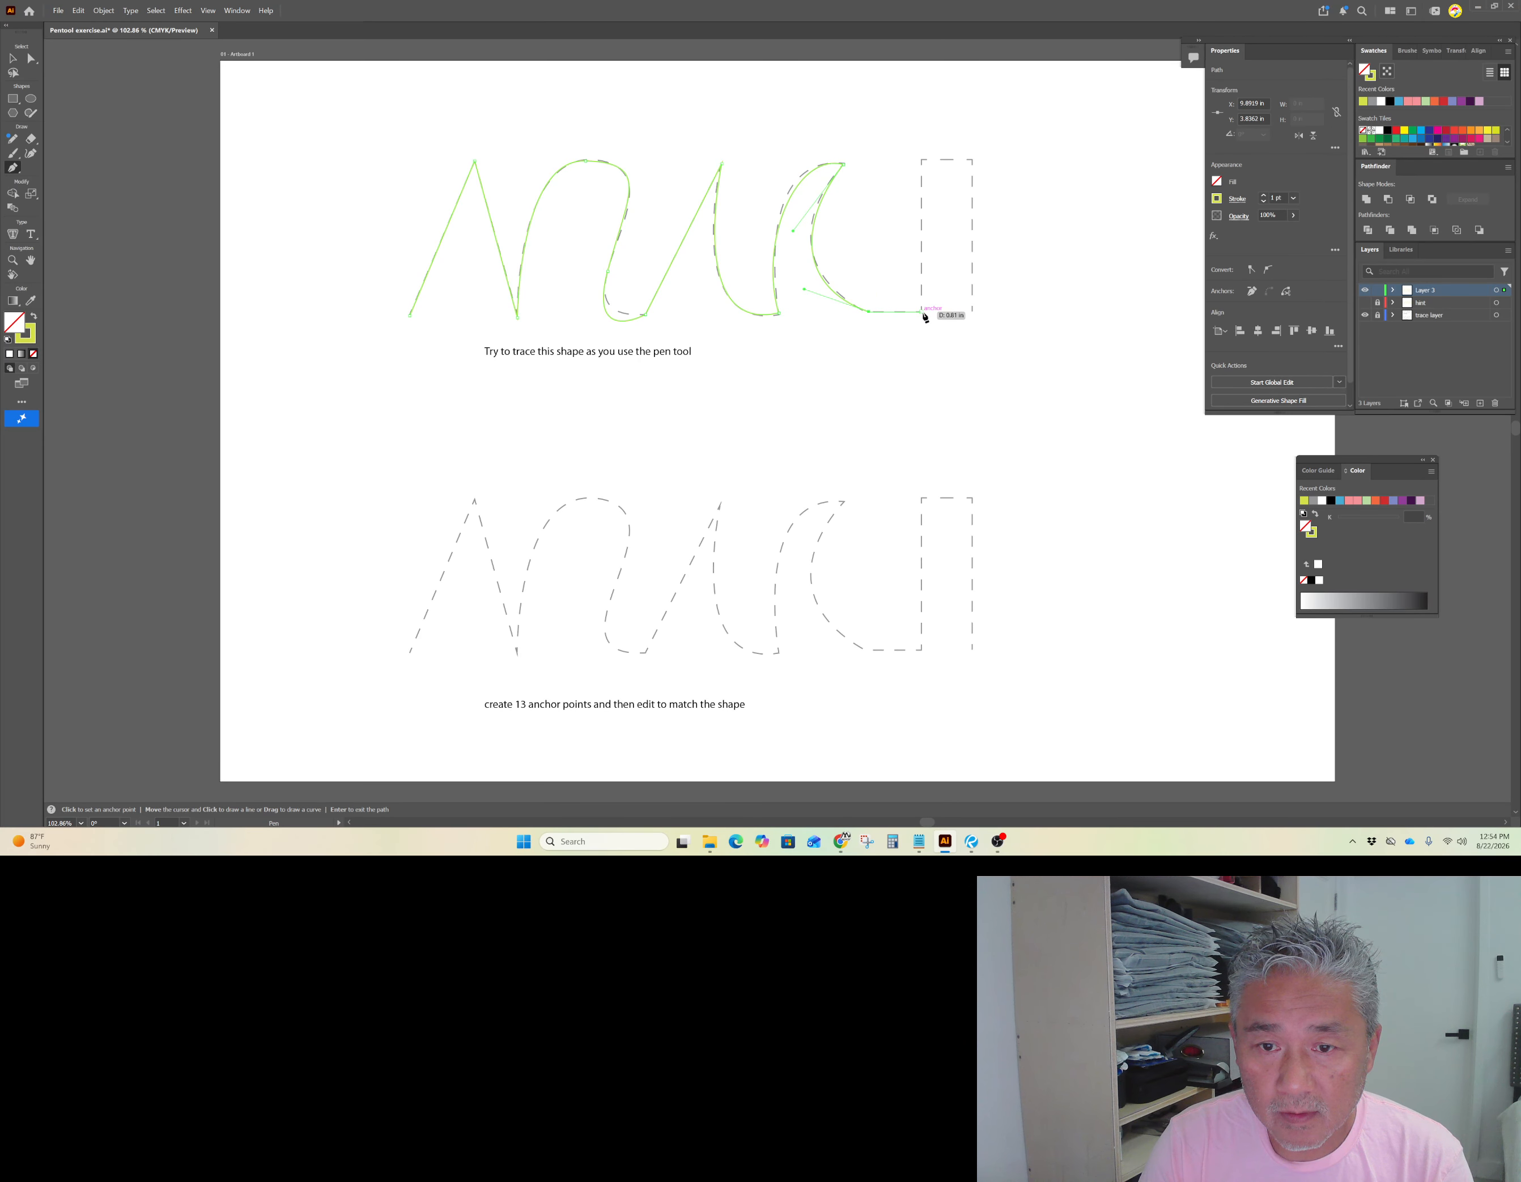
click(923, 313)
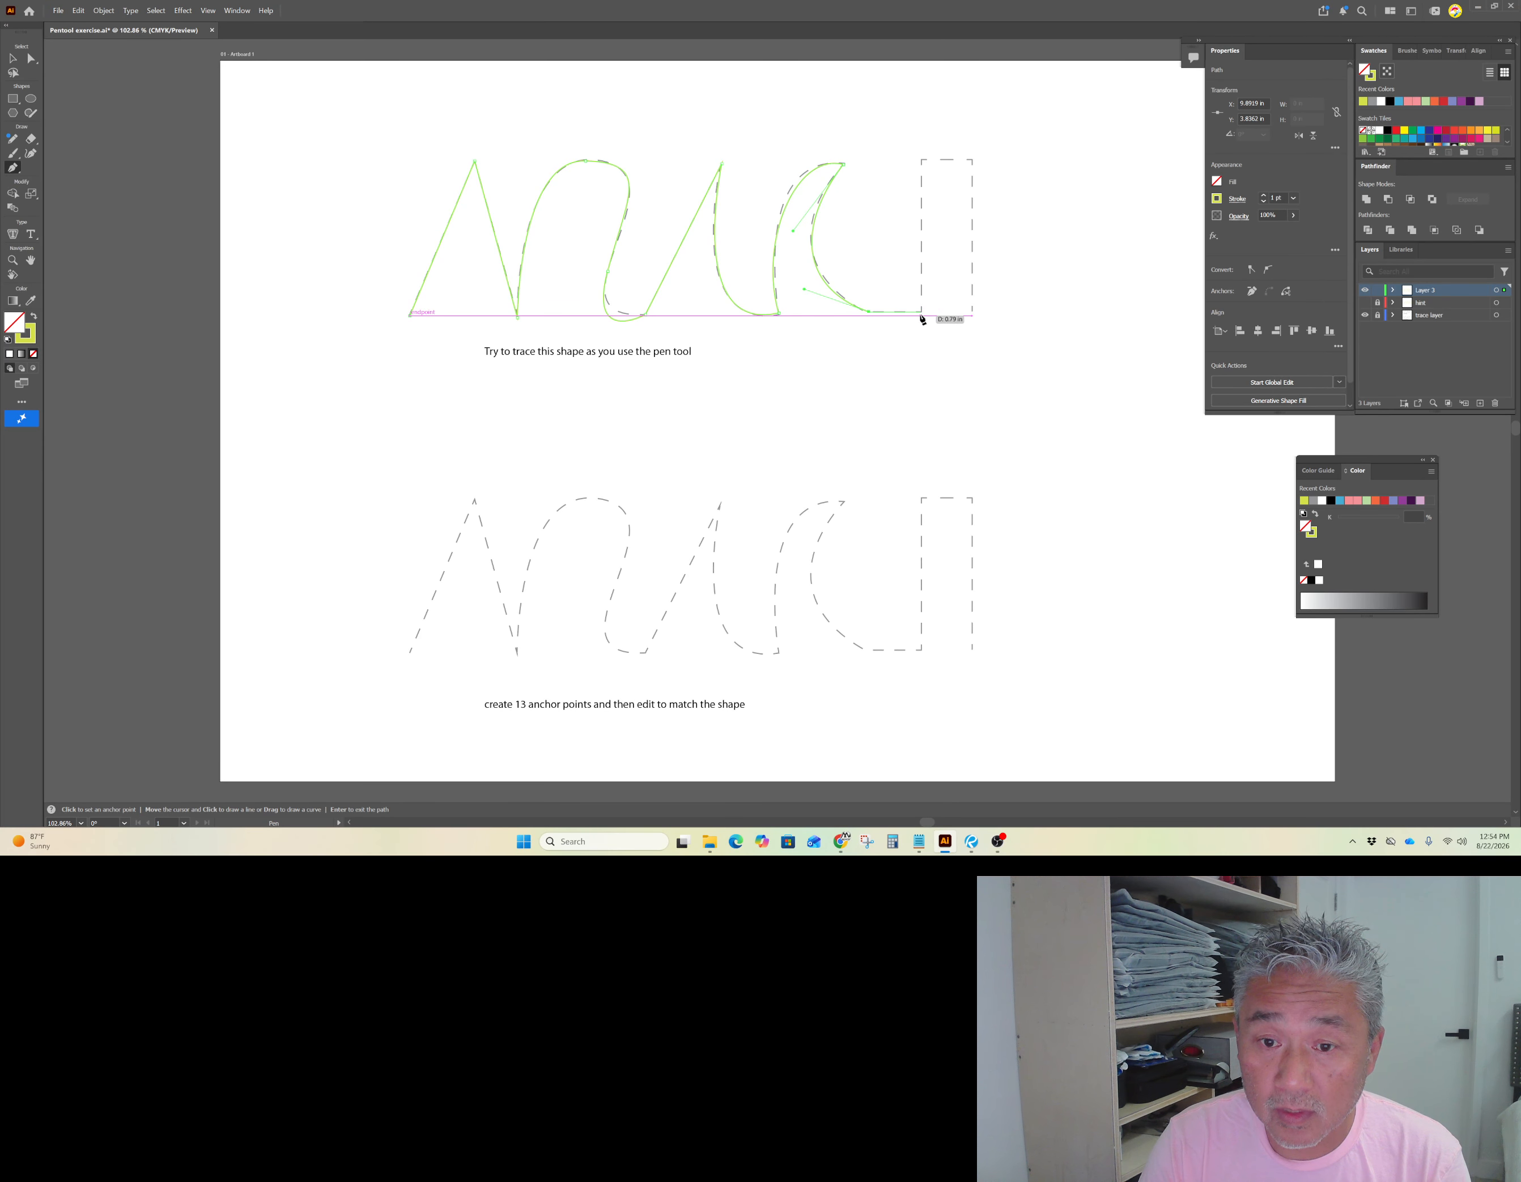
Step: Trace the rectangle's top-left, top-right and bottom-right corners and end the path
click(921, 161)
click(973, 160)
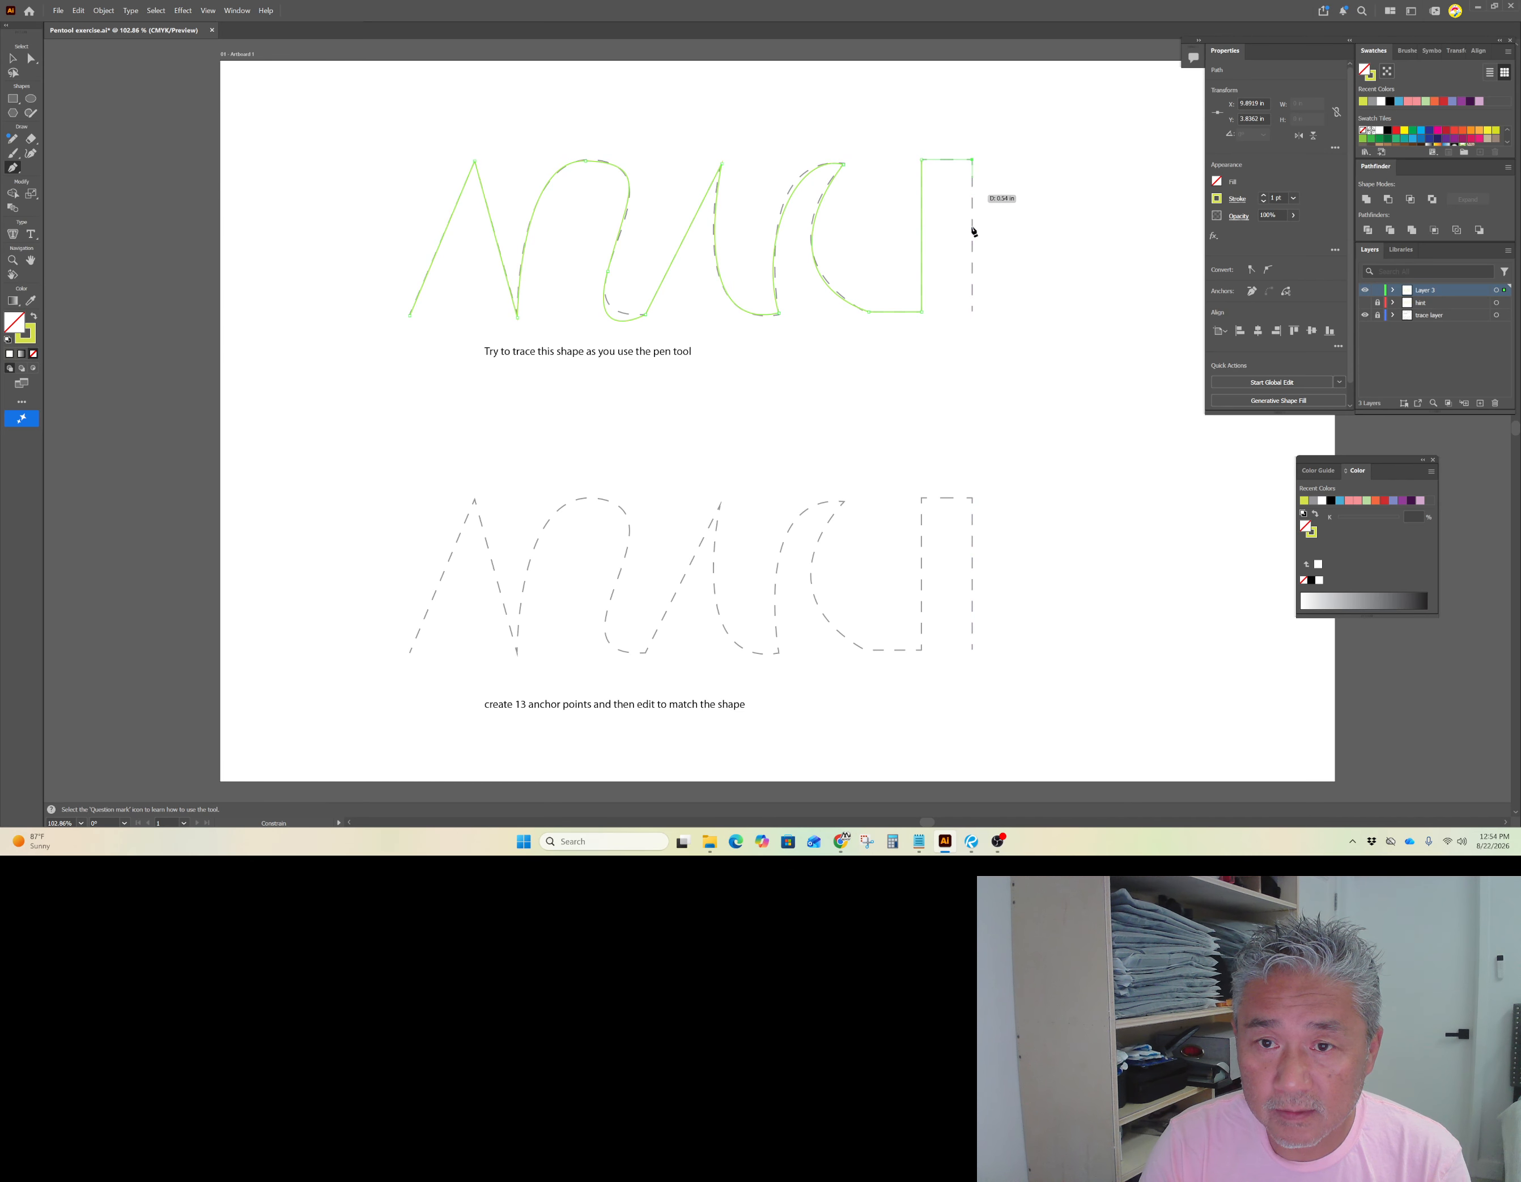
click(973, 313)
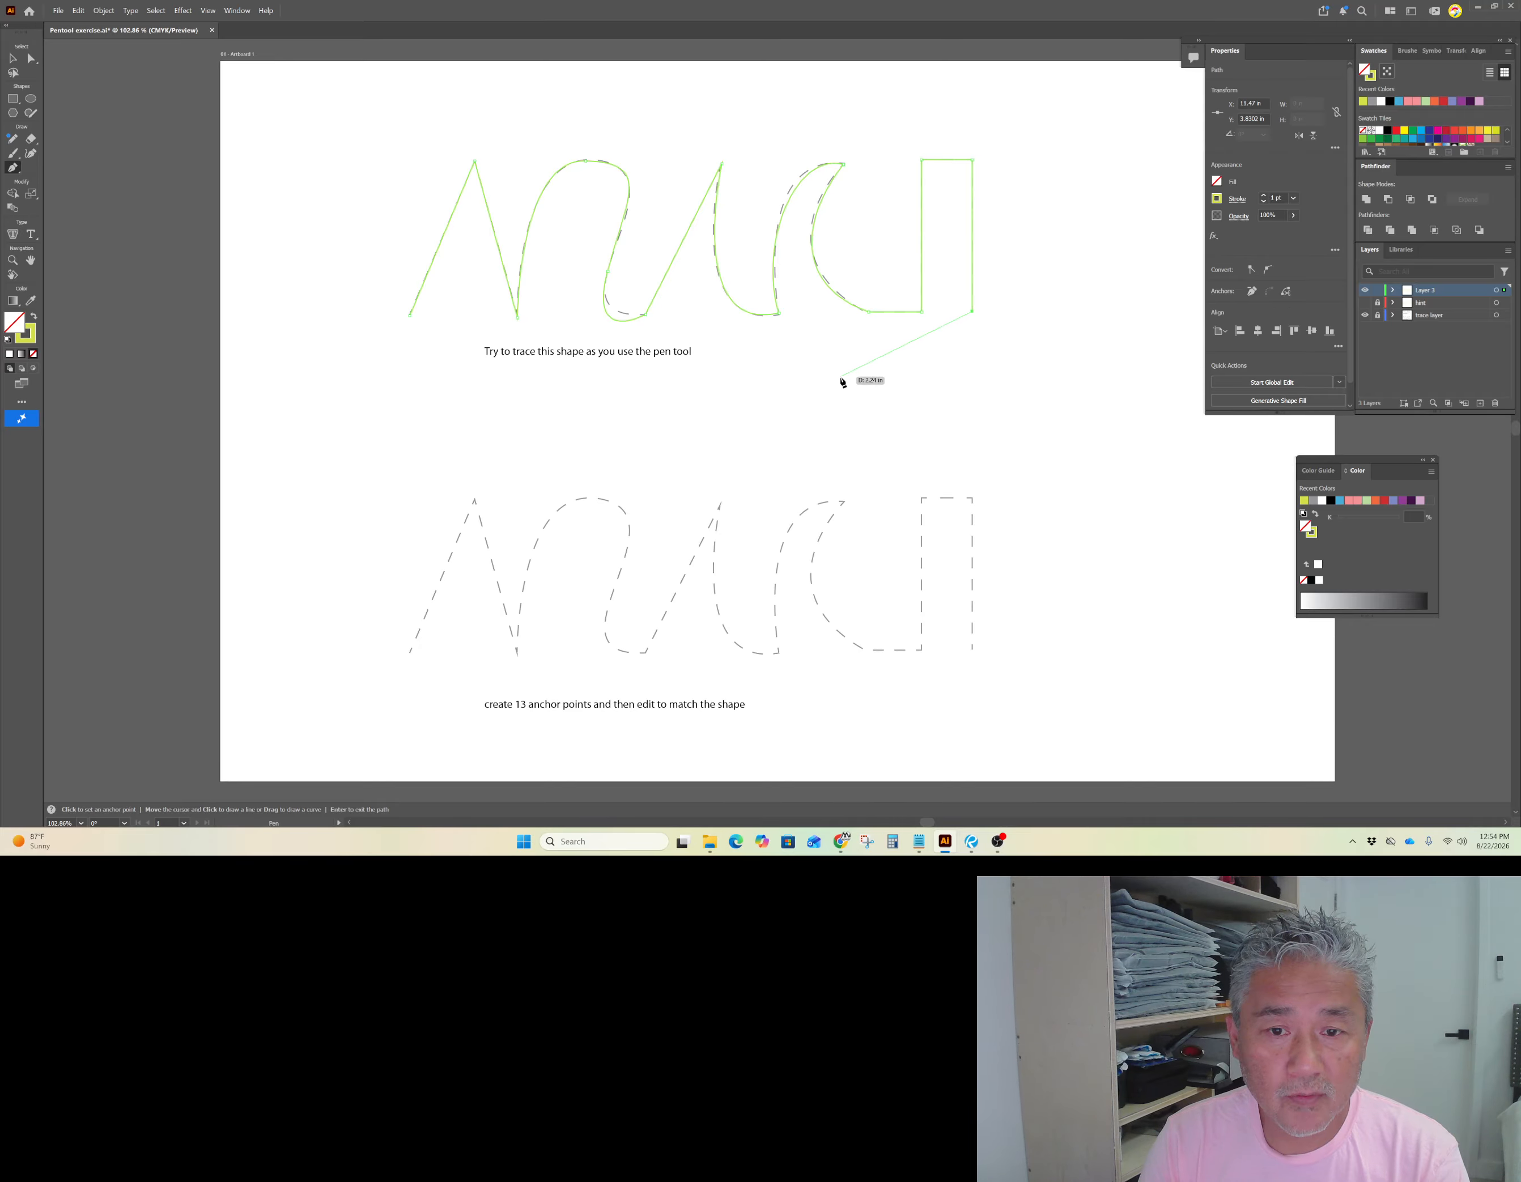
key(Return)
Step: With Direct Selection, adjust the direction handle of the anchor on the arch's descending side
click(14, 58)
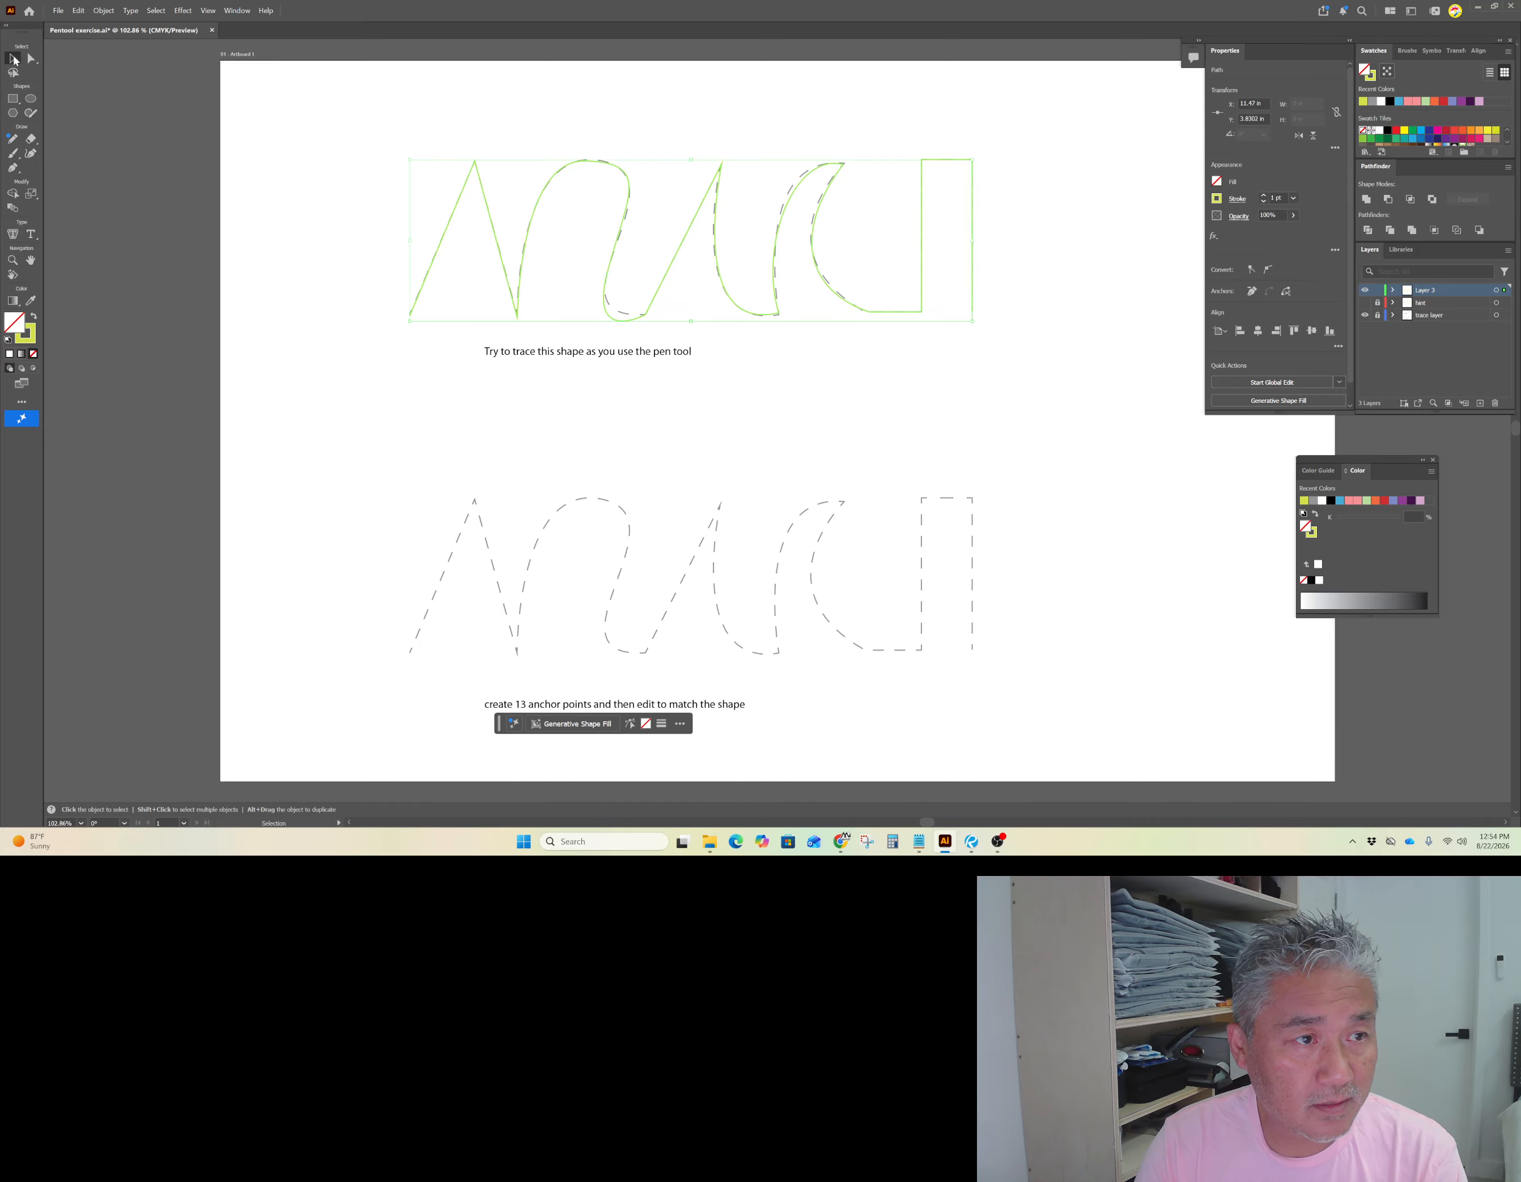
click(269, 197)
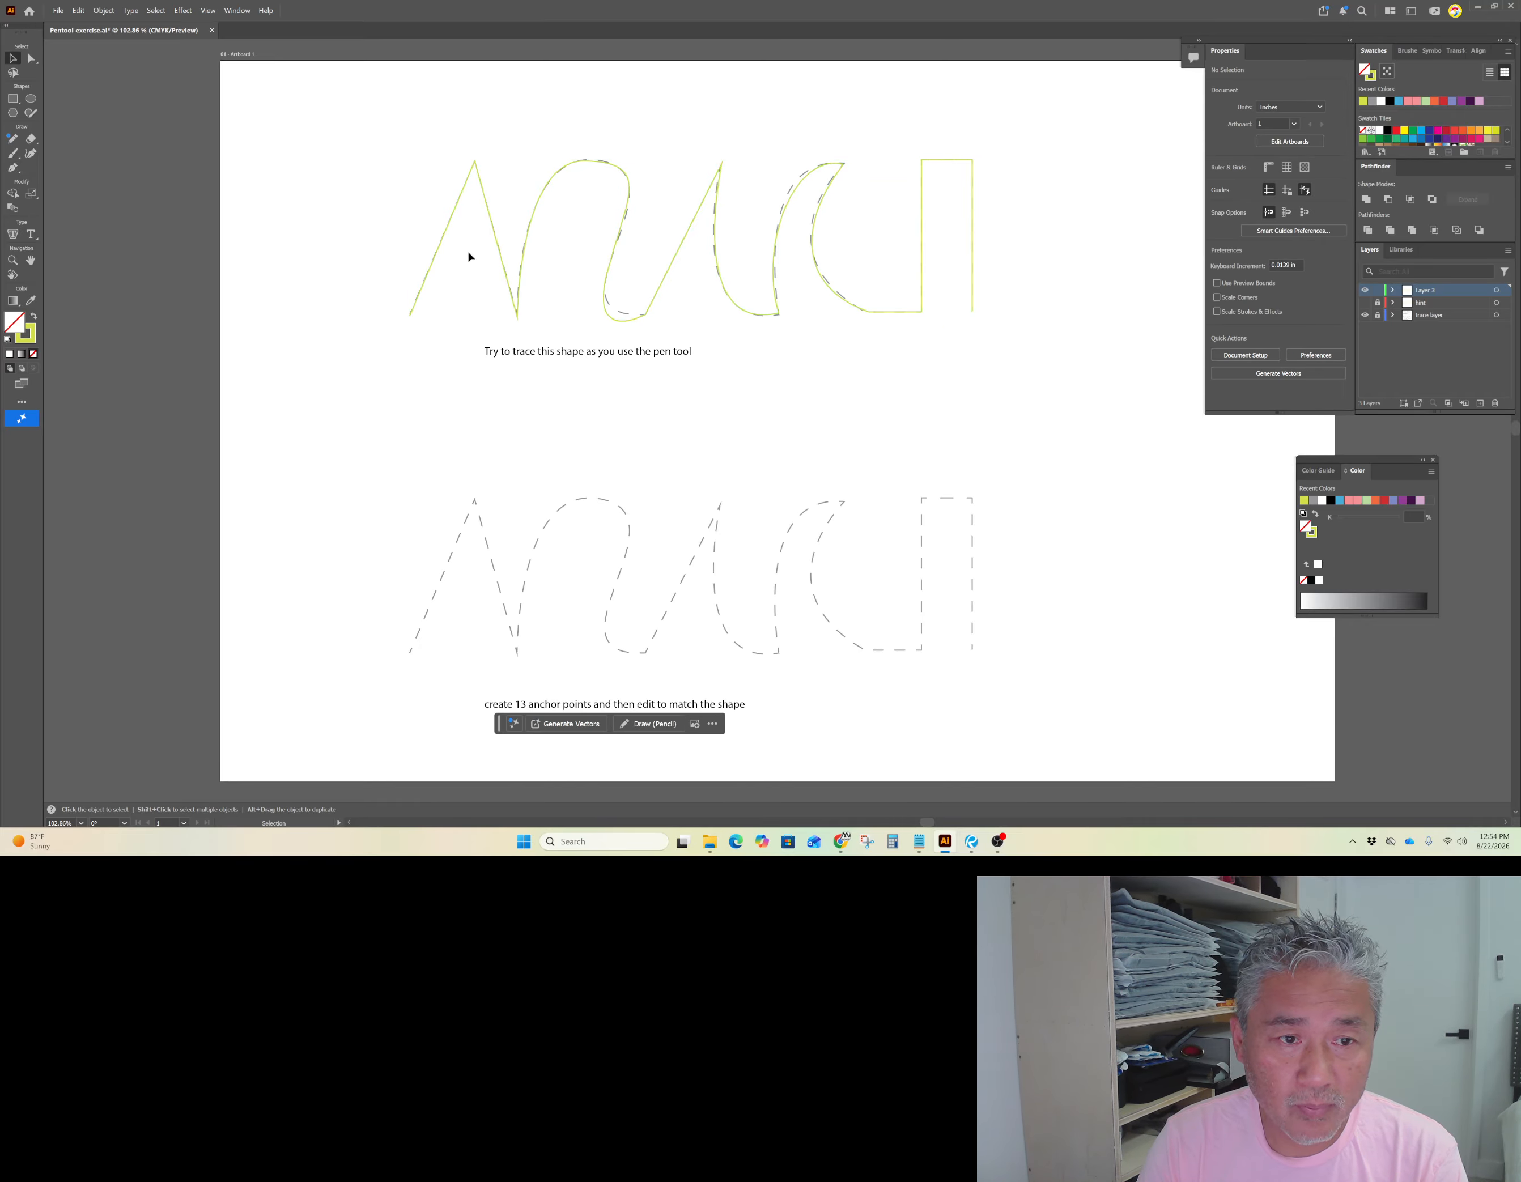
click(31, 59)
click(609, 274)
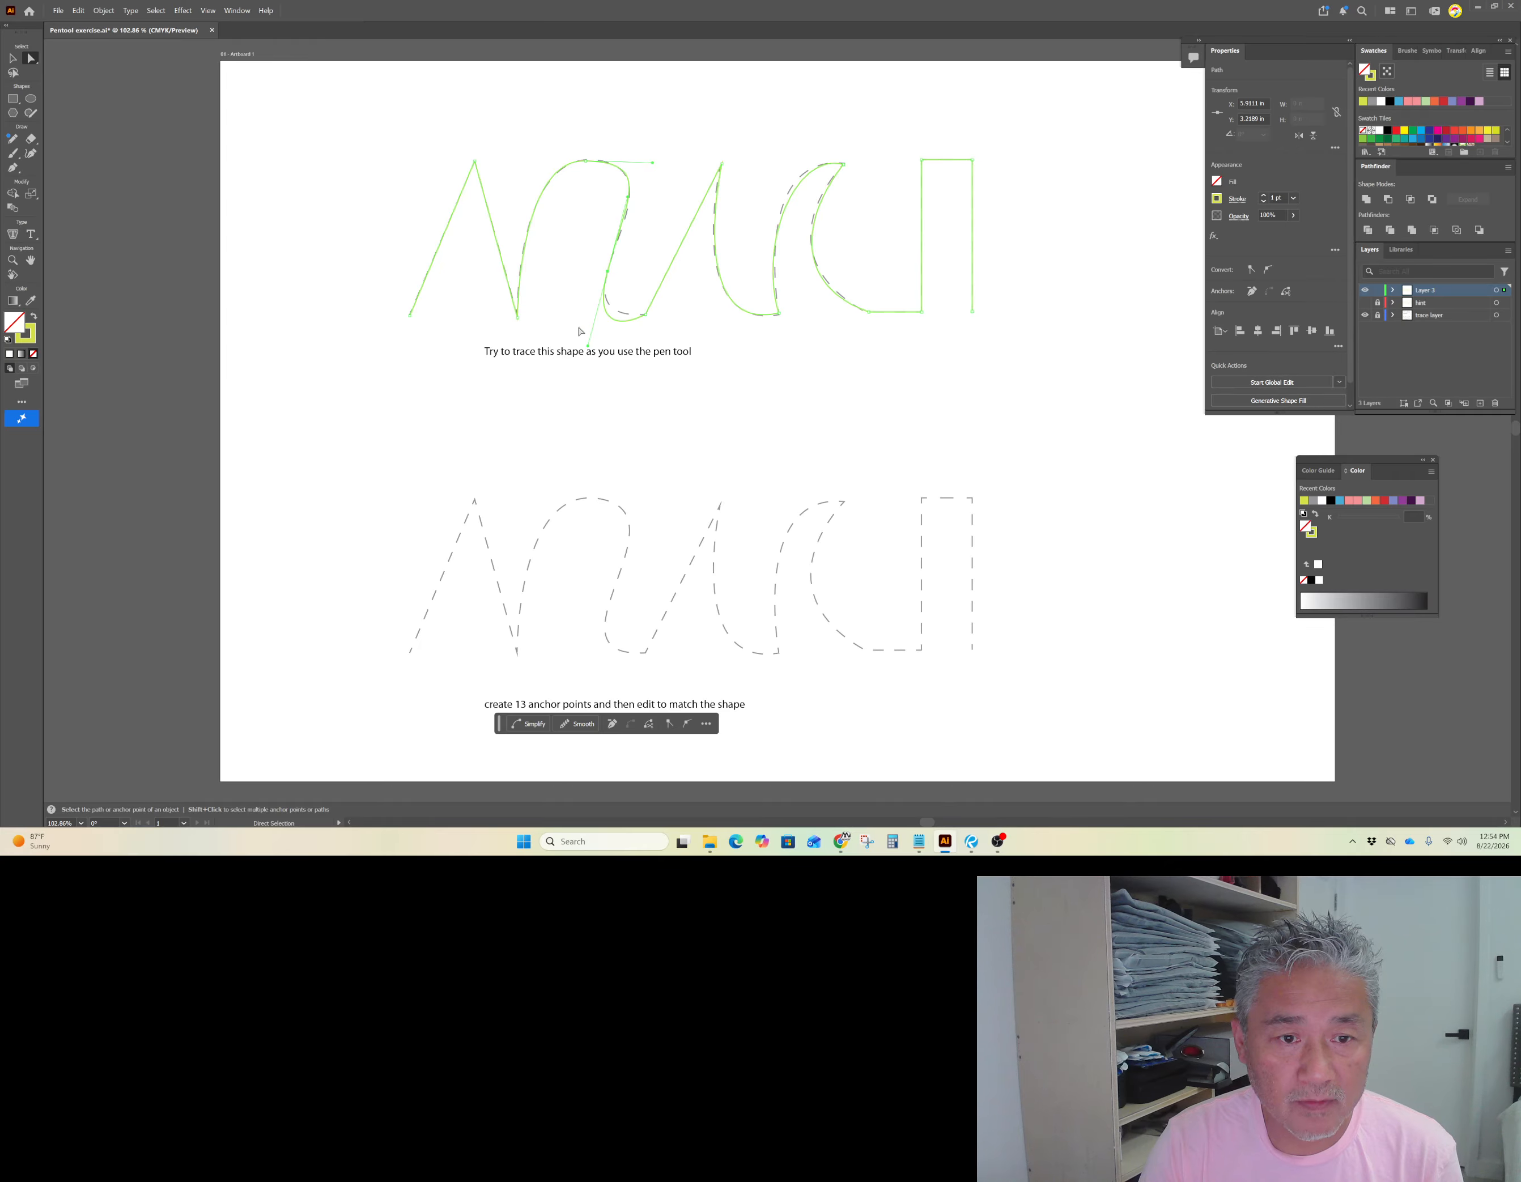
drag(589, 343, 592, 330)
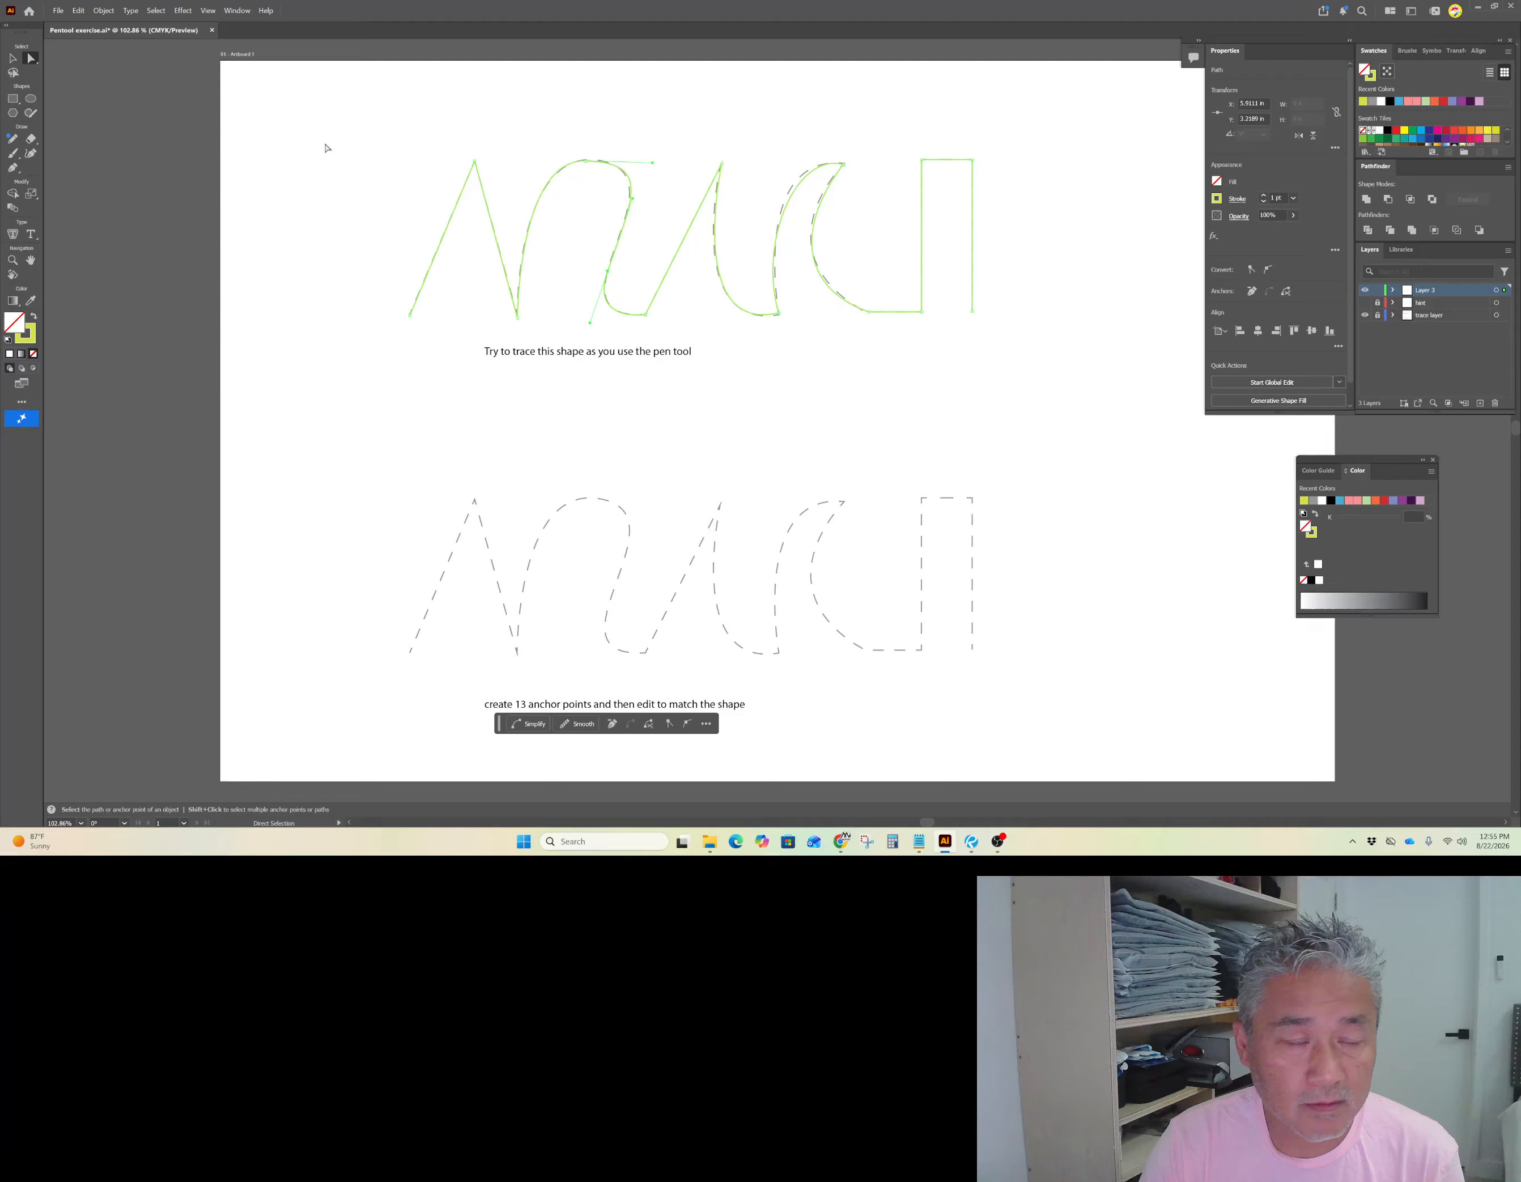
Step: Deselect the path, switch to the Pen tool, and show the hint layer for the lower shape
key(v)
click(320, 169)
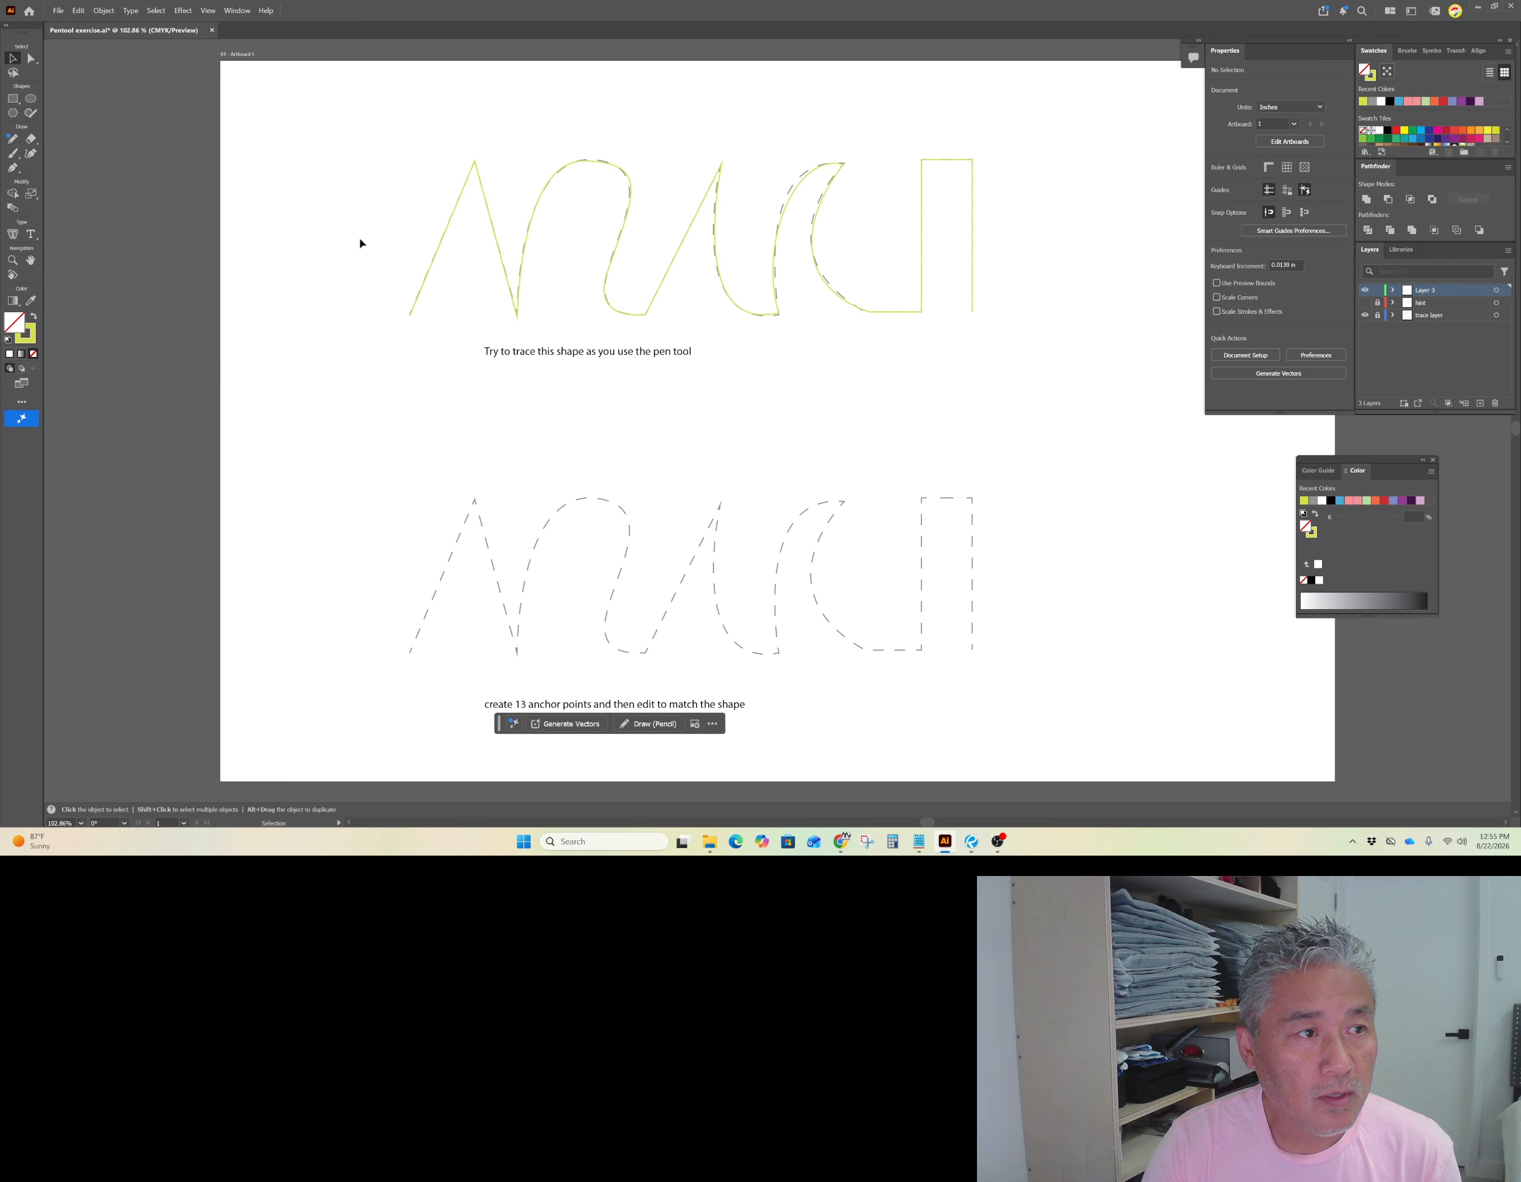
click(12, 168)
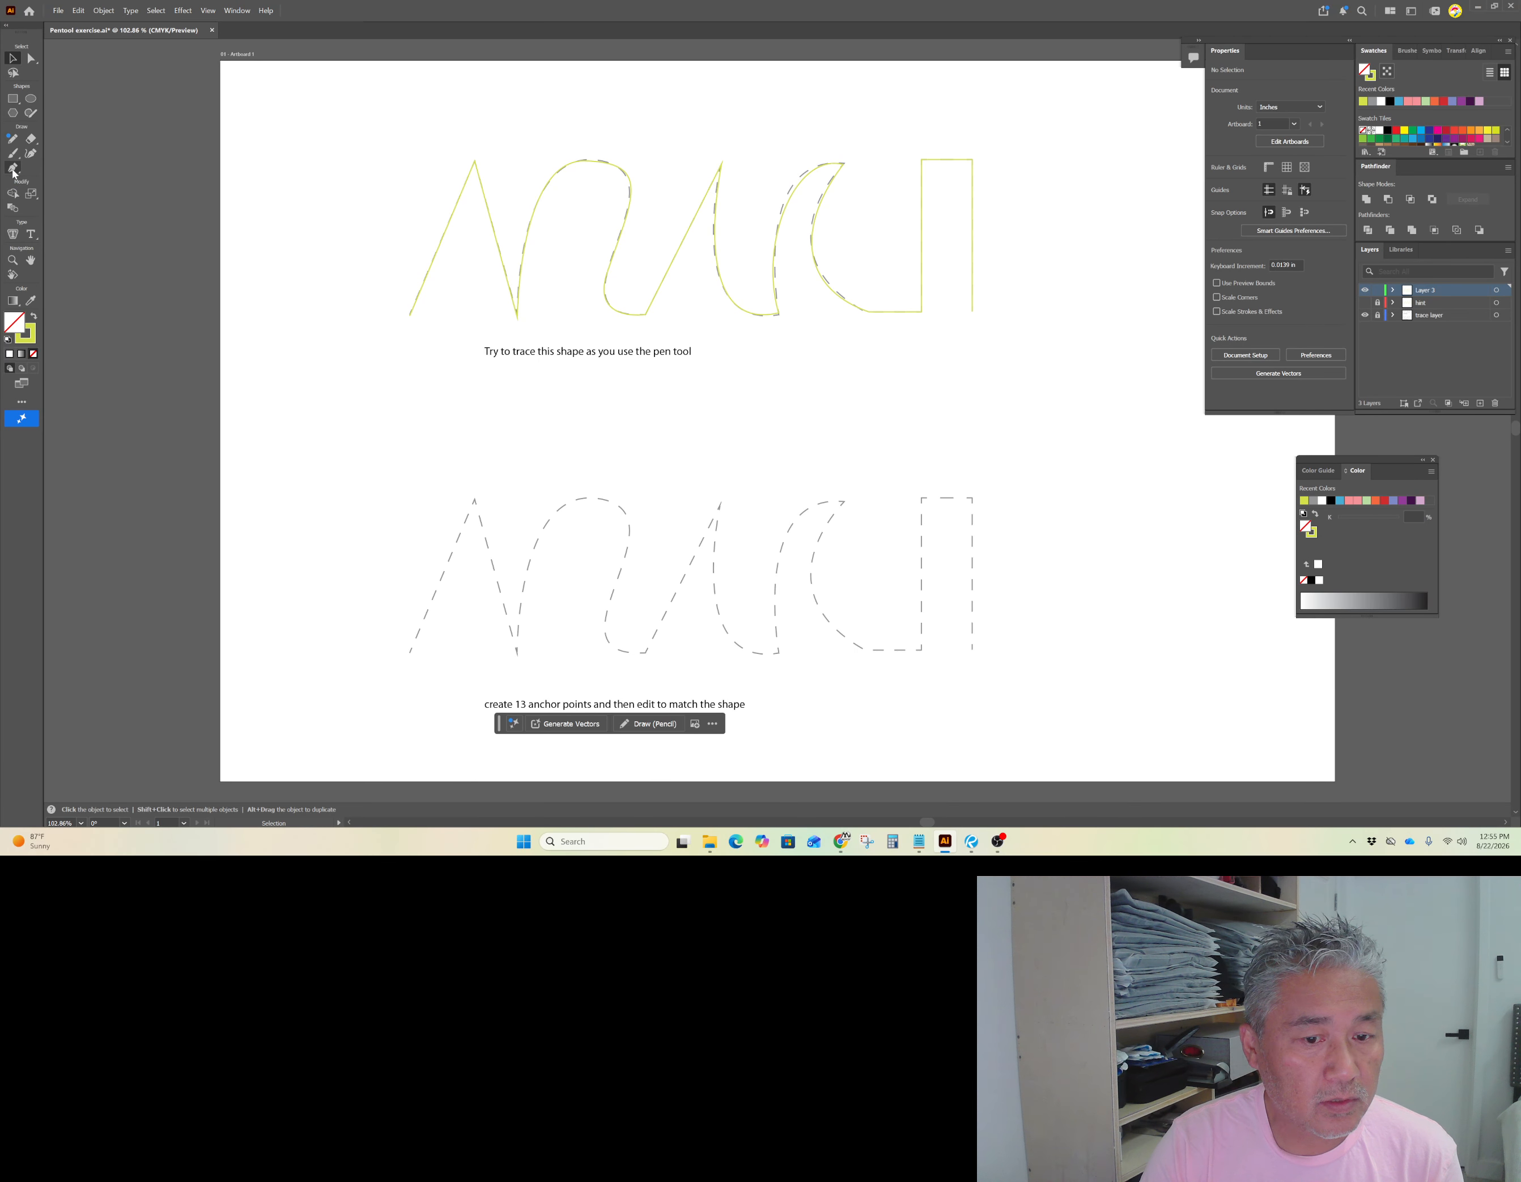
click(1365, 303)
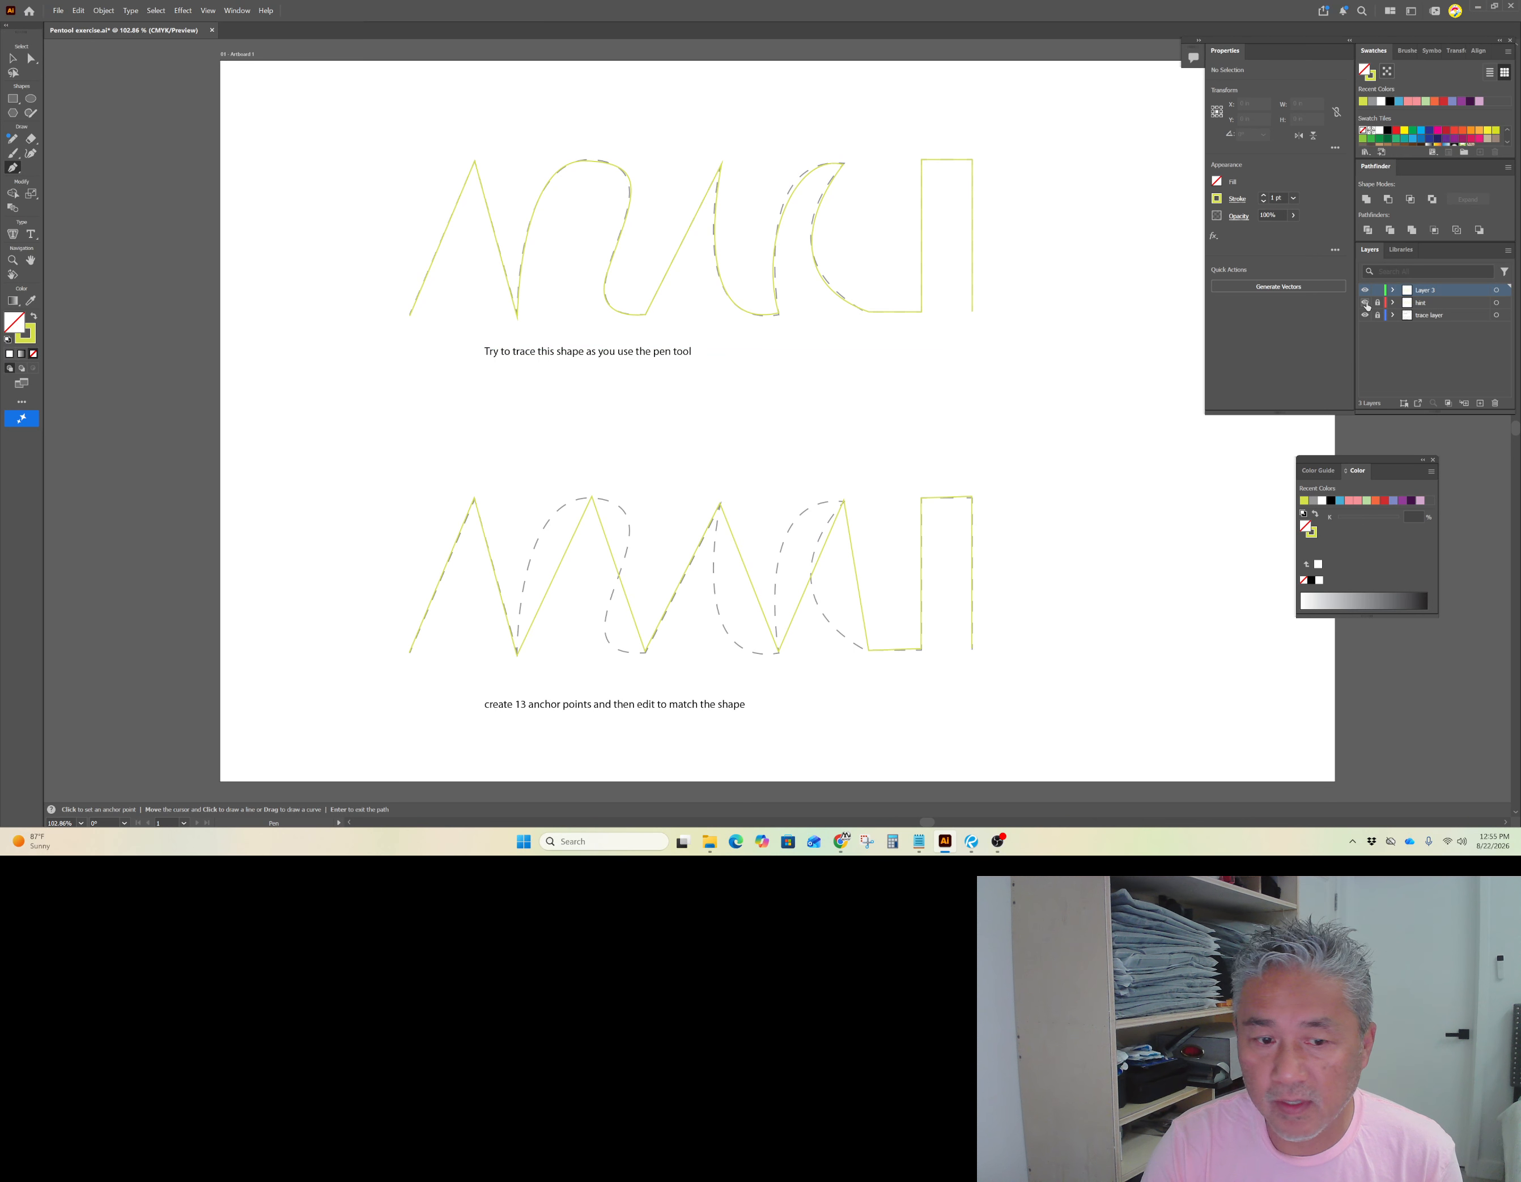
Step: With the Pen tool, place corner anchors along the lower shape from its left end over two peaks down to the second valley
click(410, 653)
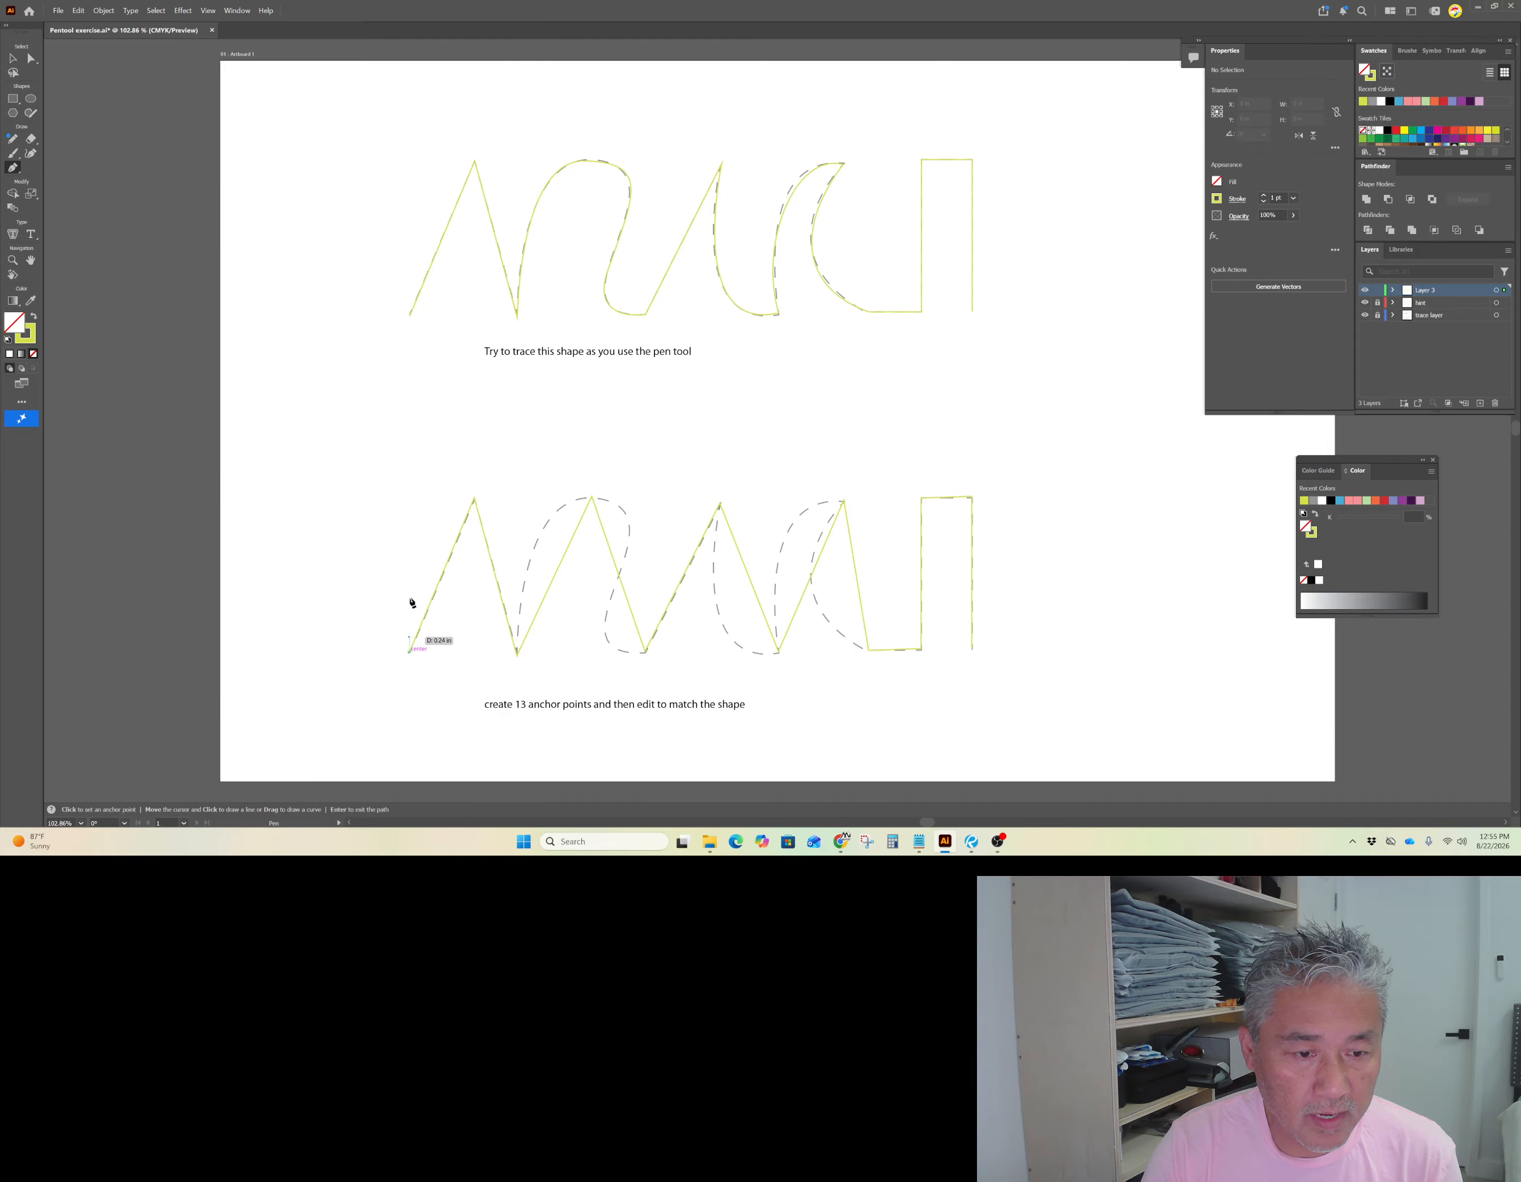
click(474, 499)
click(517, 653)
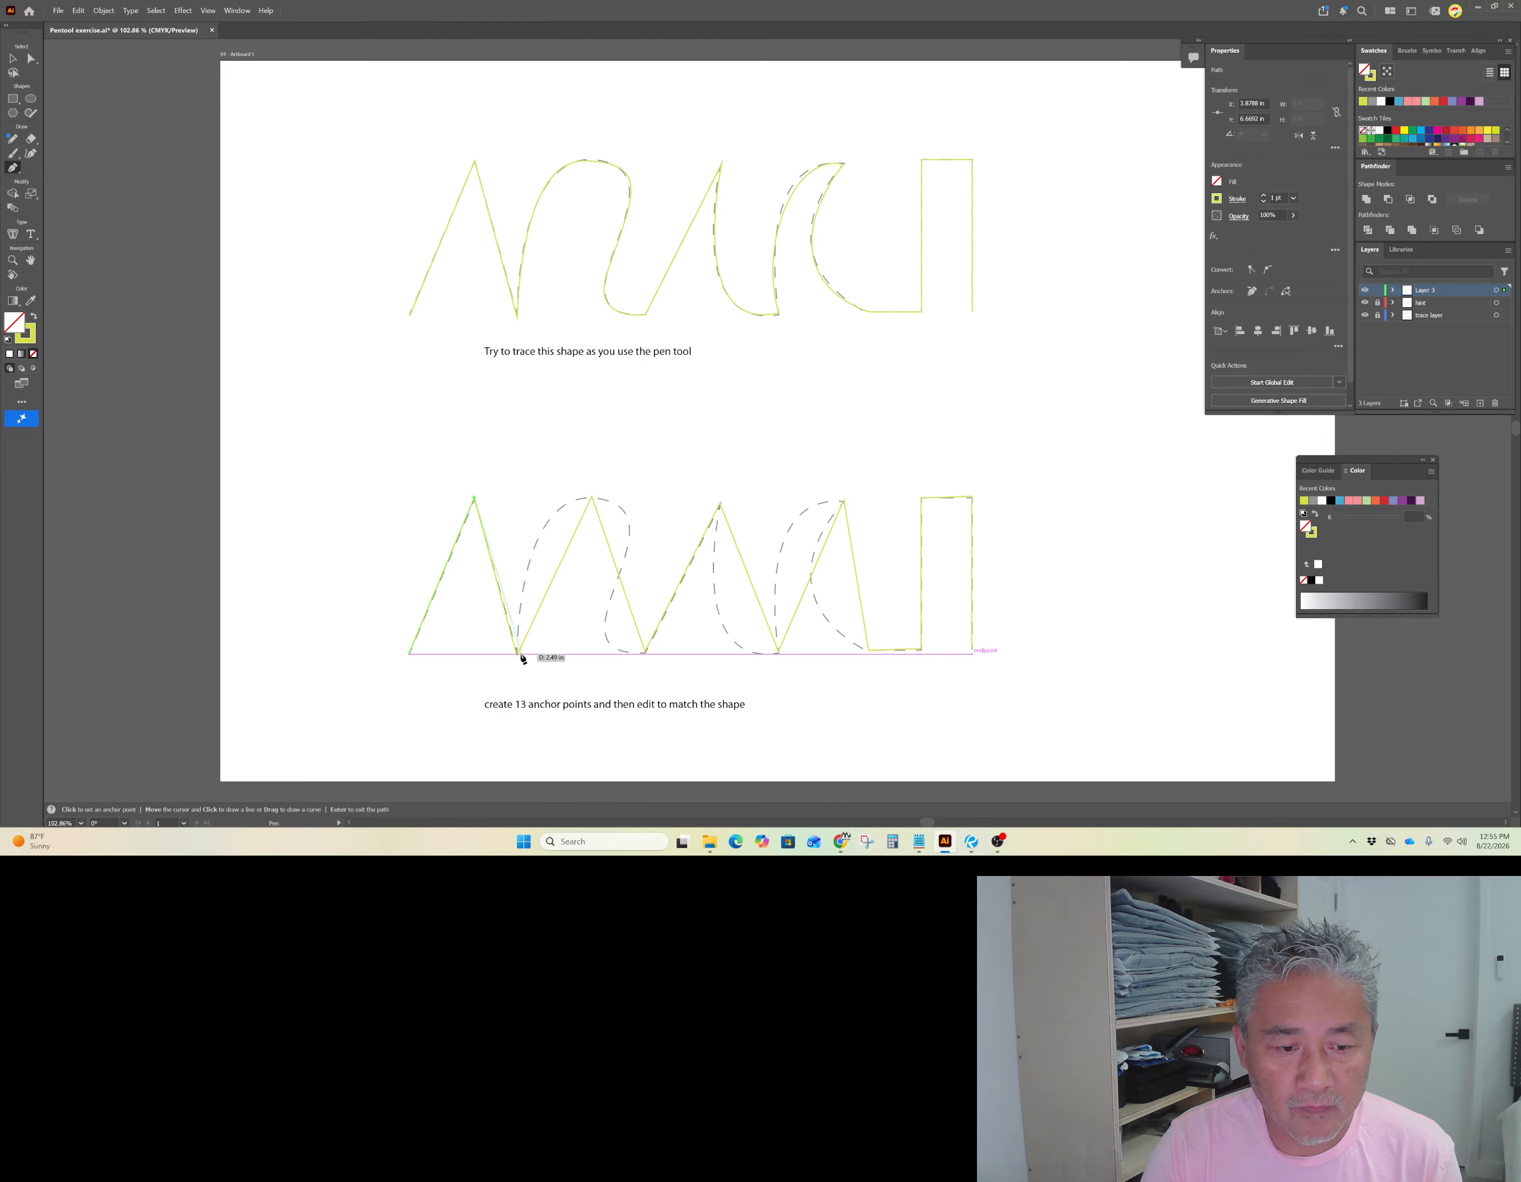
click(594, 499)
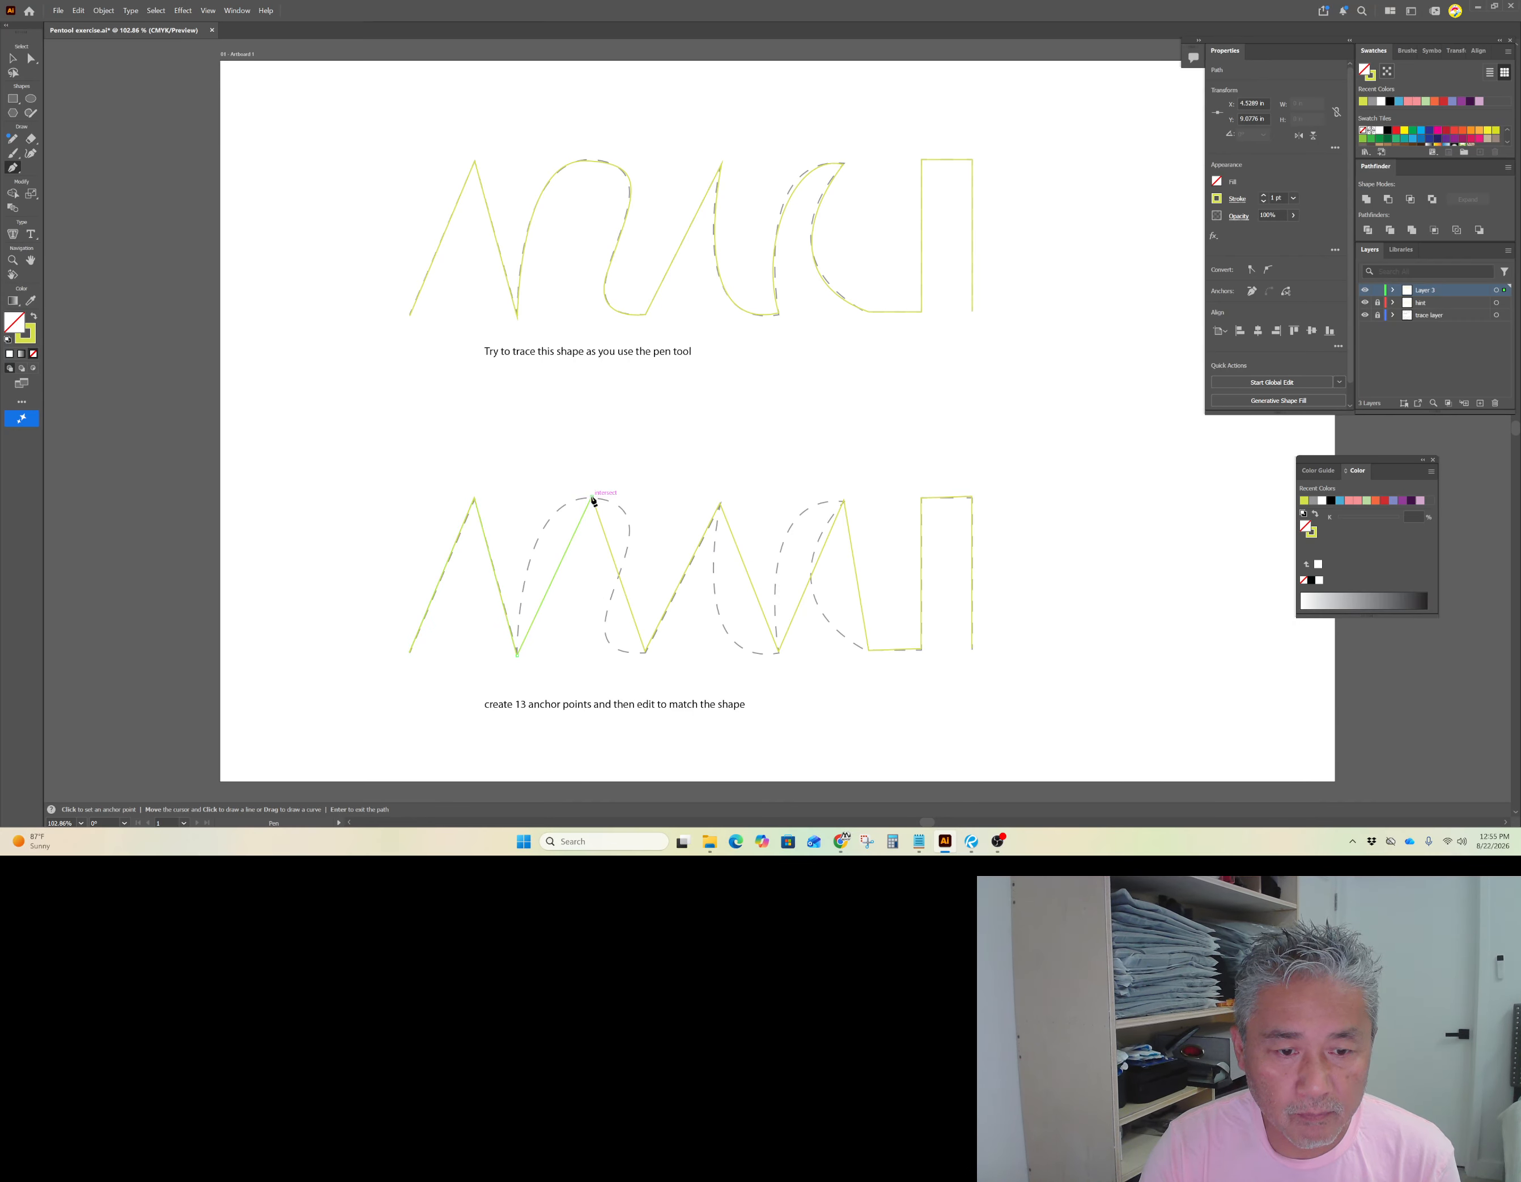
click(645, 652)
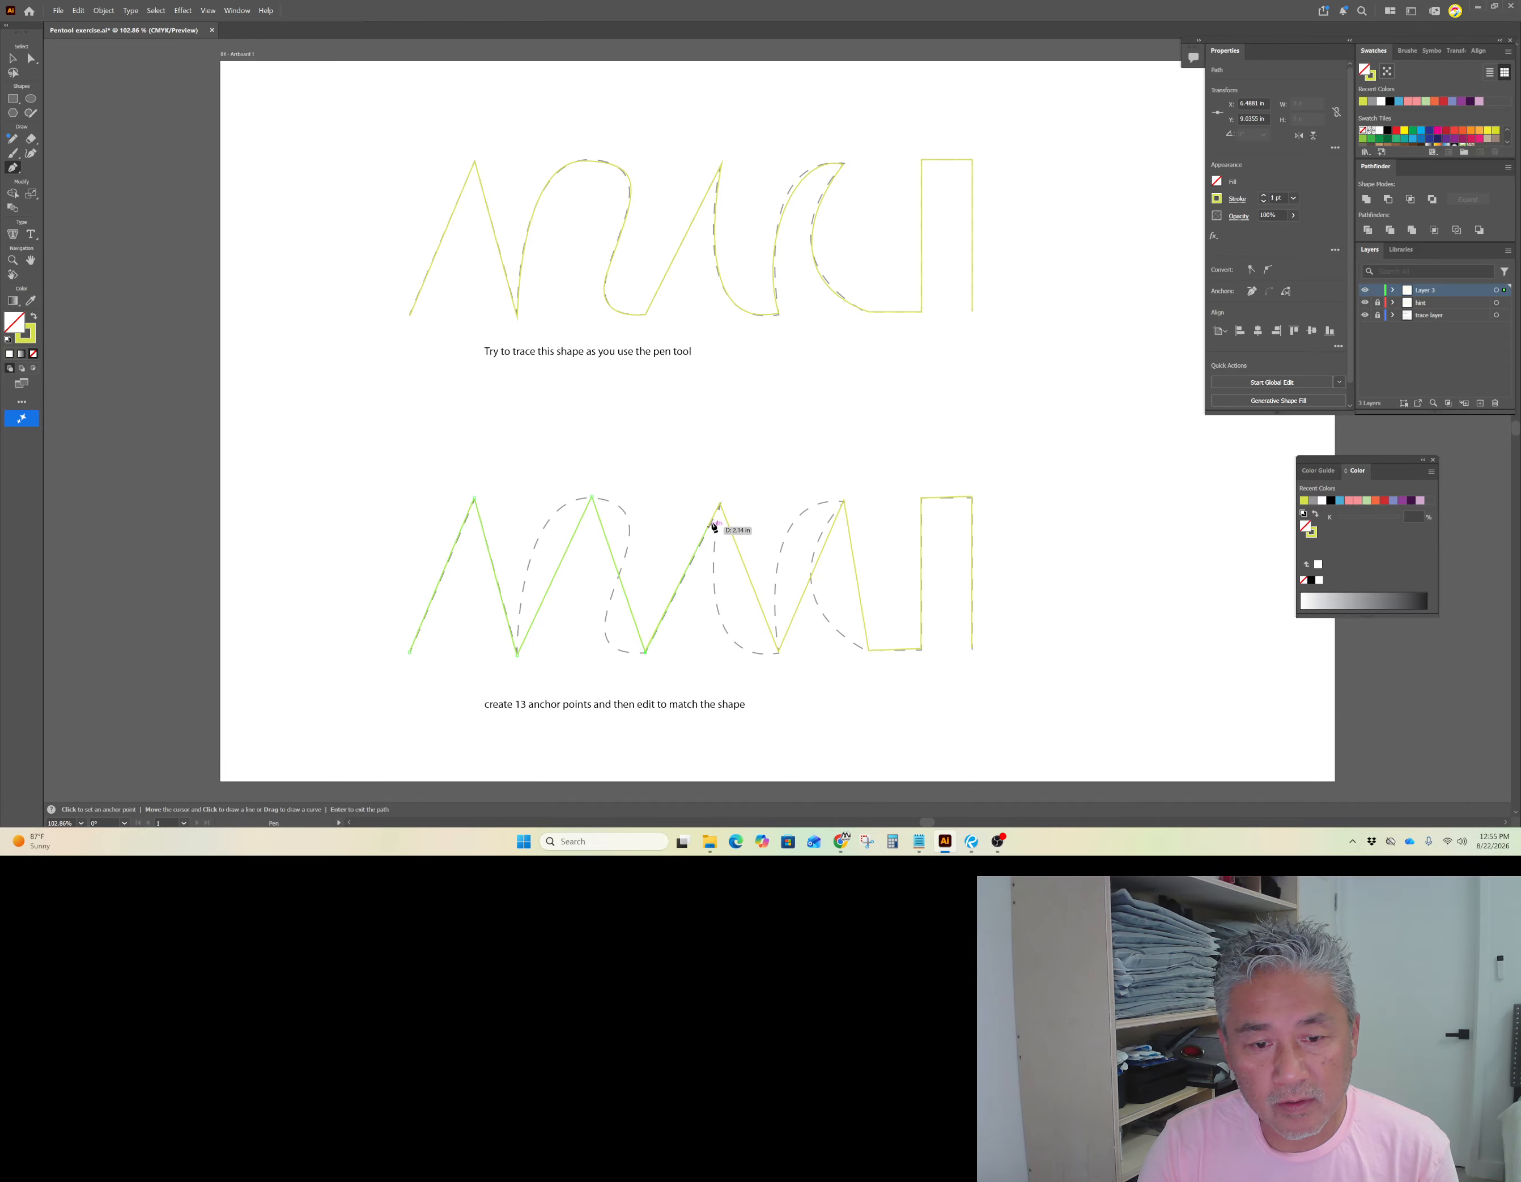
click(722, 505)
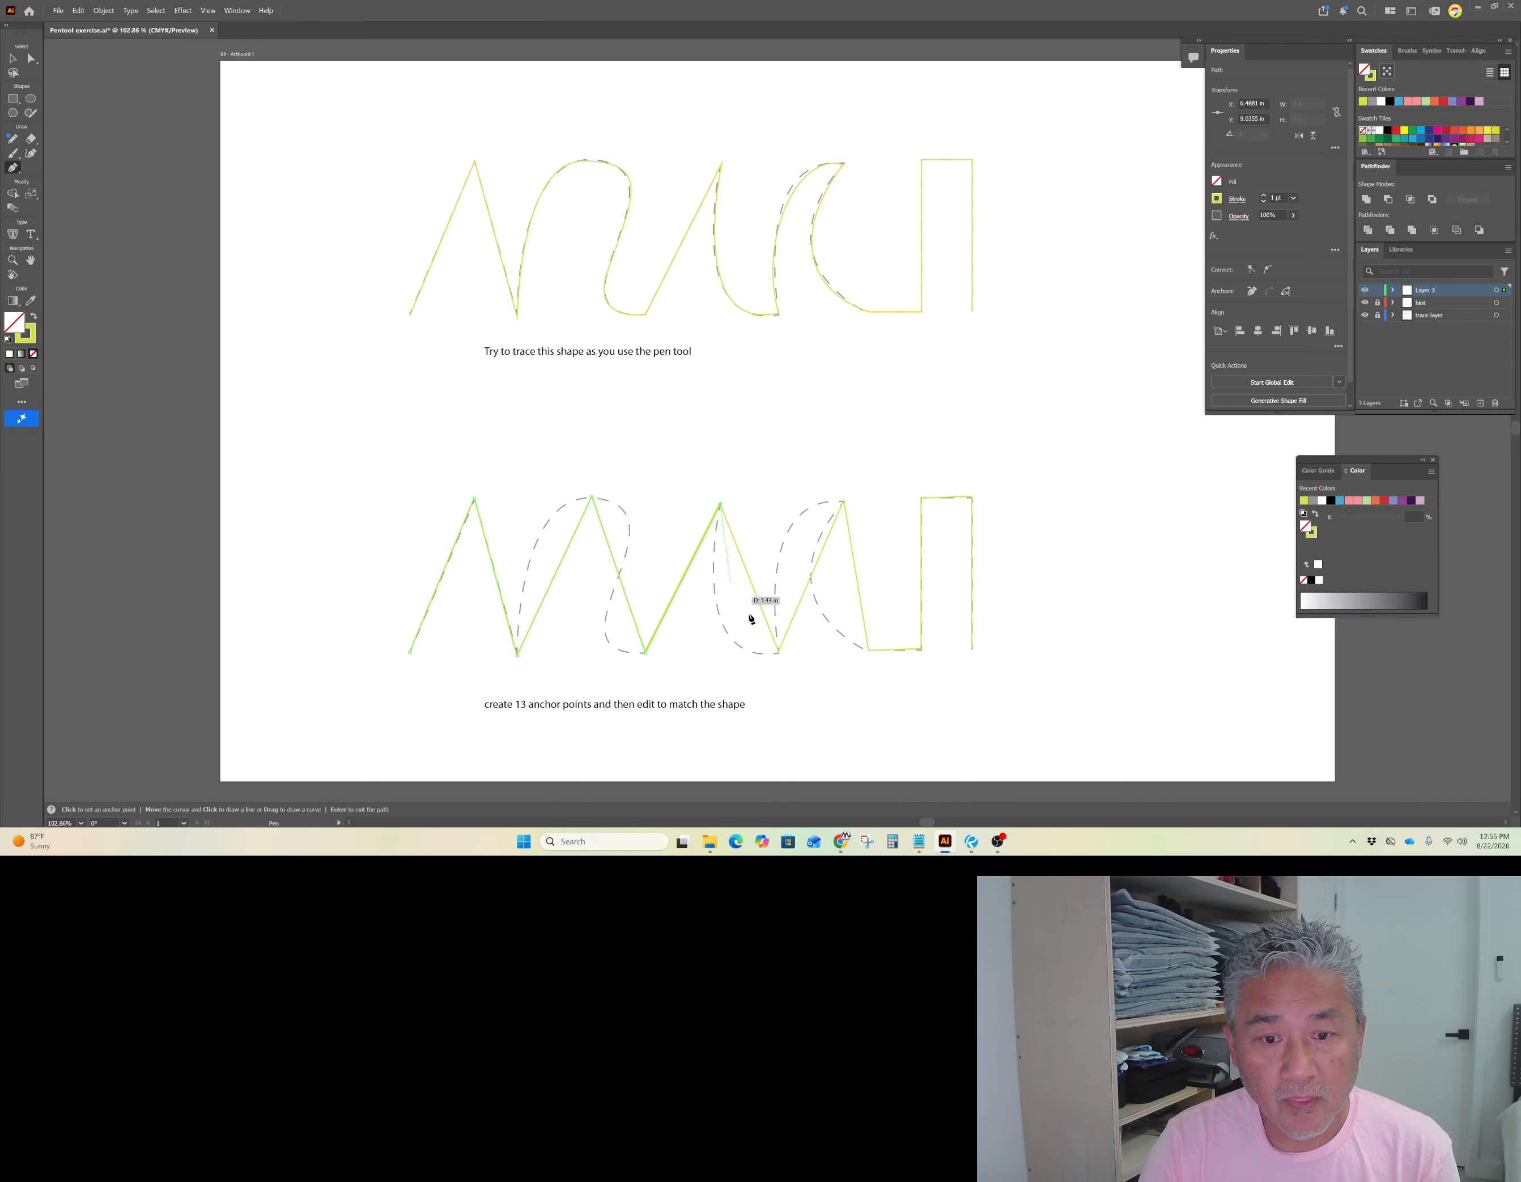
click(780, 655)
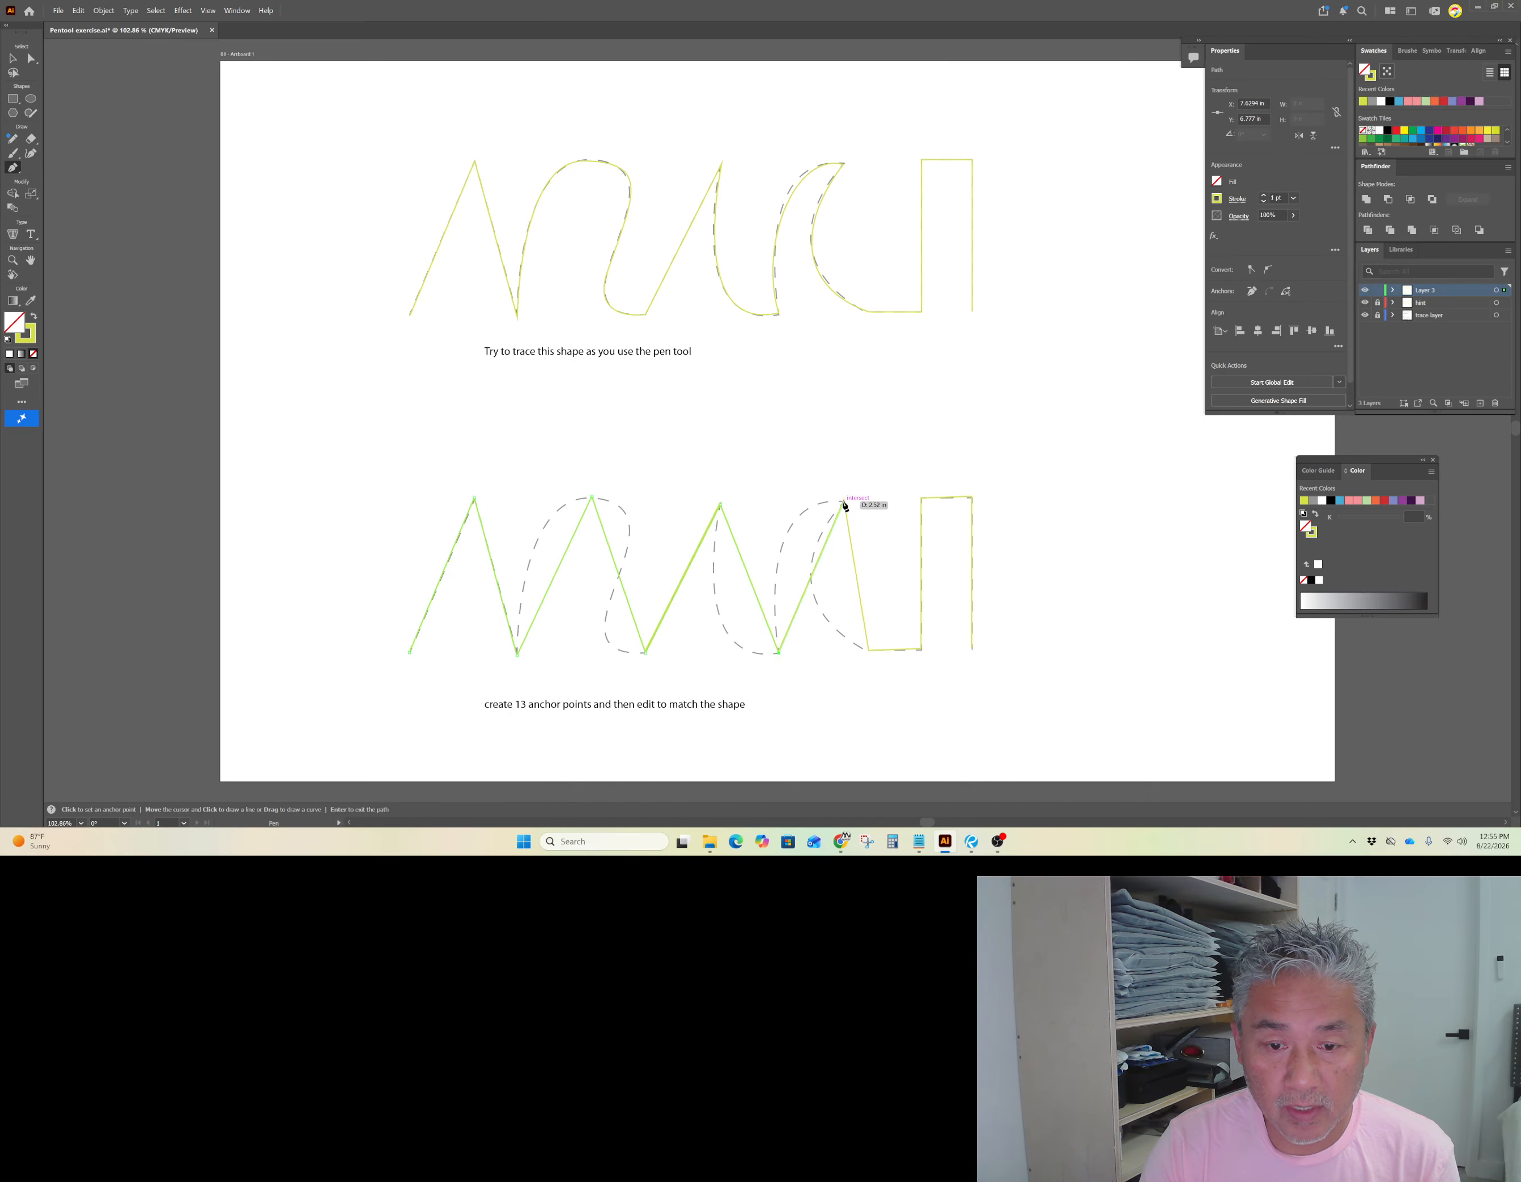
Step: Continue the path over the third peak and around the rectangle's corners, ending at its lower-right corner for 13 anchors
click(843, 502)
click(870, 650)
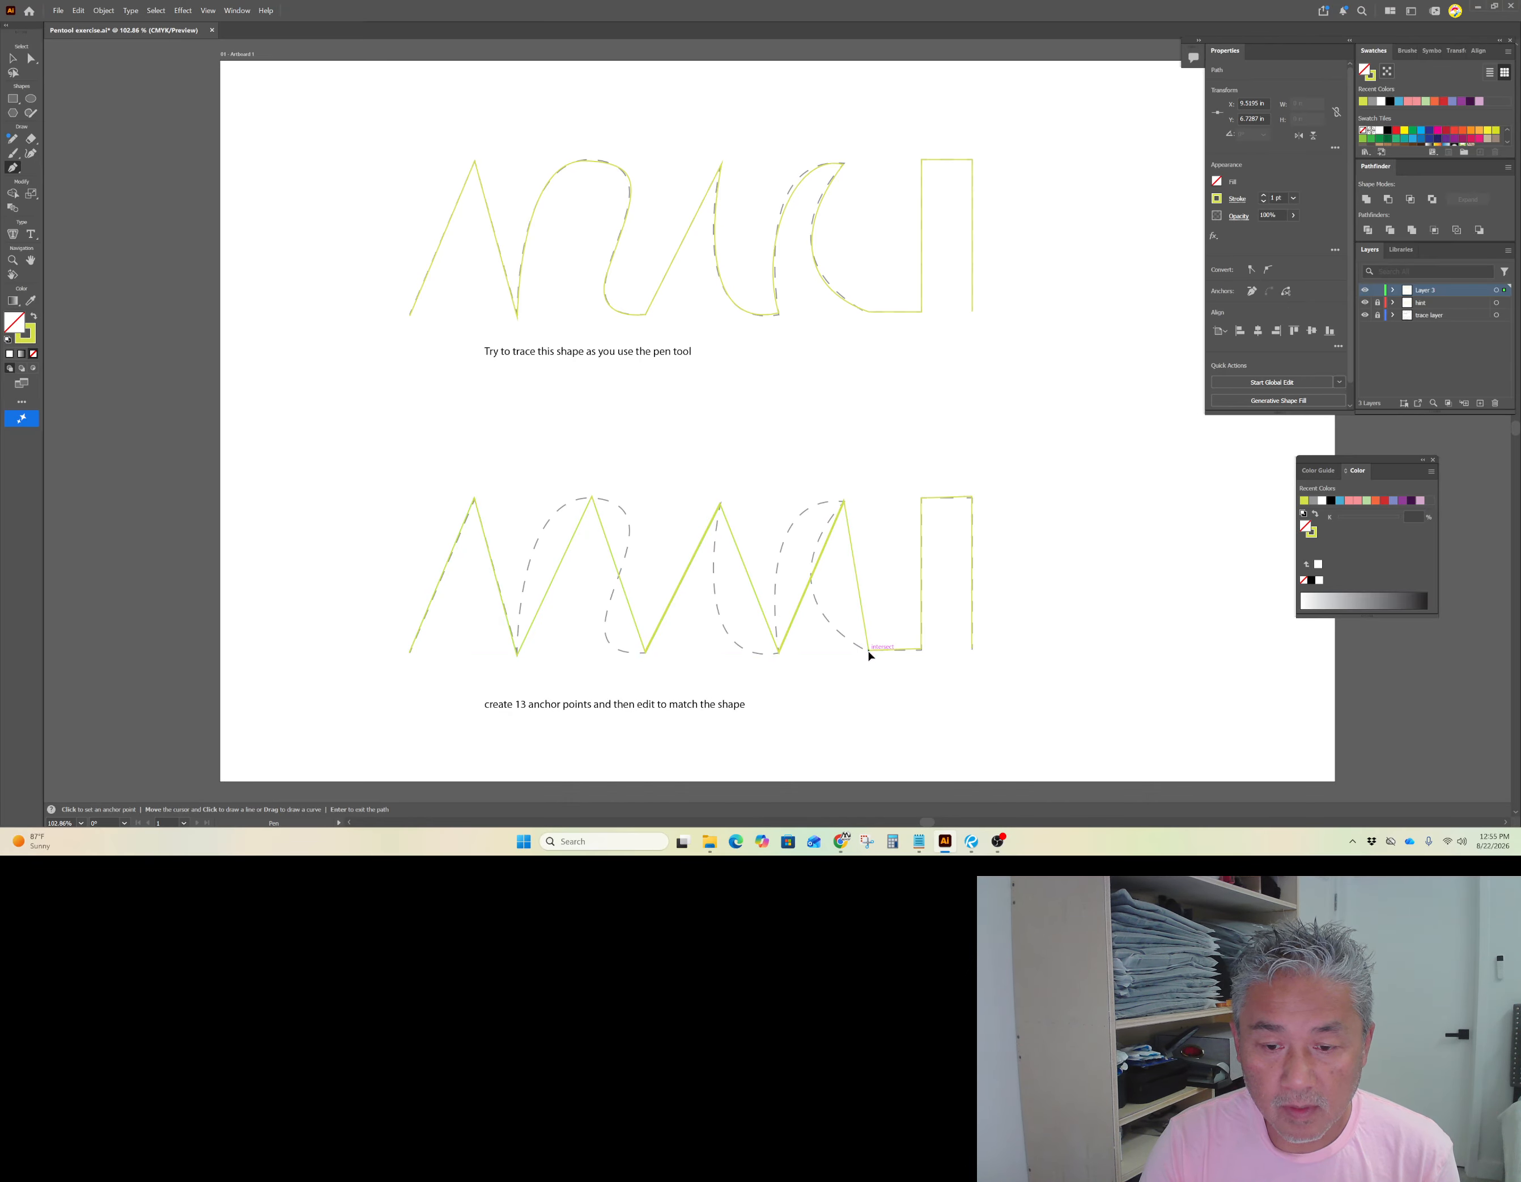
click(920, 650)
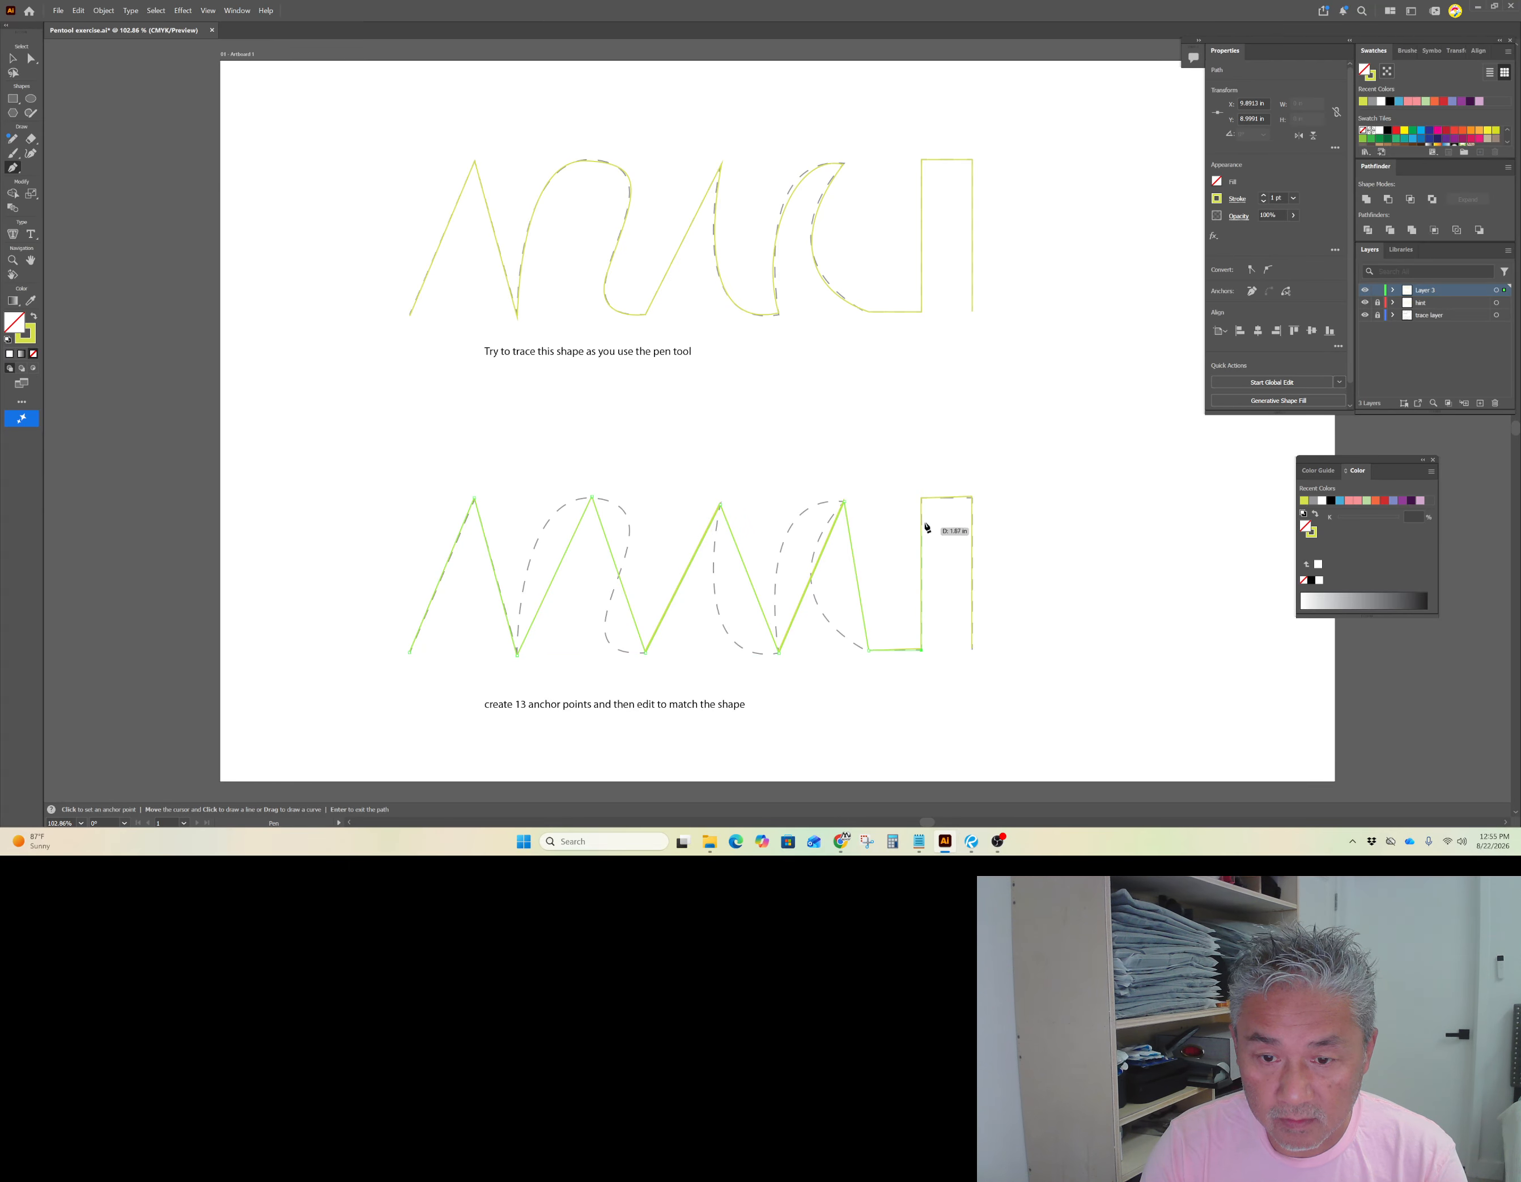
click(921, 496)
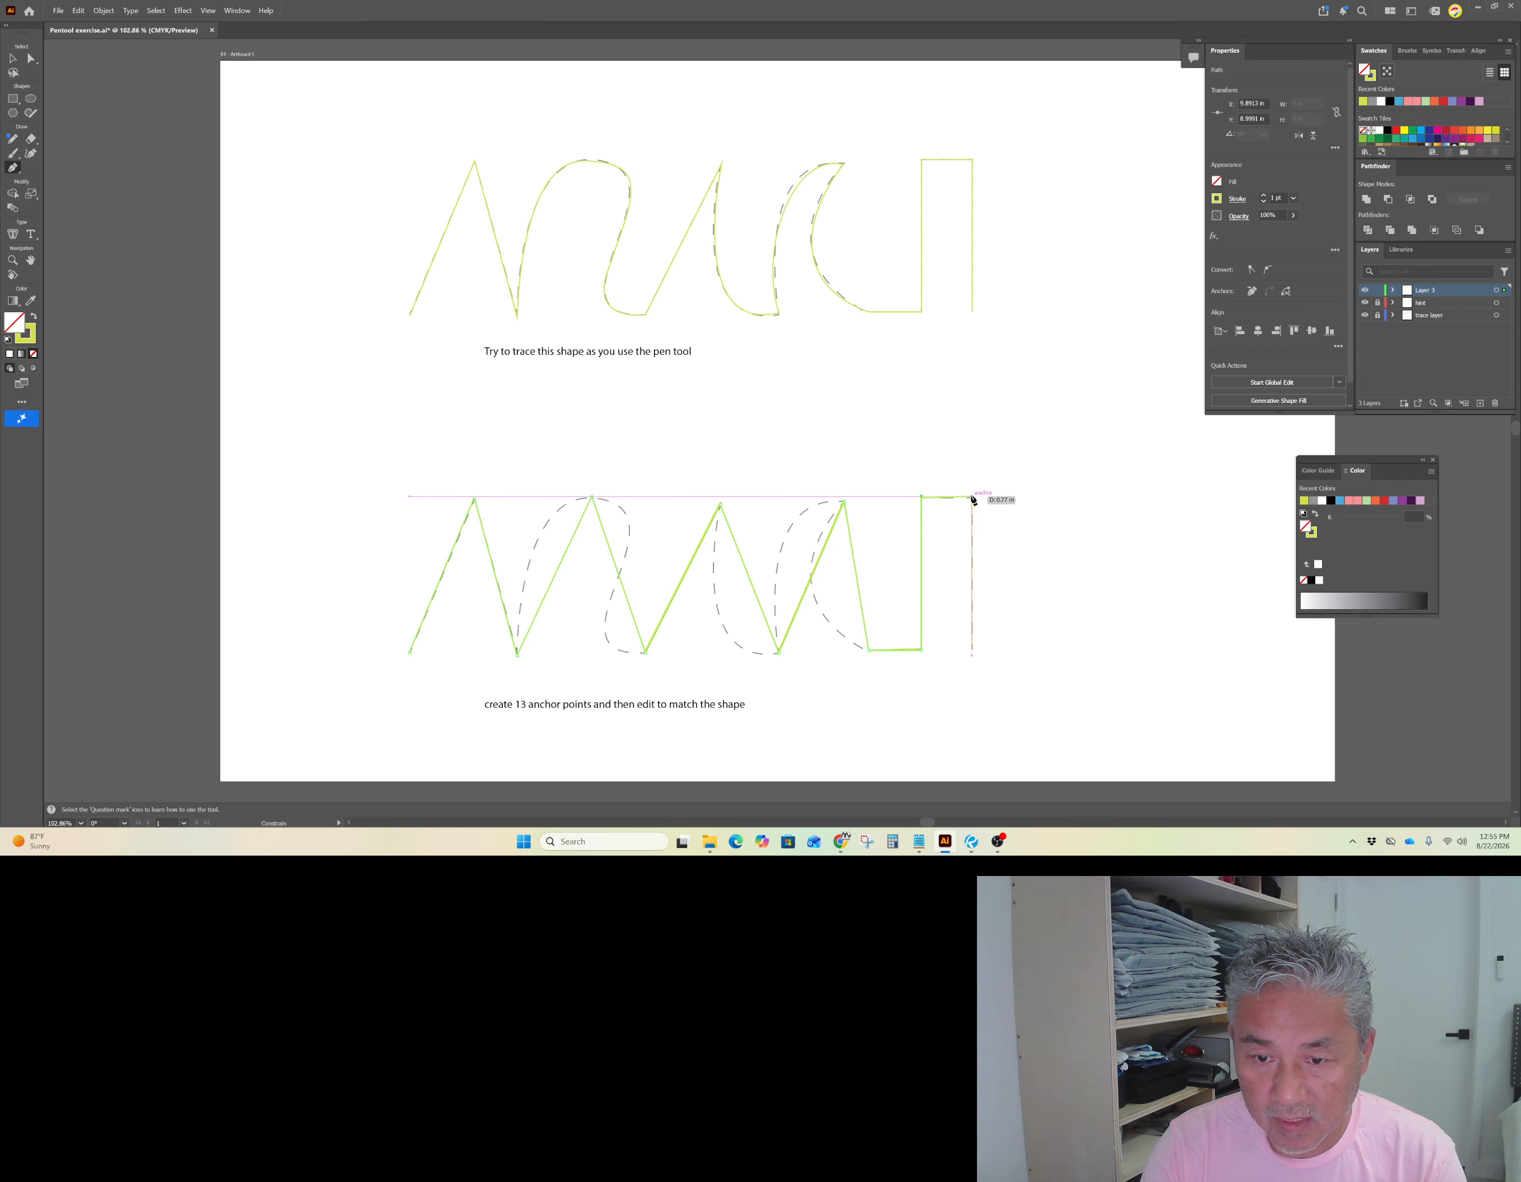
click(972, 497)
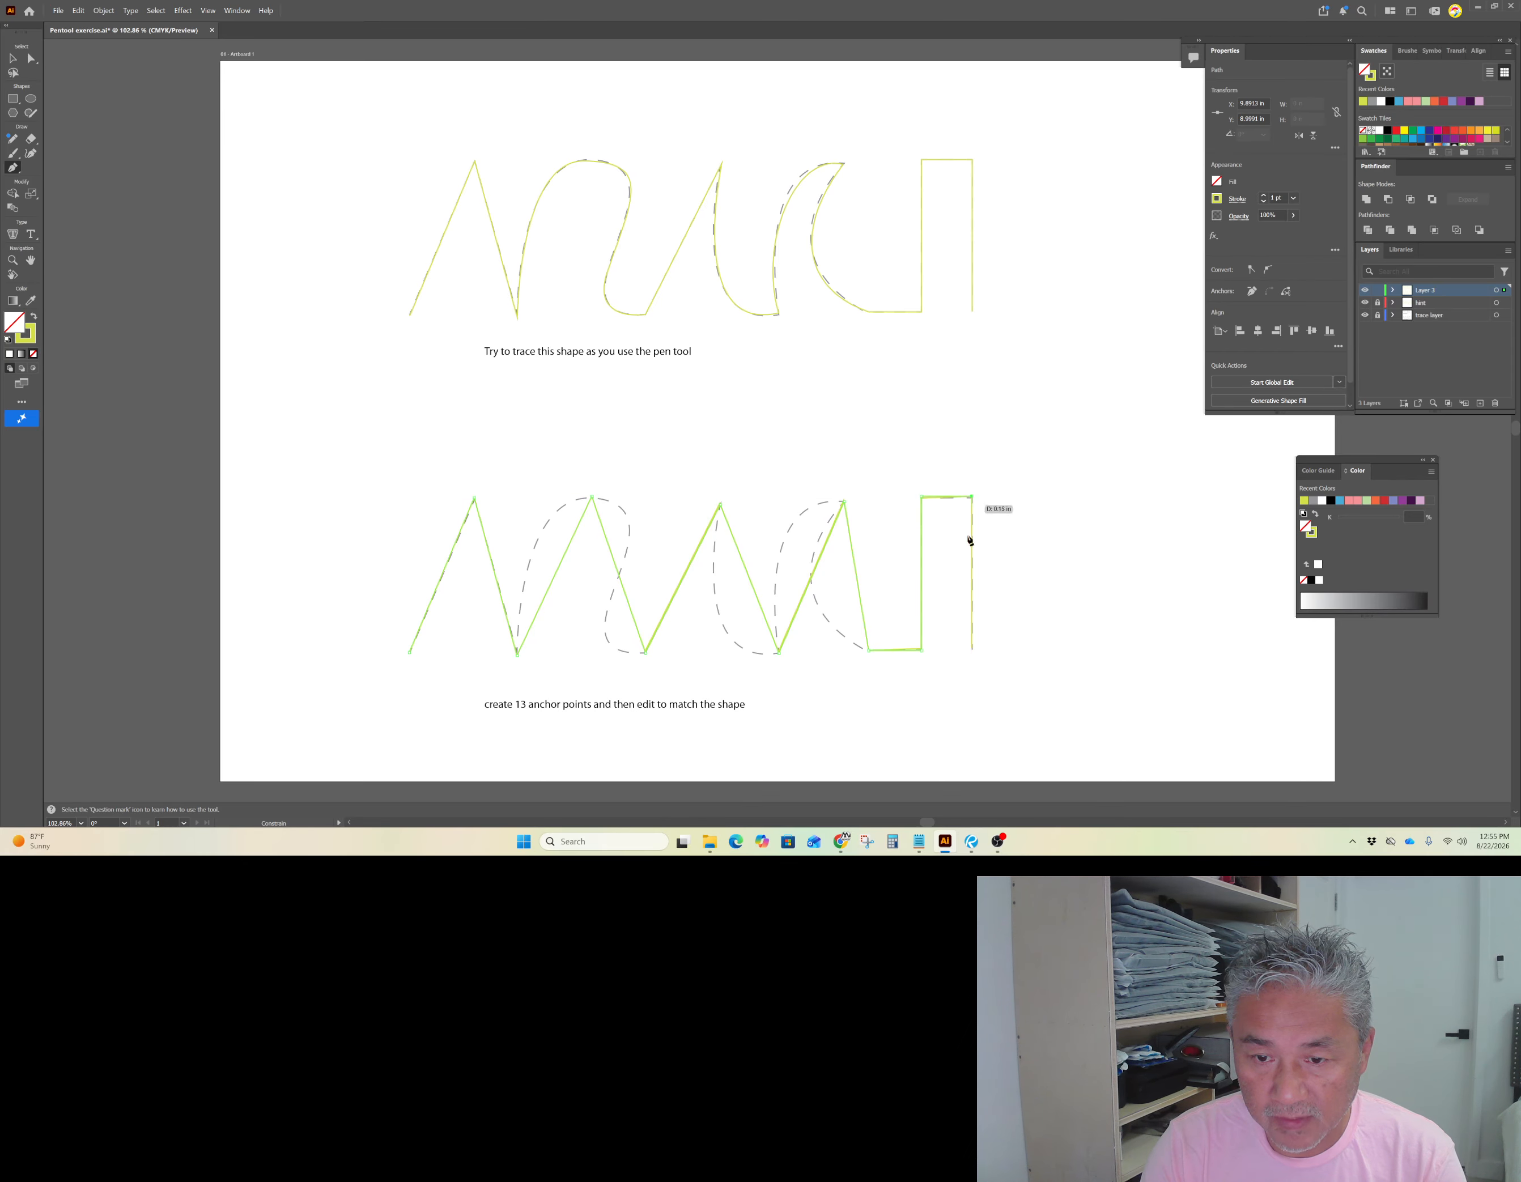
click(973, 649)
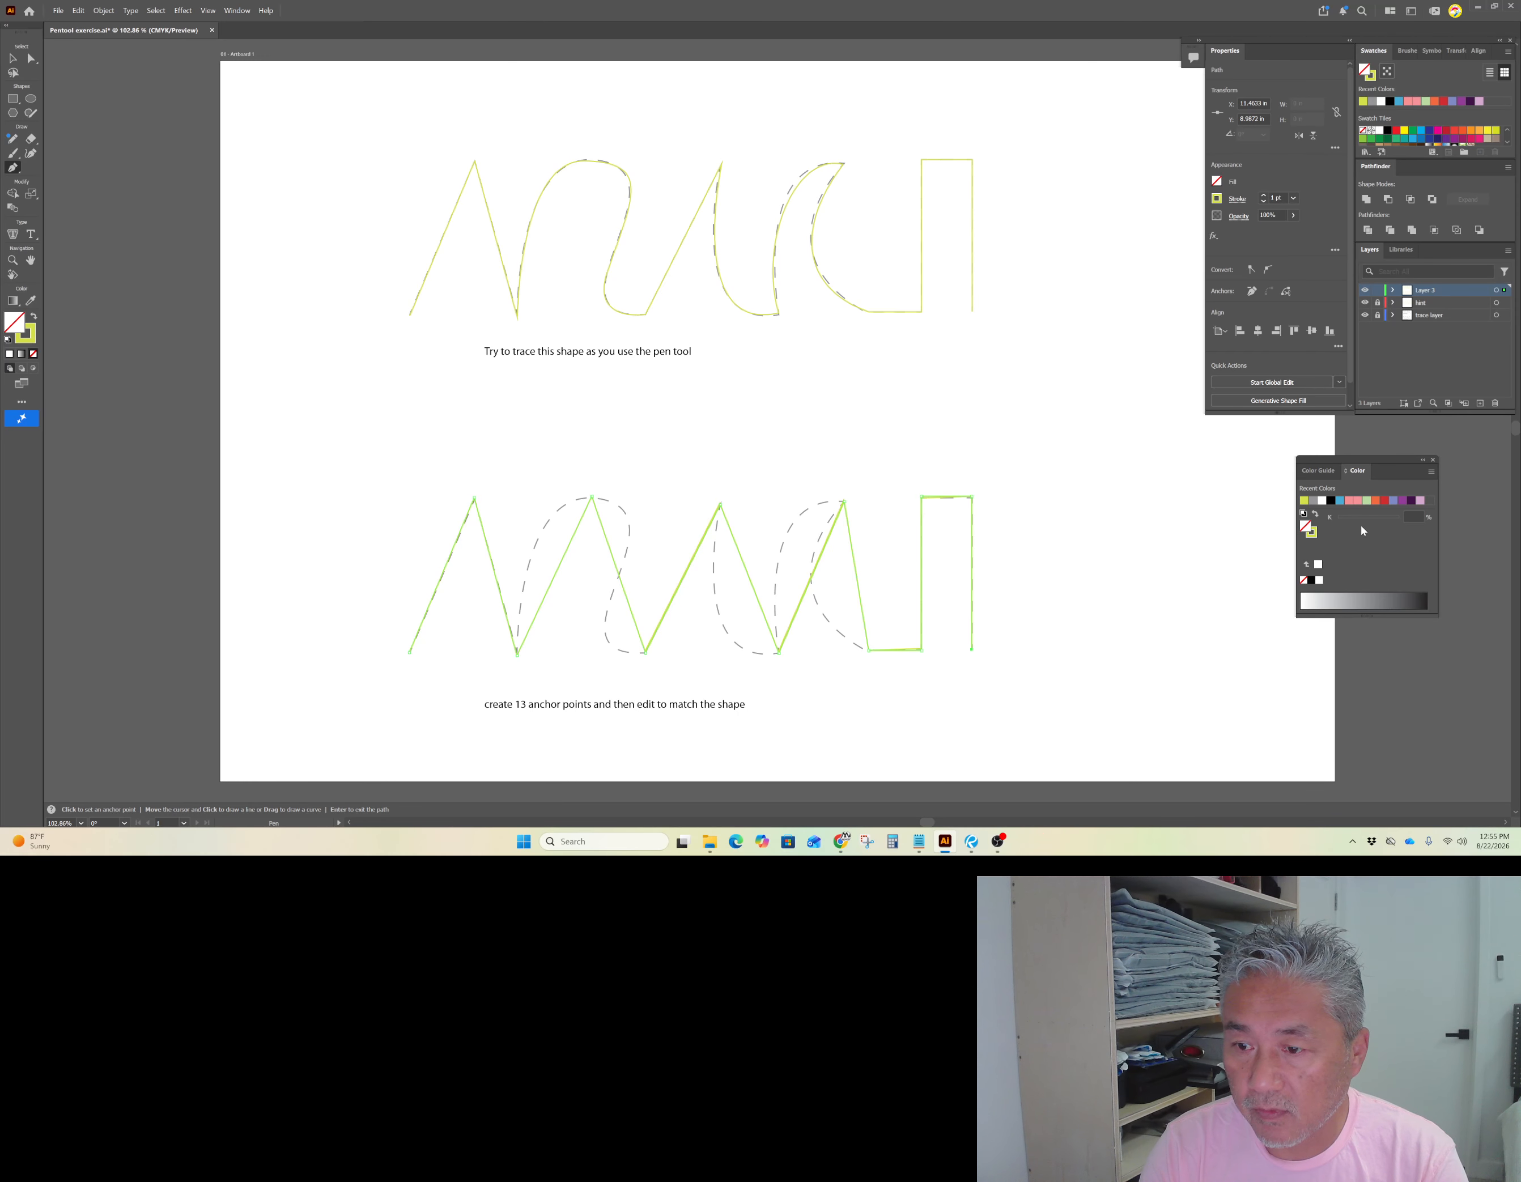
Step: Hide the hint layer, end the path, and undo the last stray click on the shape
click(1364, 303)
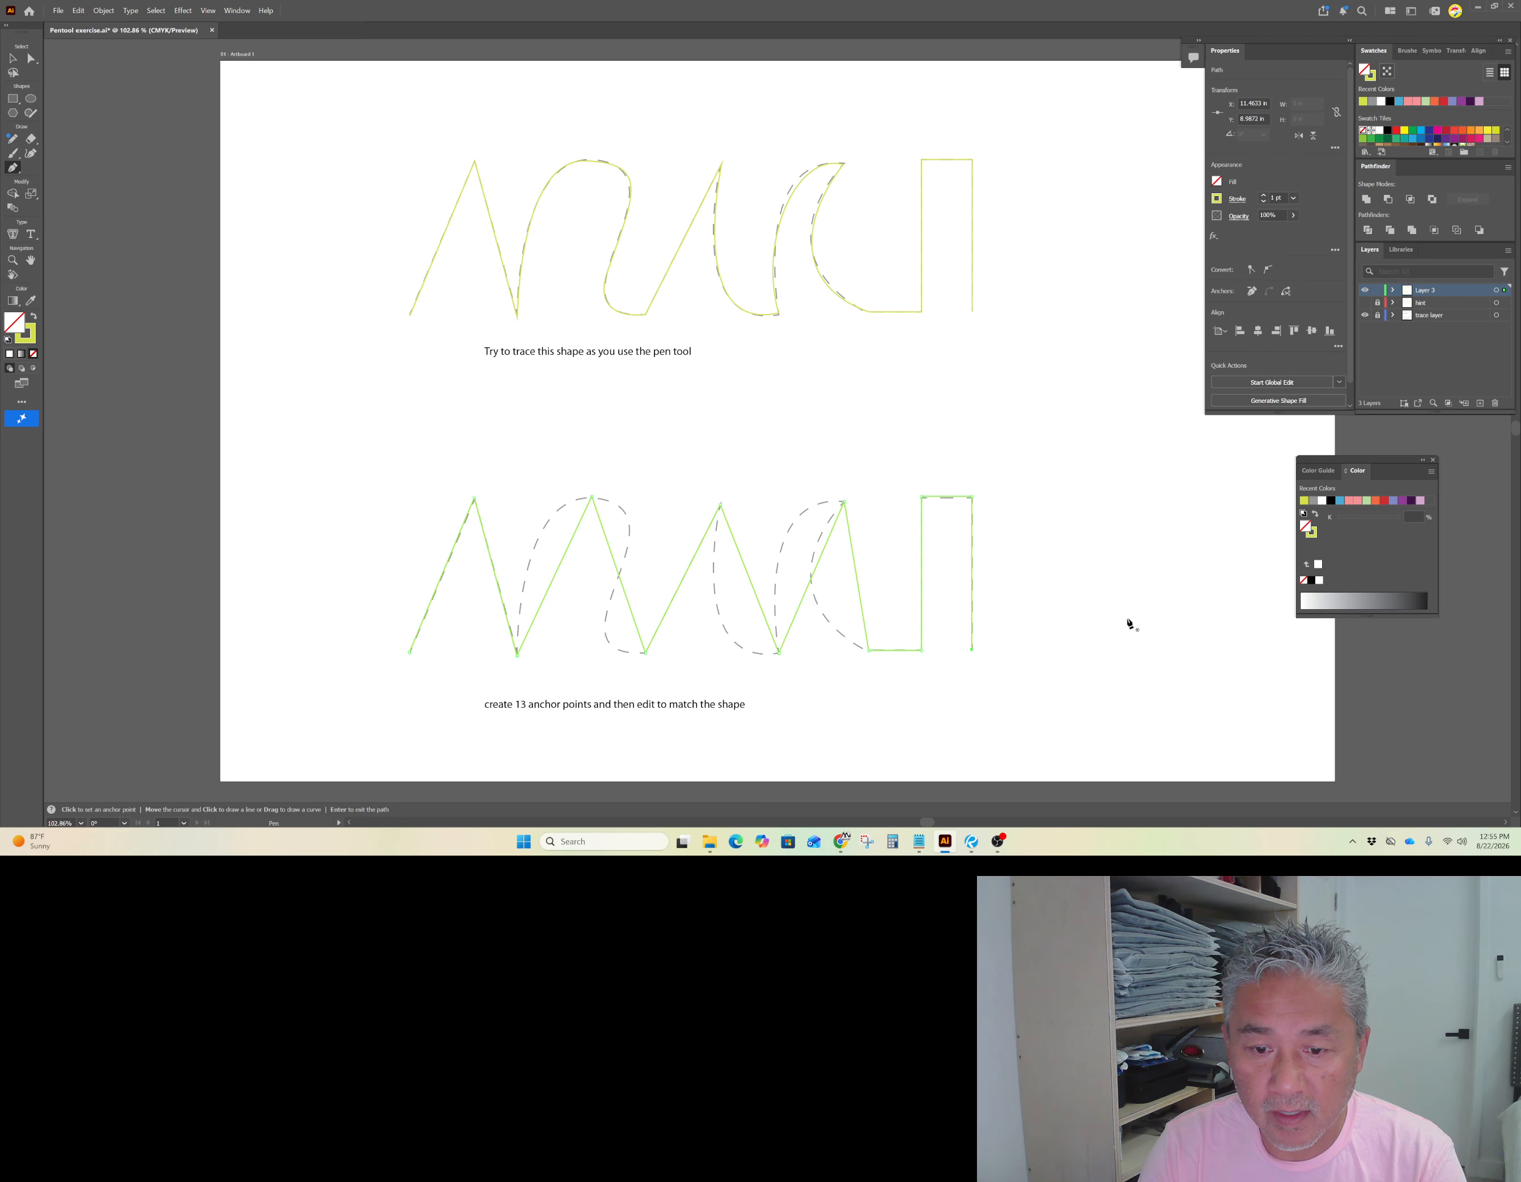
click(1076, 649)
key(Escape)
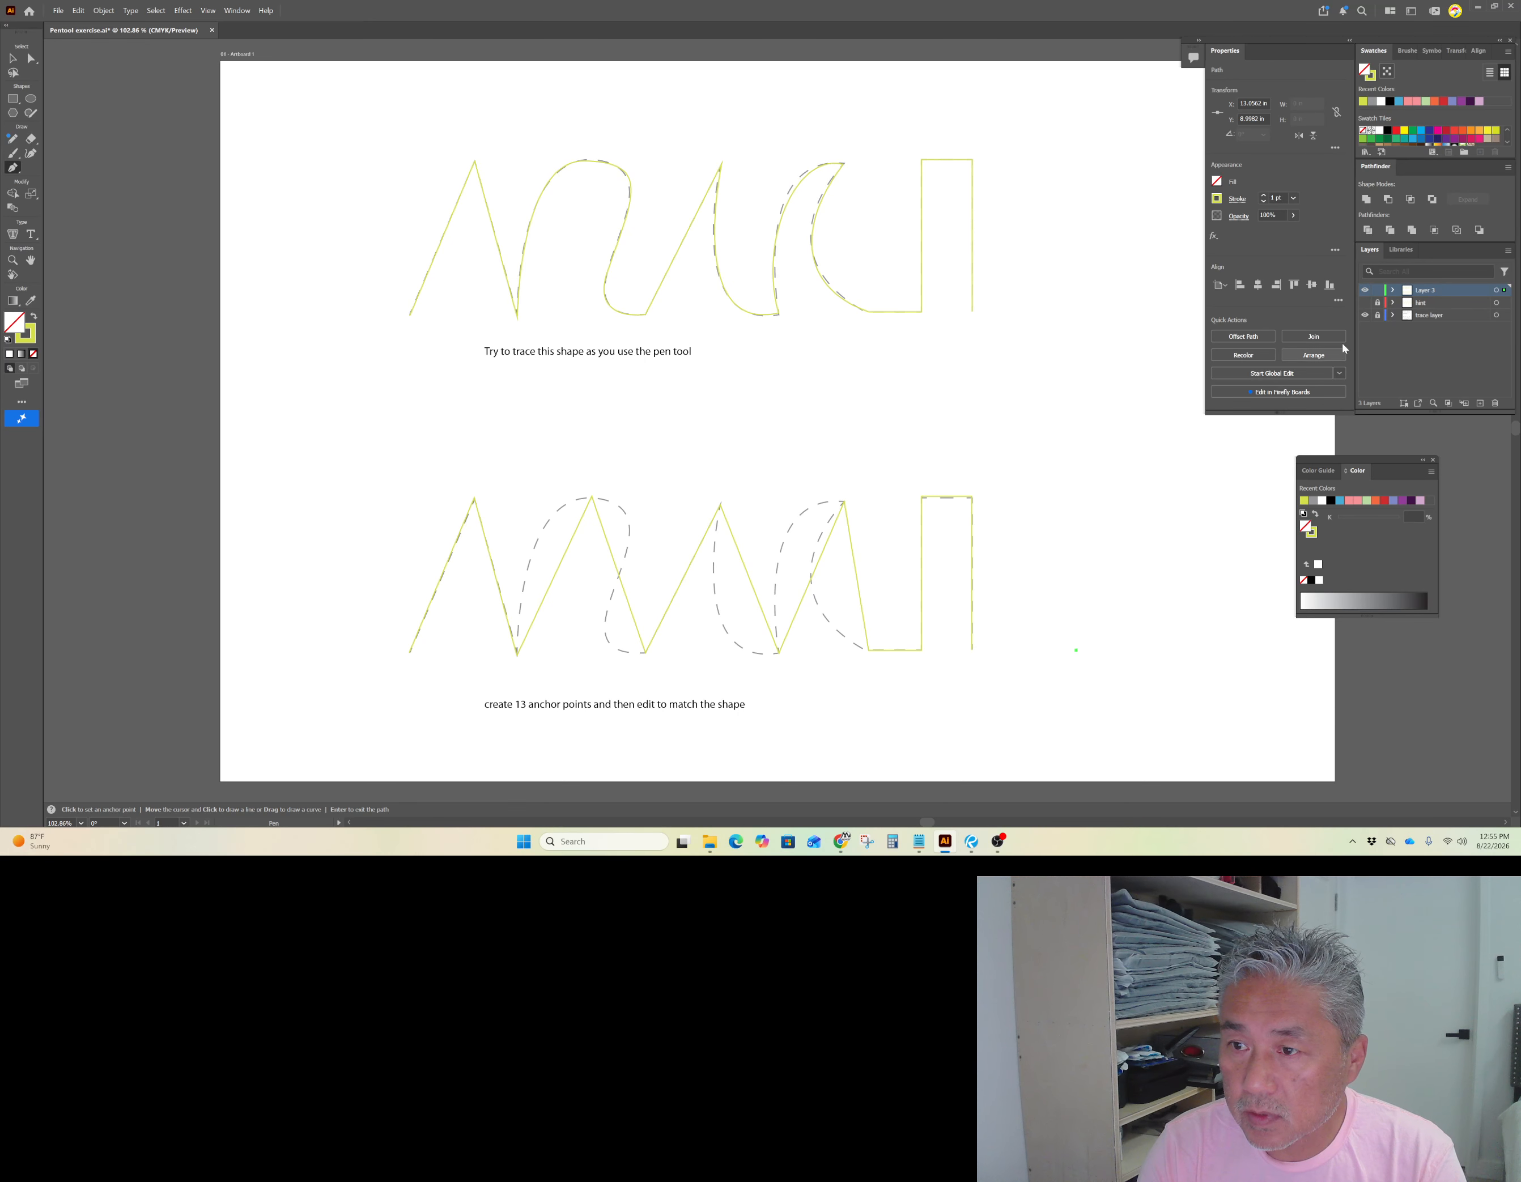
click(500, 595)
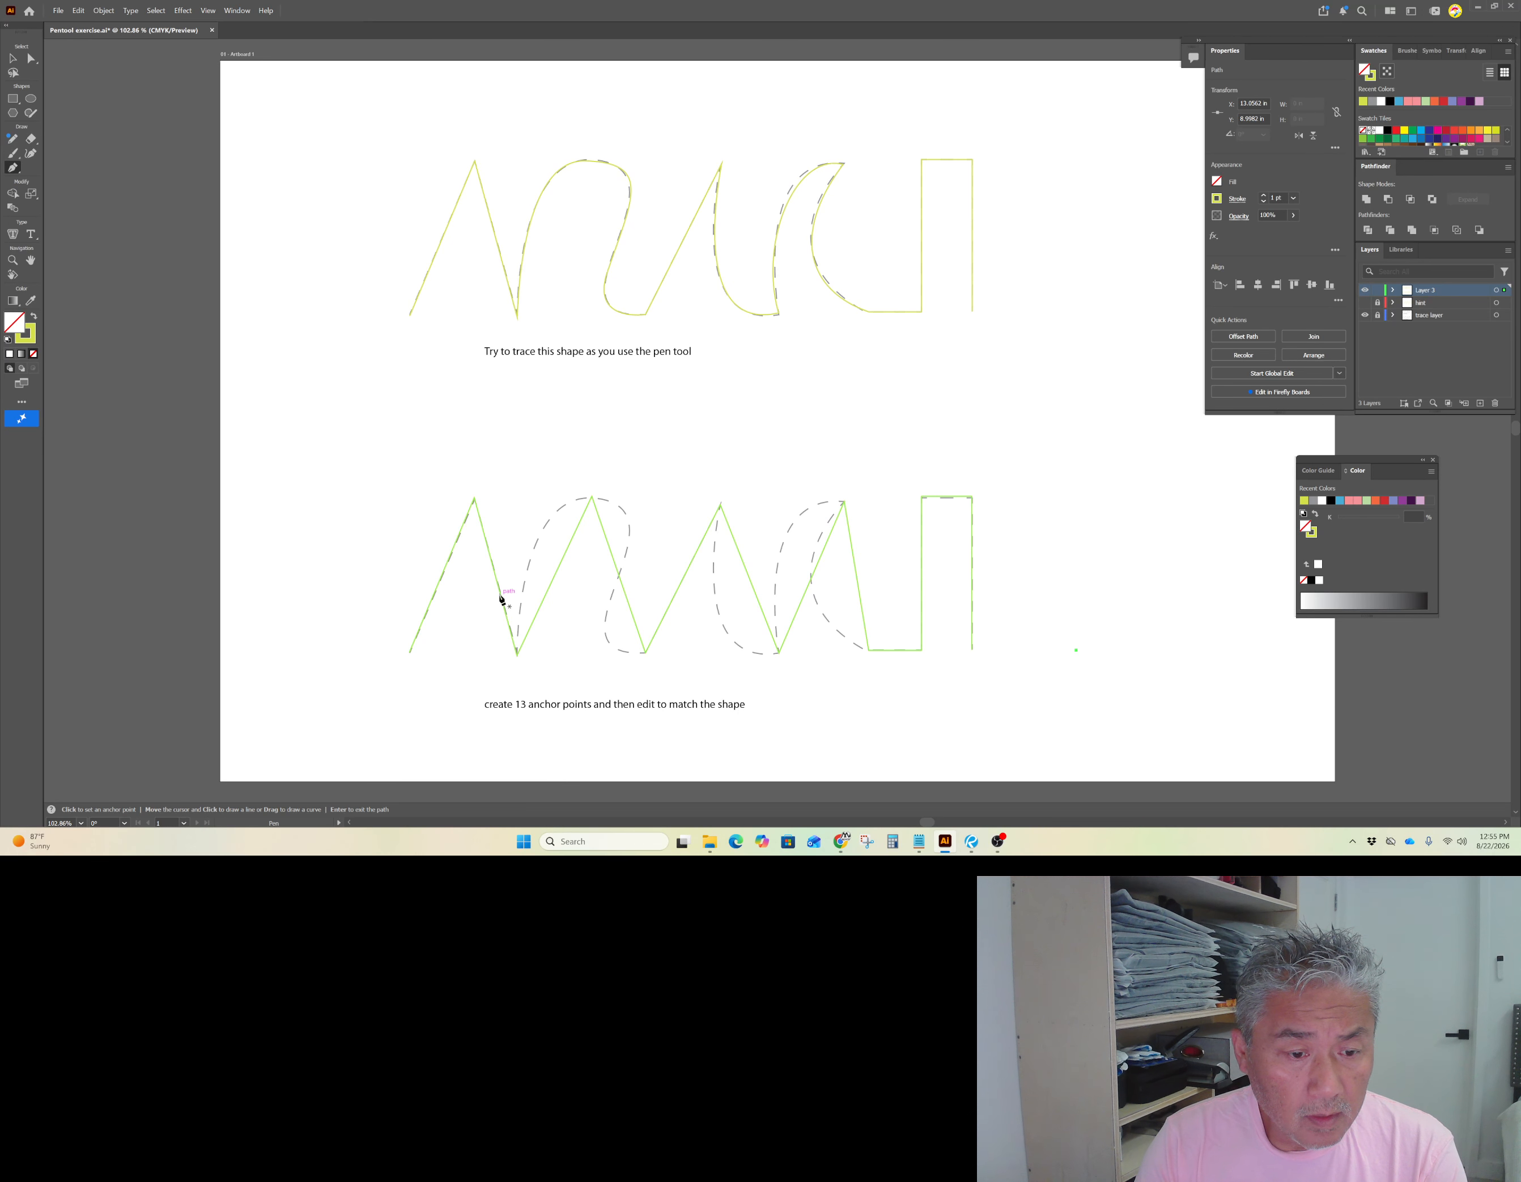
key(ctrl+z)
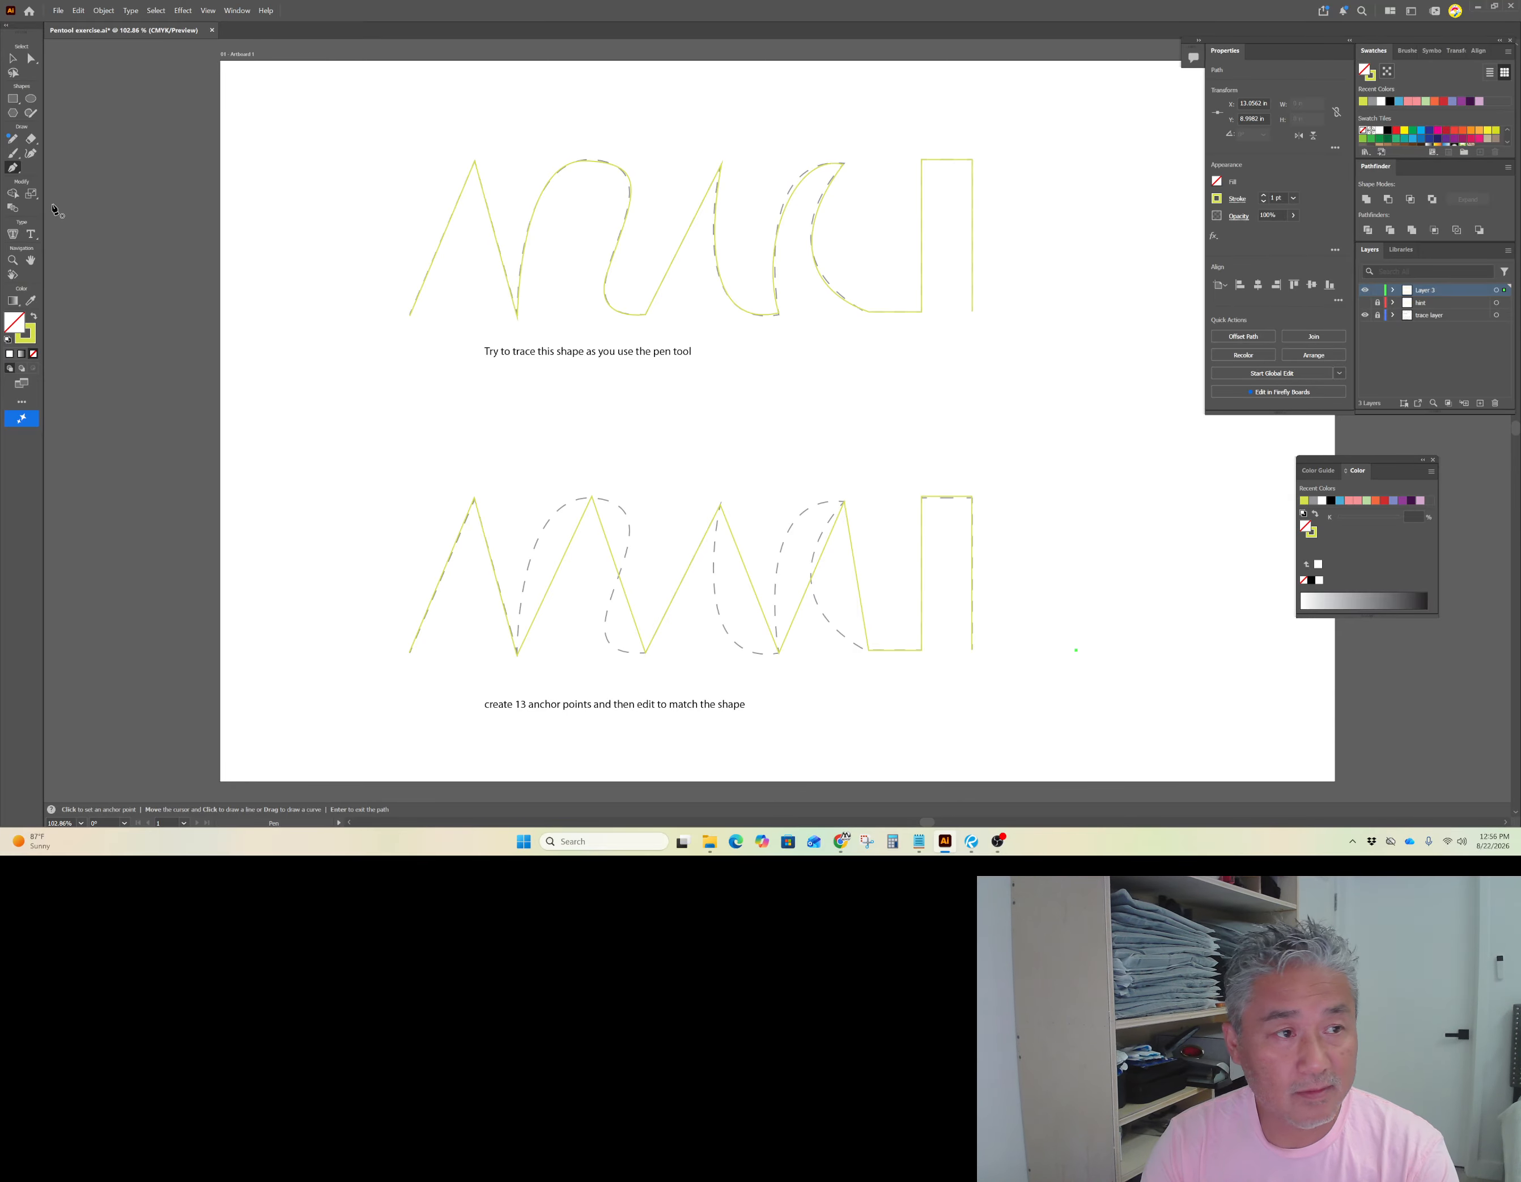
Step: Switch to the Anchor Point tool and convert the first arch's peak anchor into a smooth curve point
click(13, 59)
click(1046, 612)
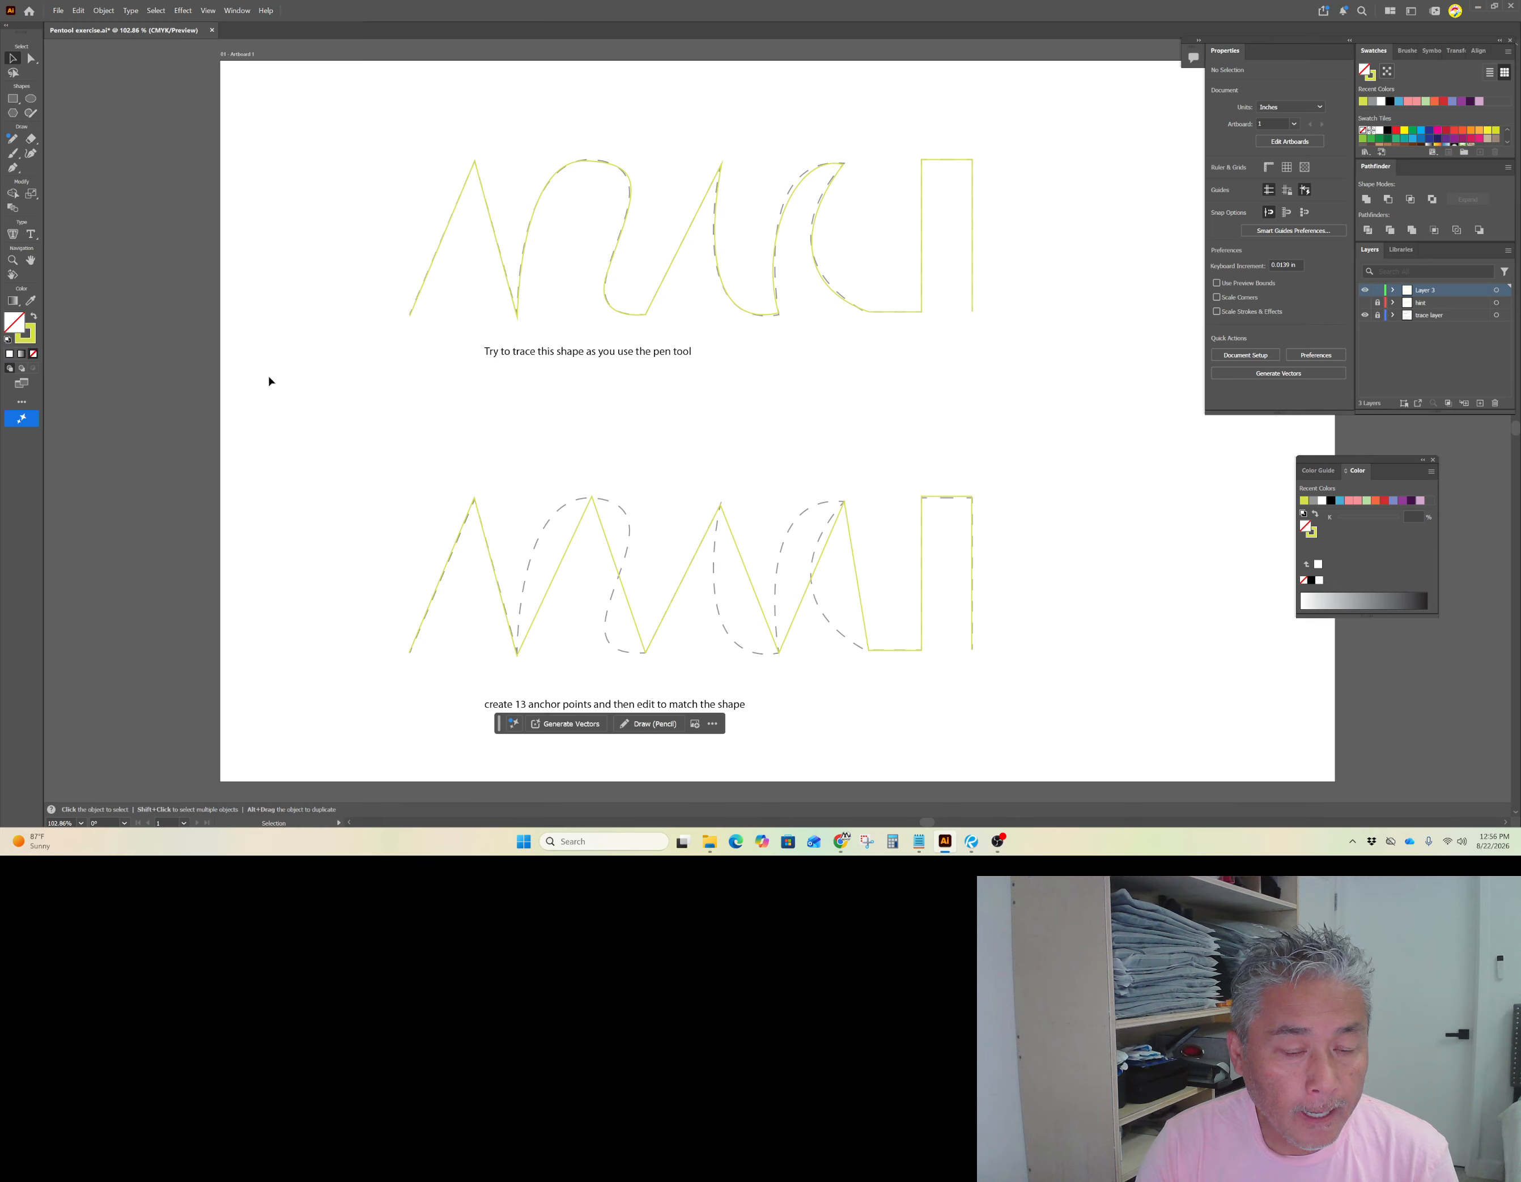
drag(13, 168, 46, 182)
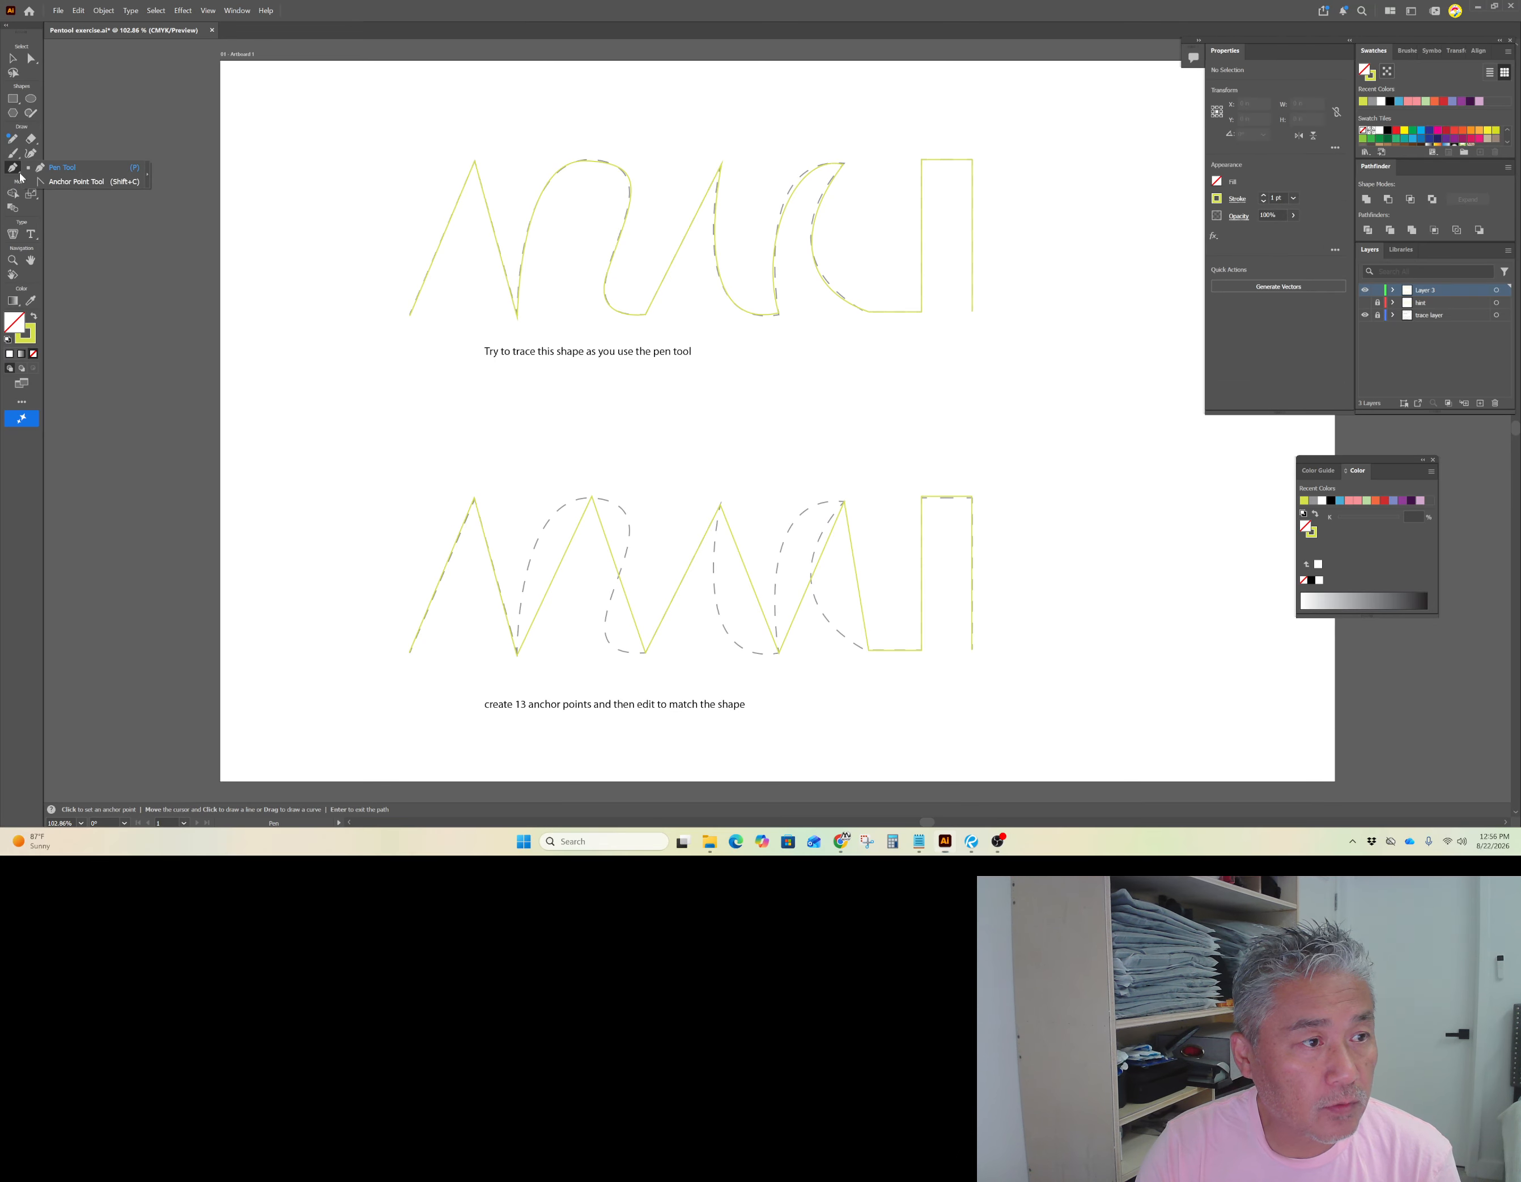
click(46, 182)
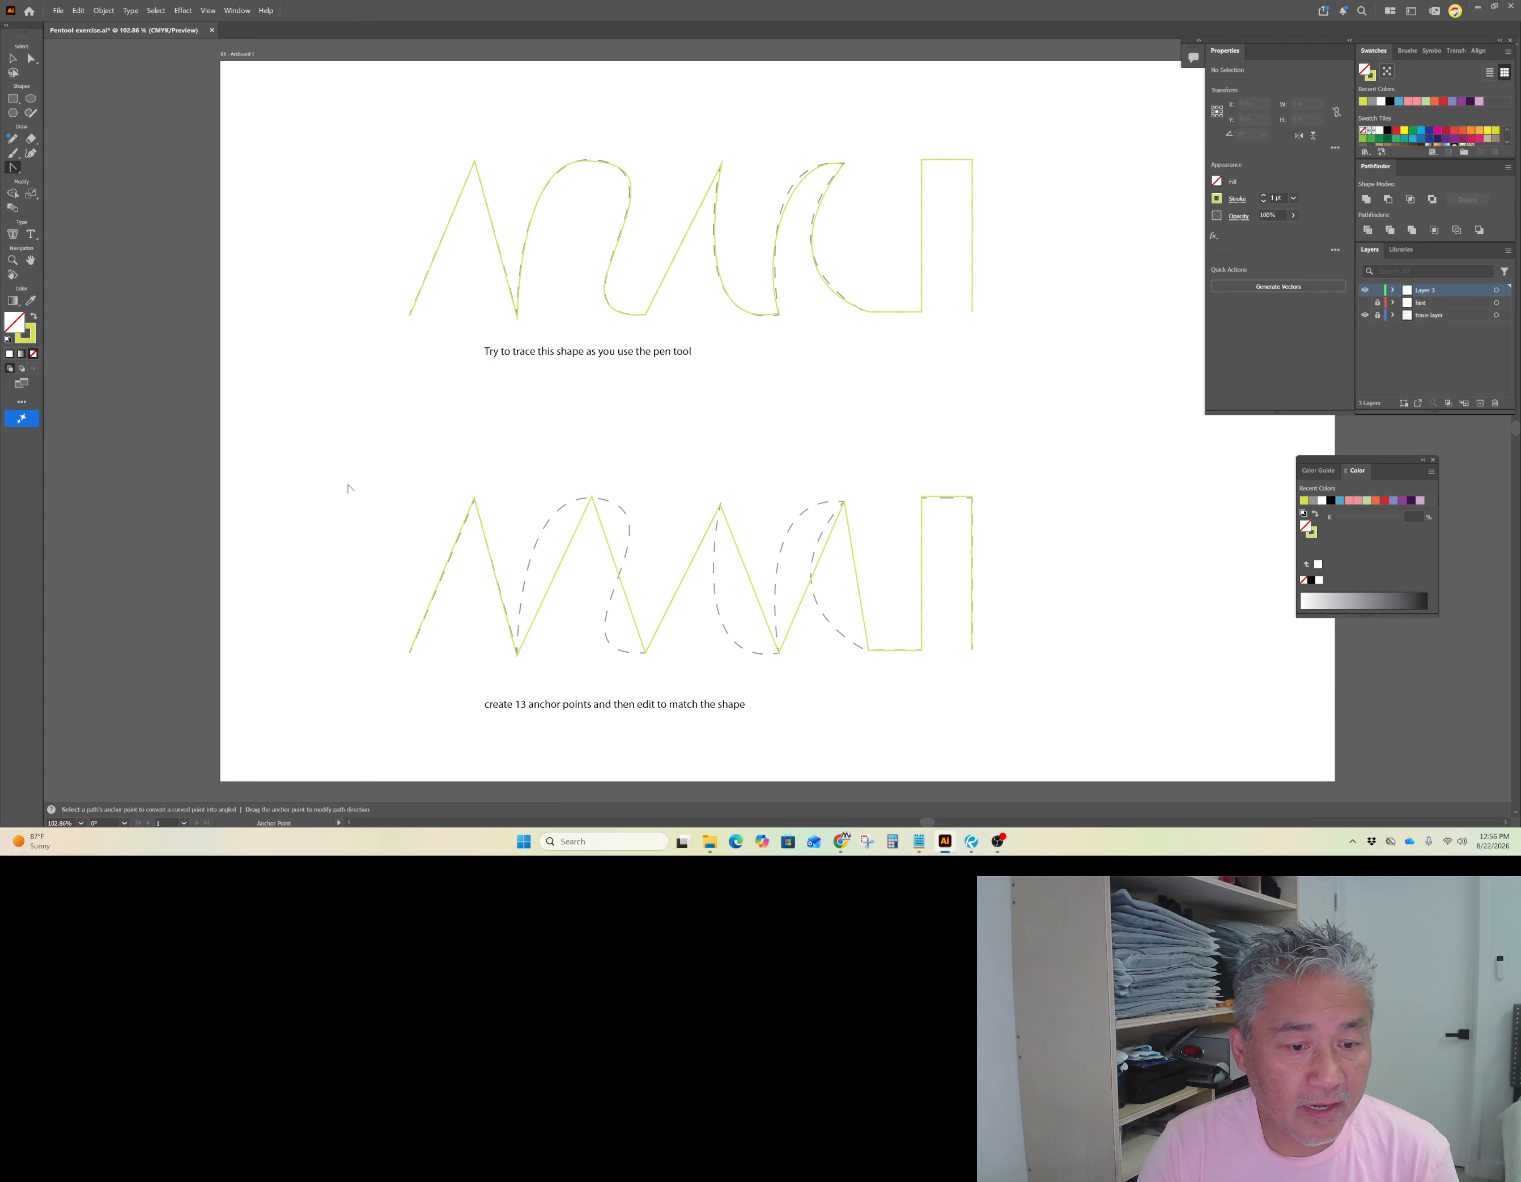
click(569, 558)
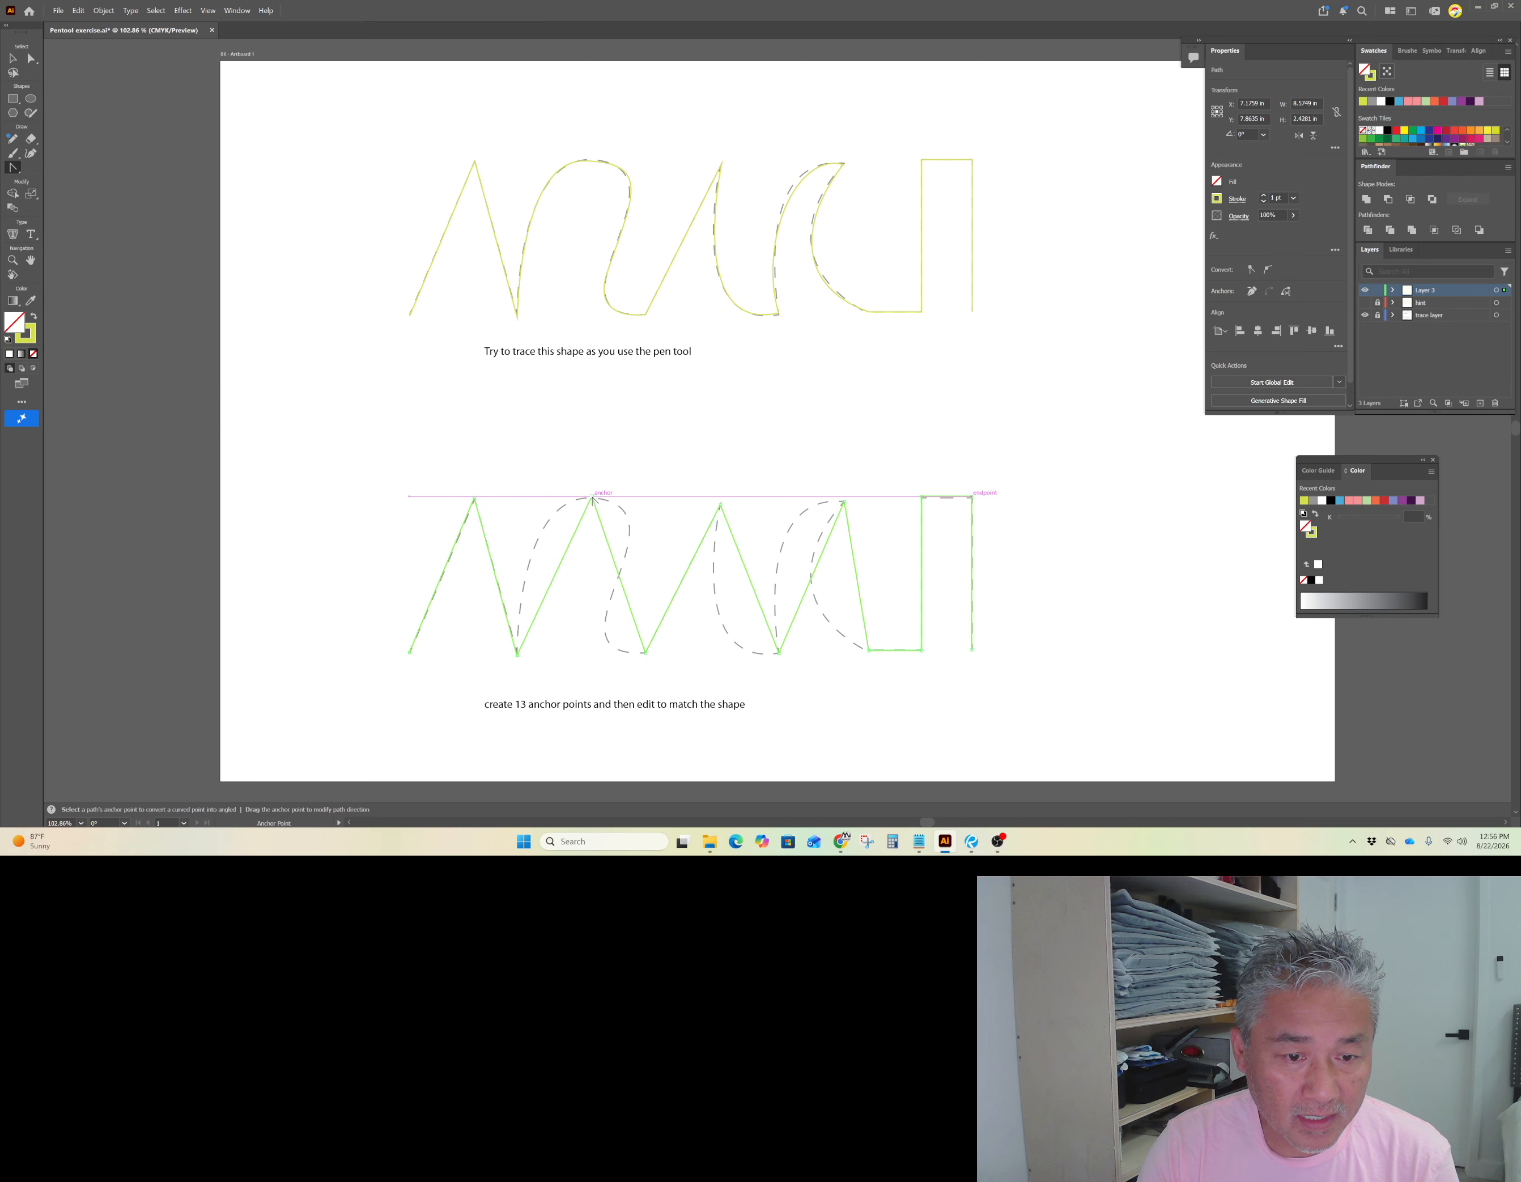
drag(593, 500, 660, 499)
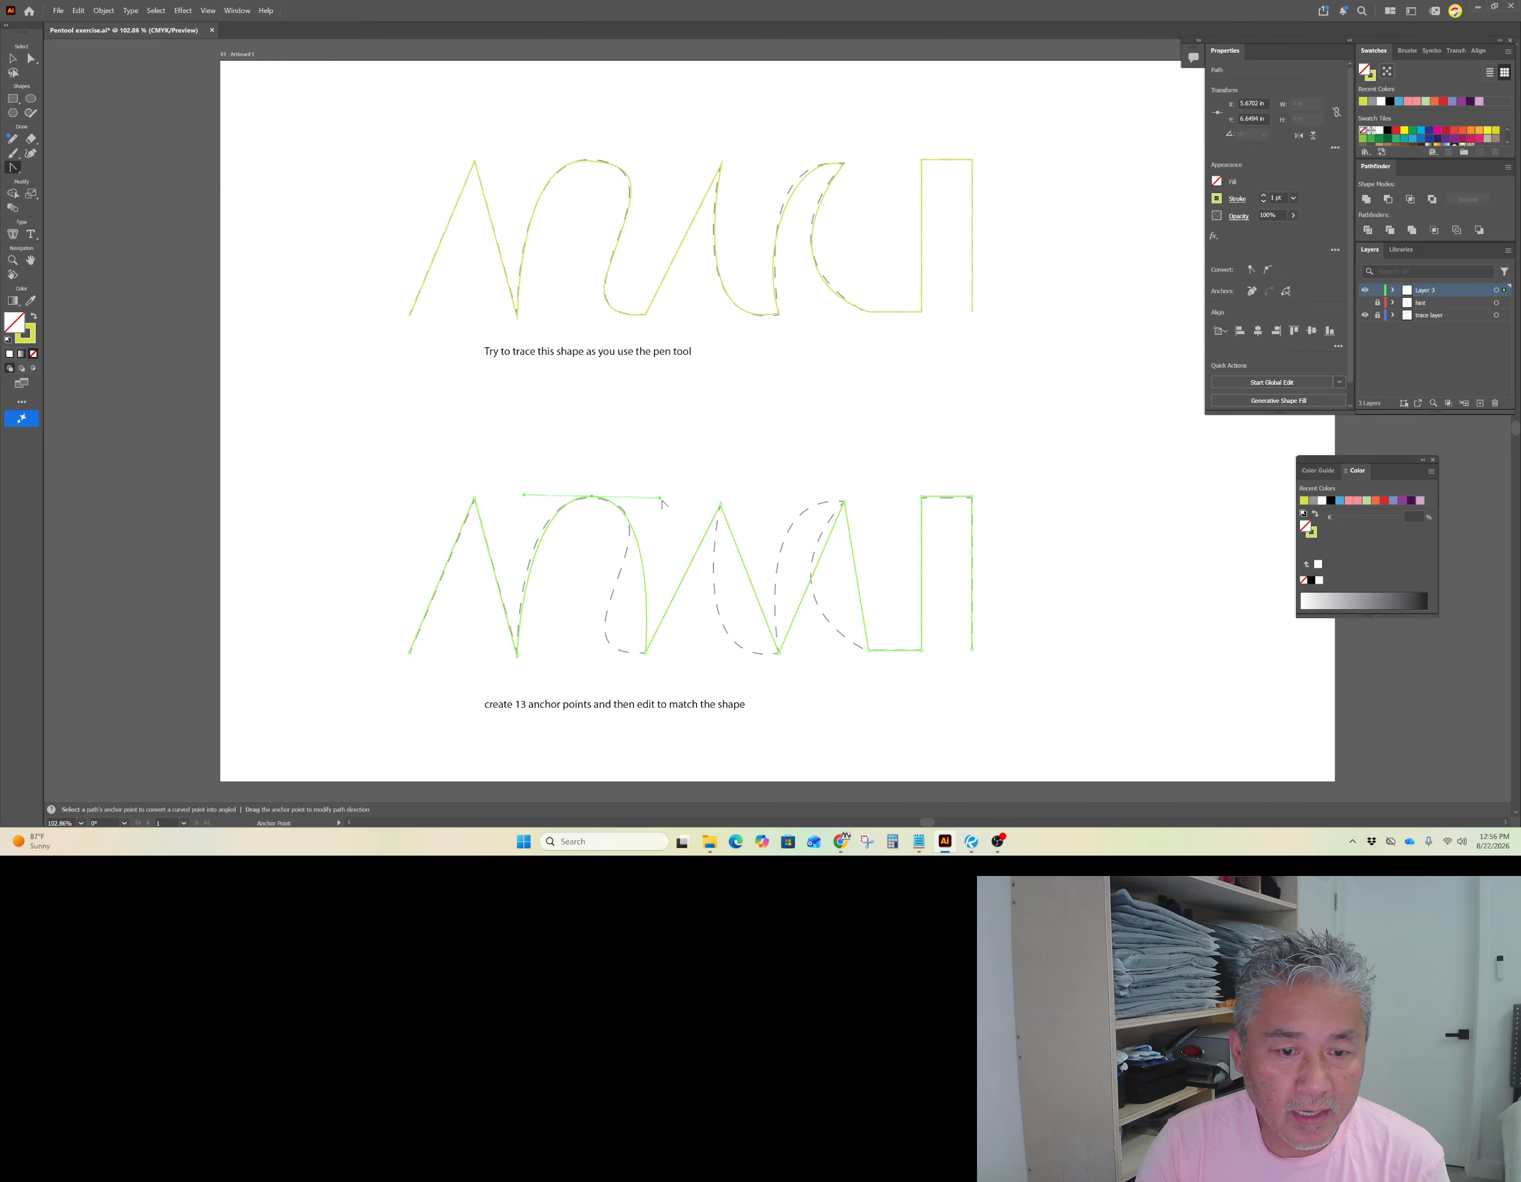
Step: Convert the bowl's bottom anchor into a smooth point and lengthen the arch peak's right direction handle
key(a)
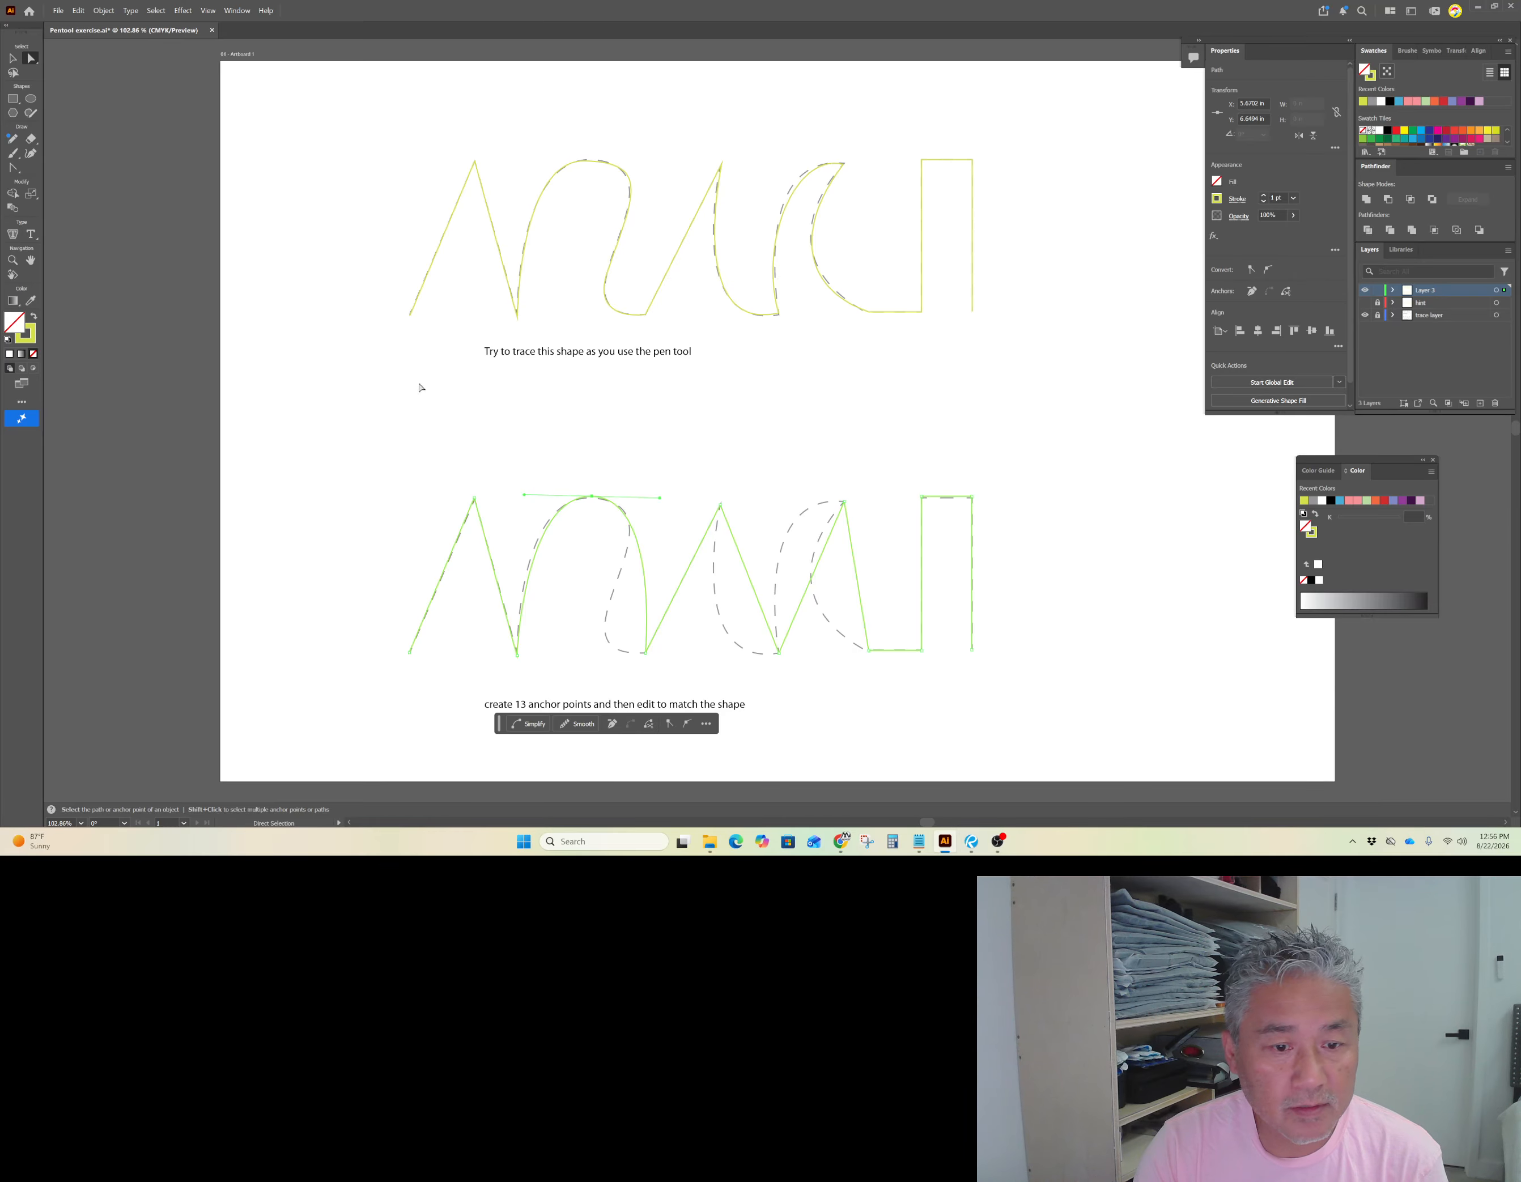
mouse_move(660, 500)
mouse_down()
mouse_move(584, 572)
mouse_move(645, 533)
mouse_move(662, 501)
mouse_up()
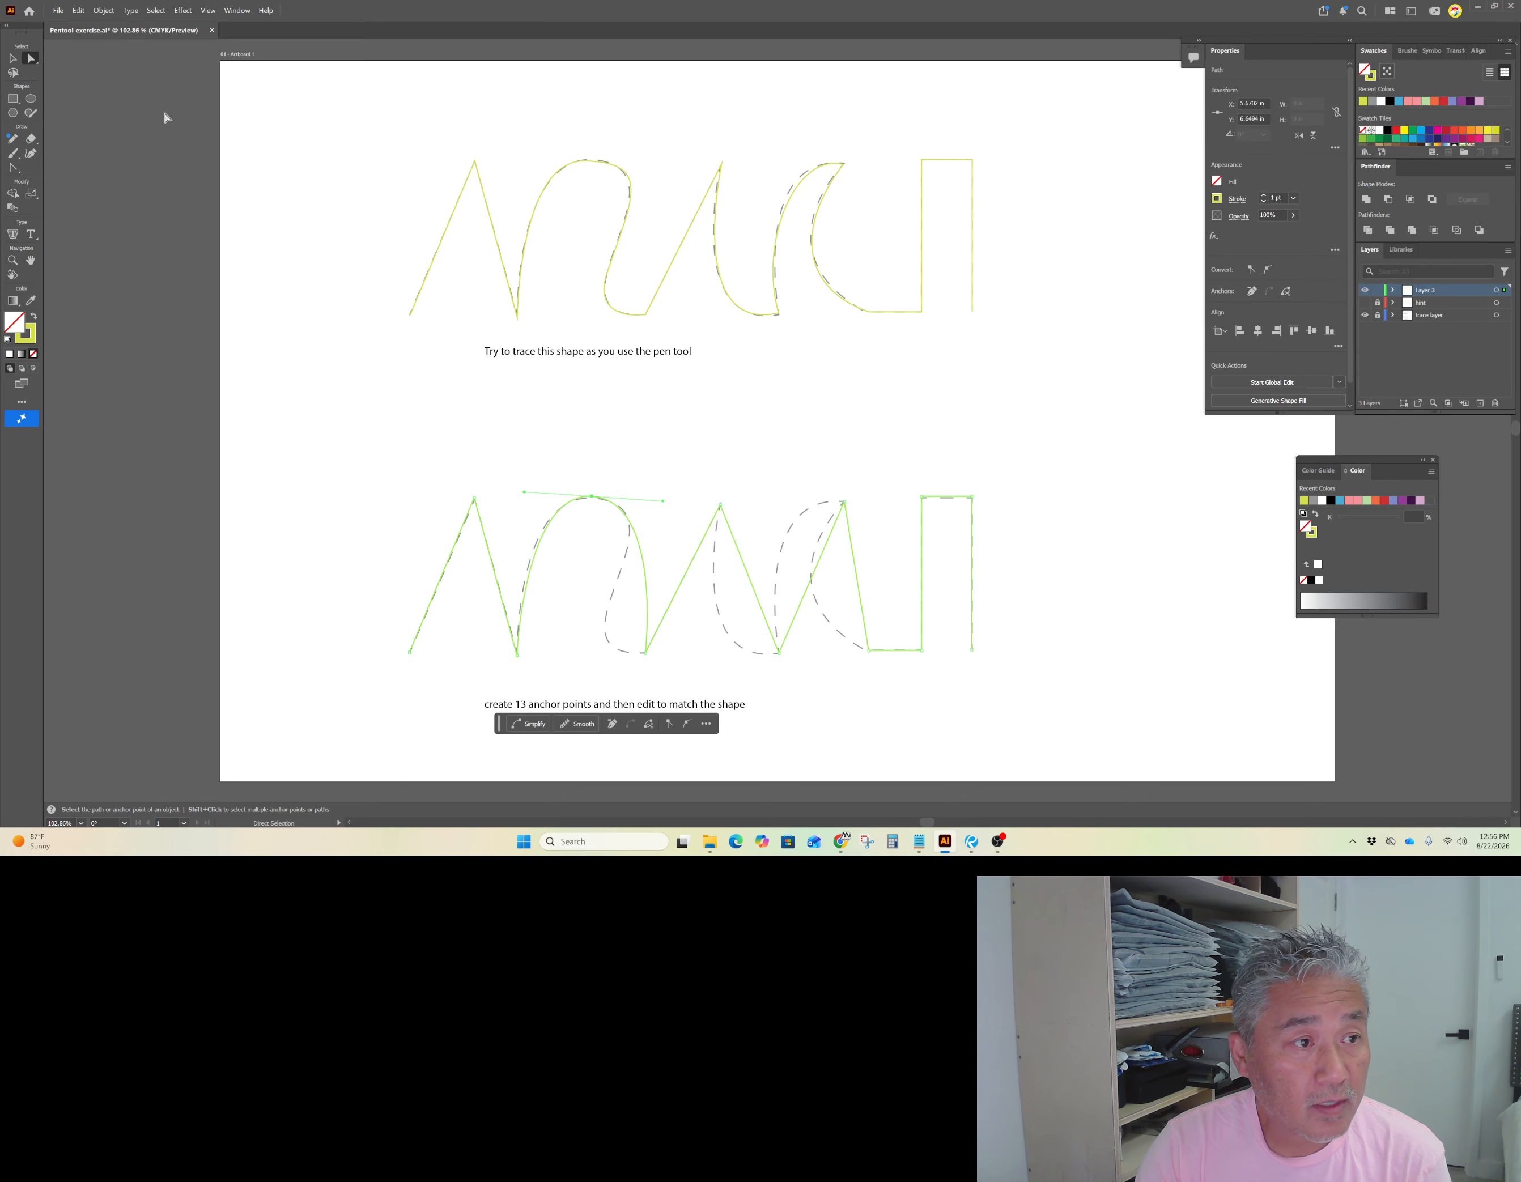
key(shift+c)
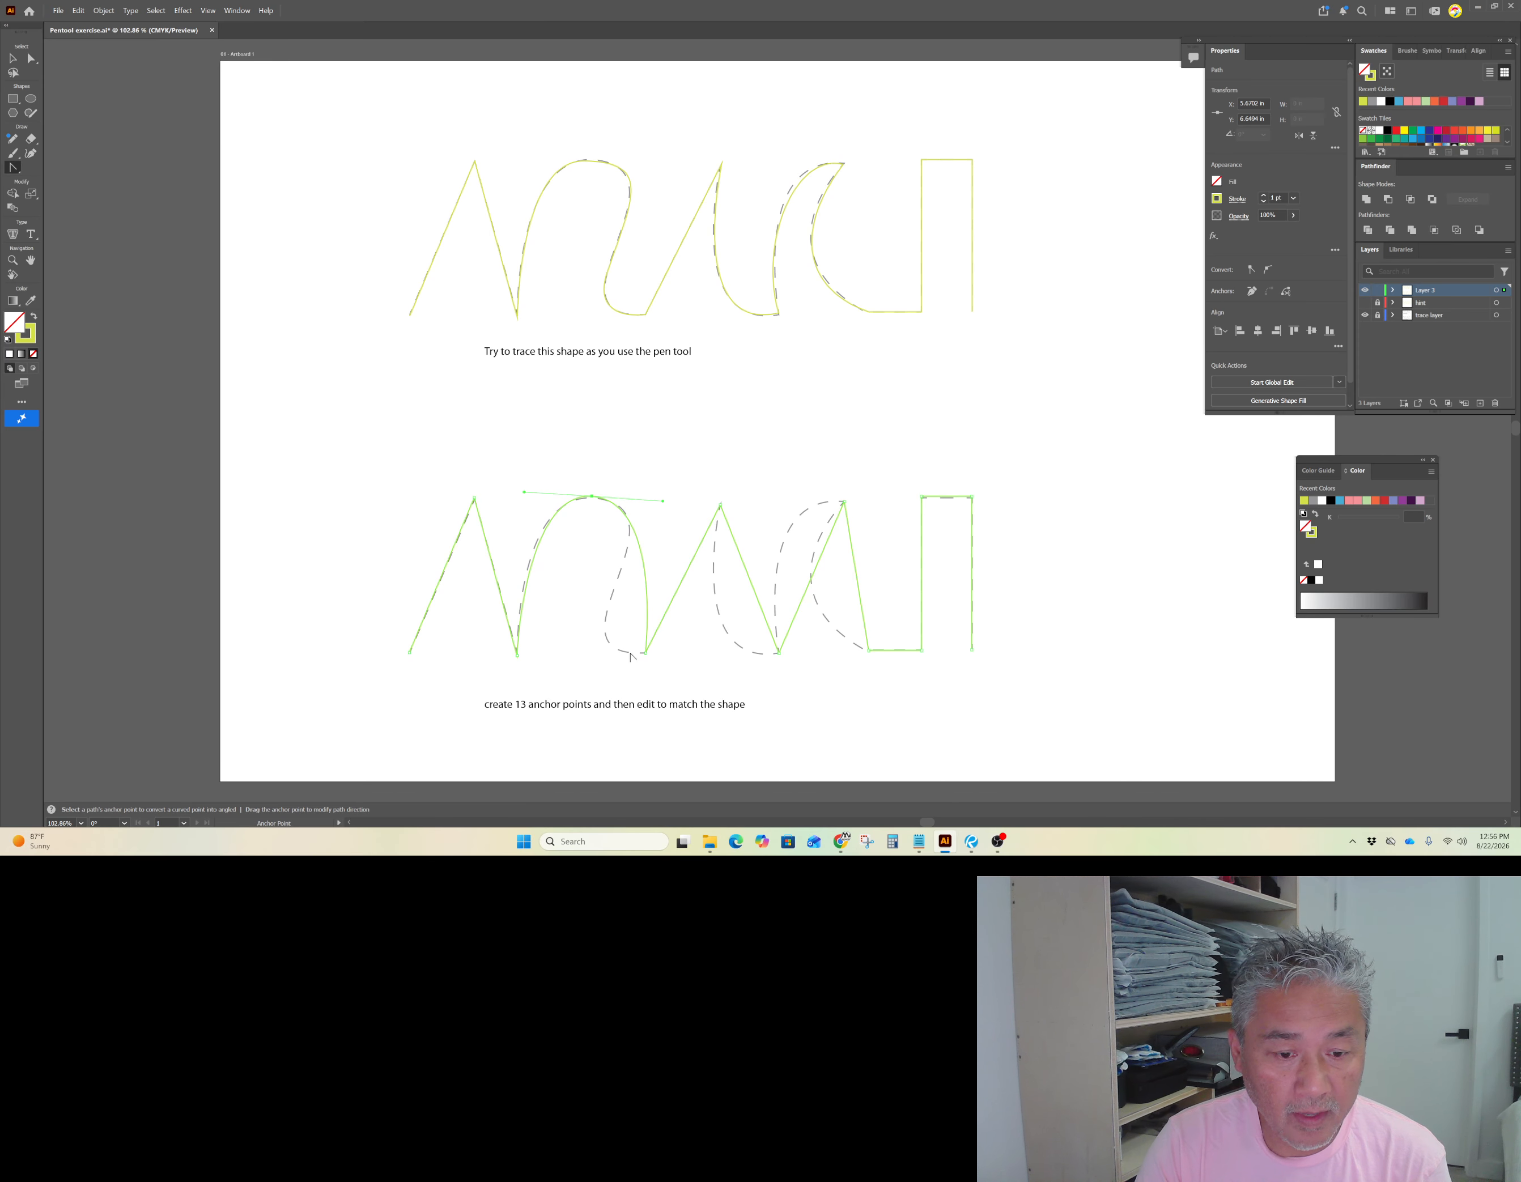
drag(647, 655, 745, 649)
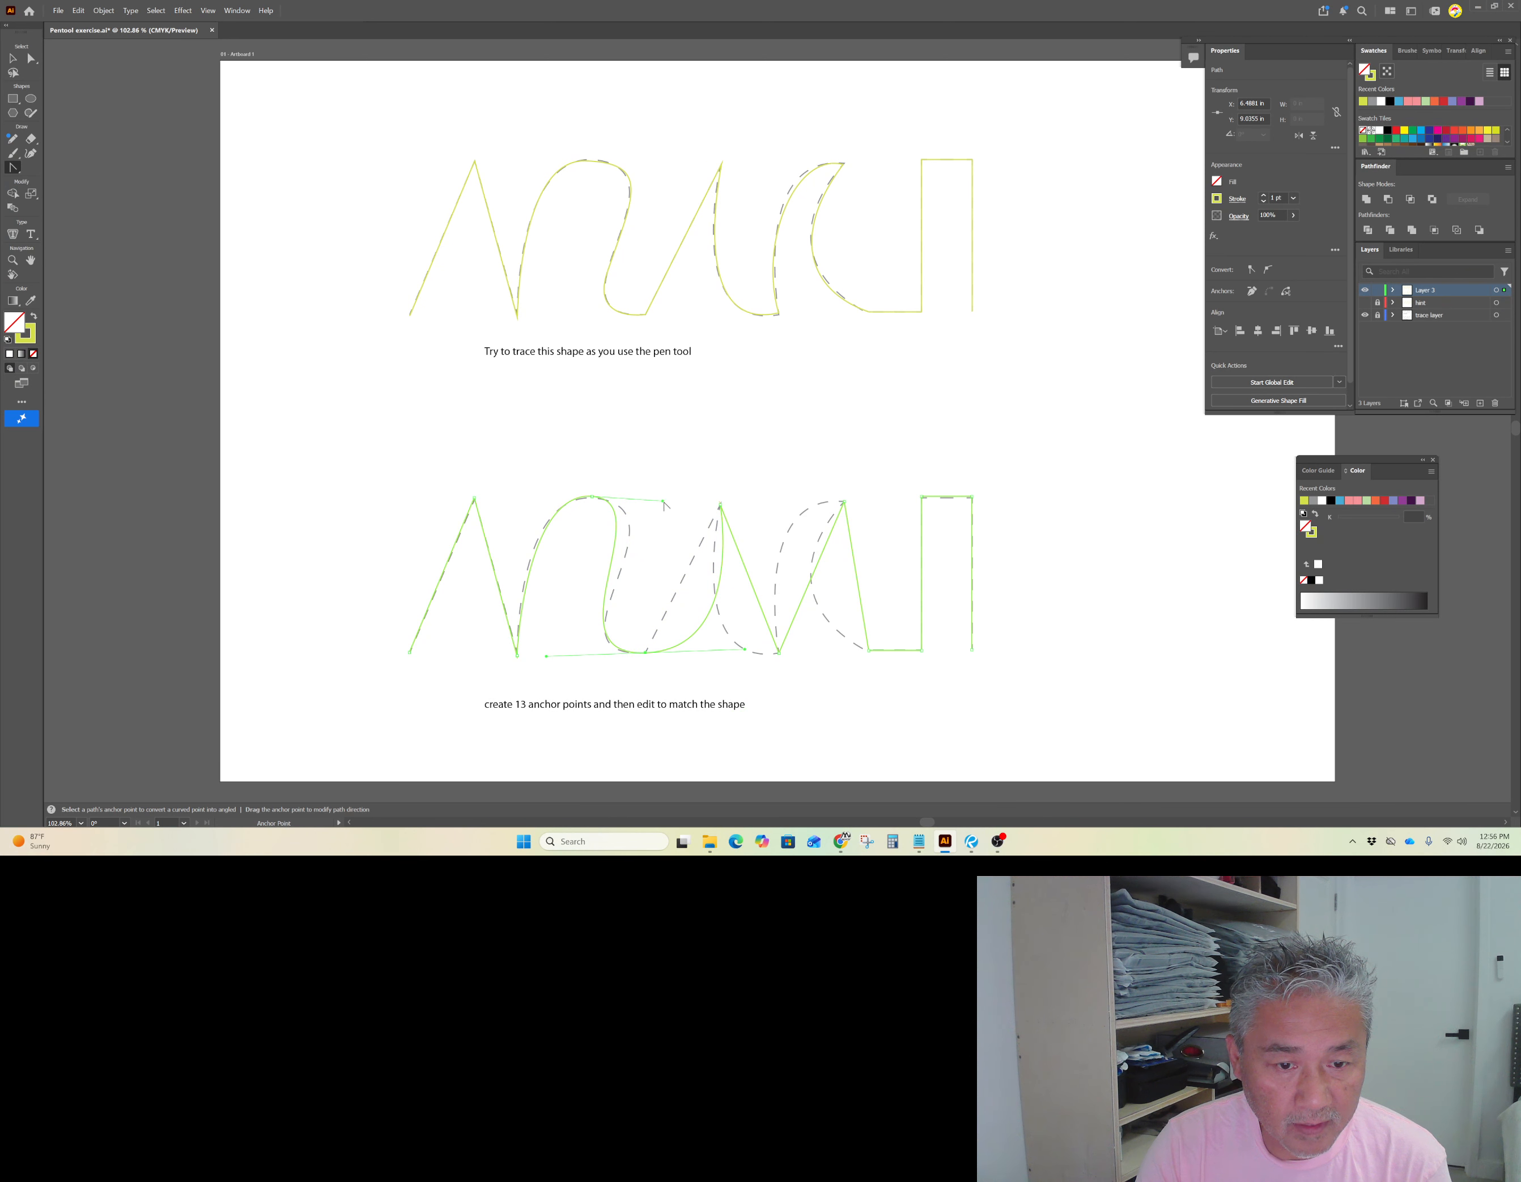
drag(664, 504, 691, 506)
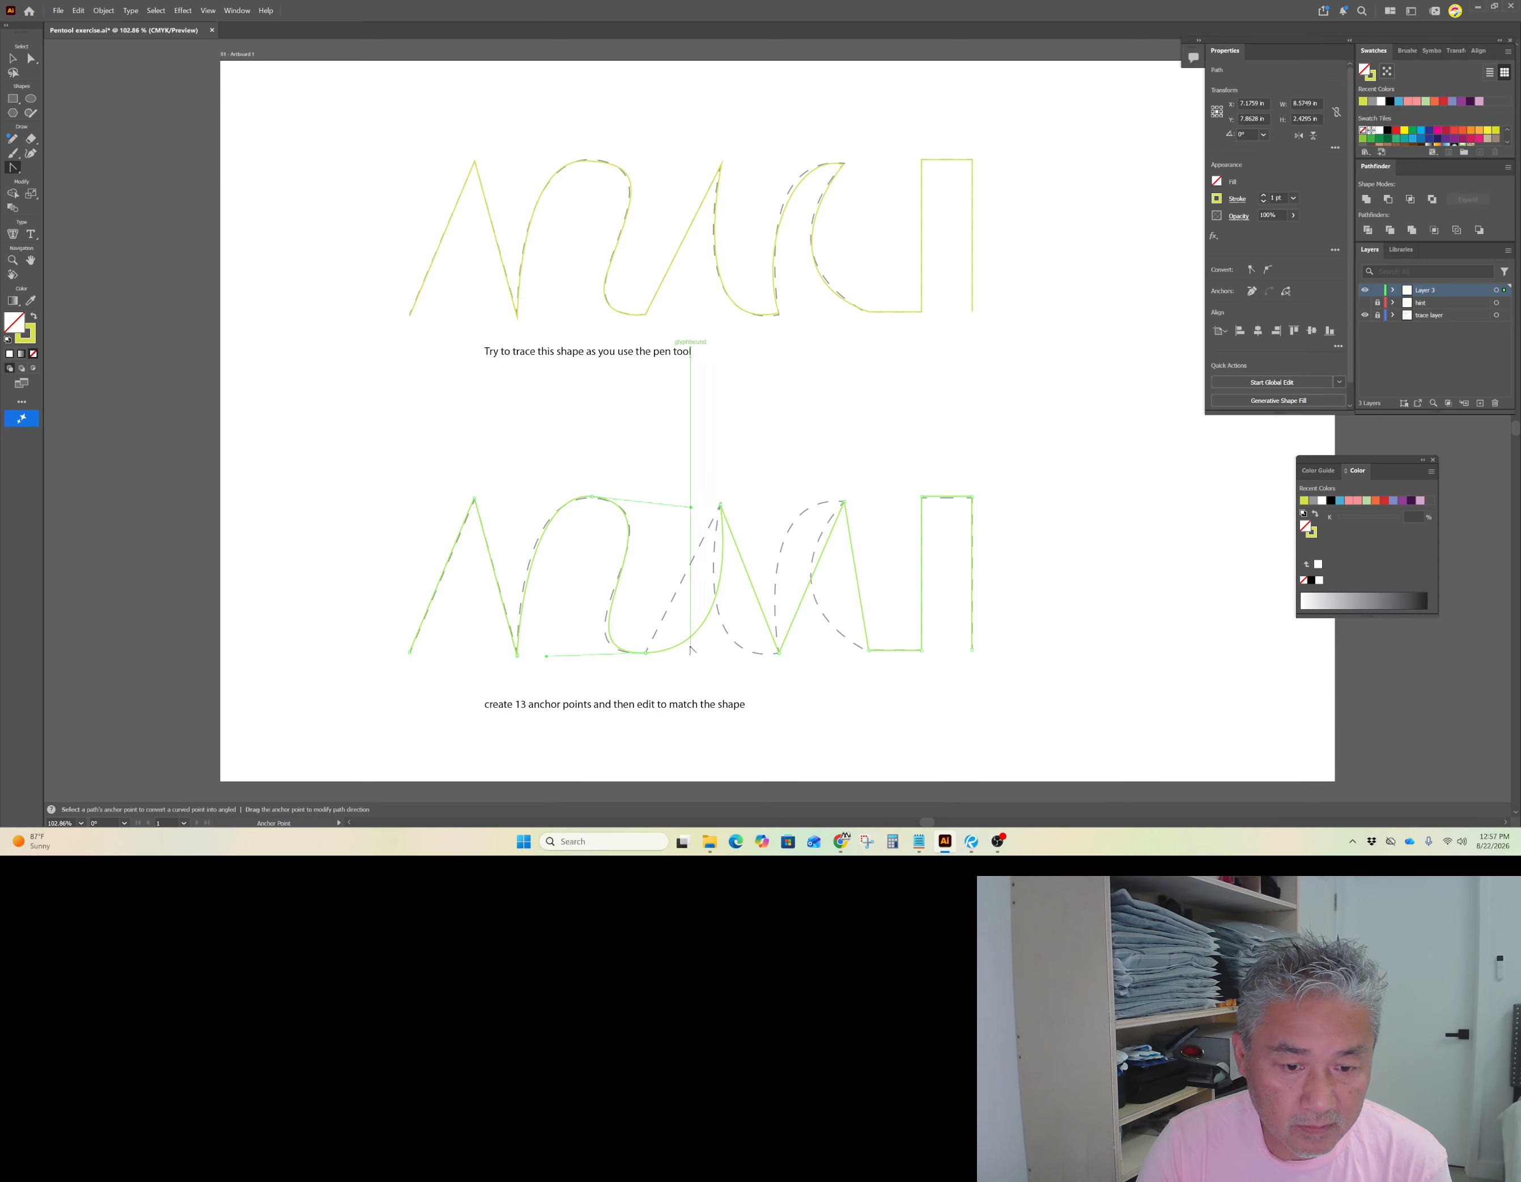
Step: Reselect the path and reshape the segment from the bowl's bottom up to the next peak by adjusting its direction handles
click(36, 61)
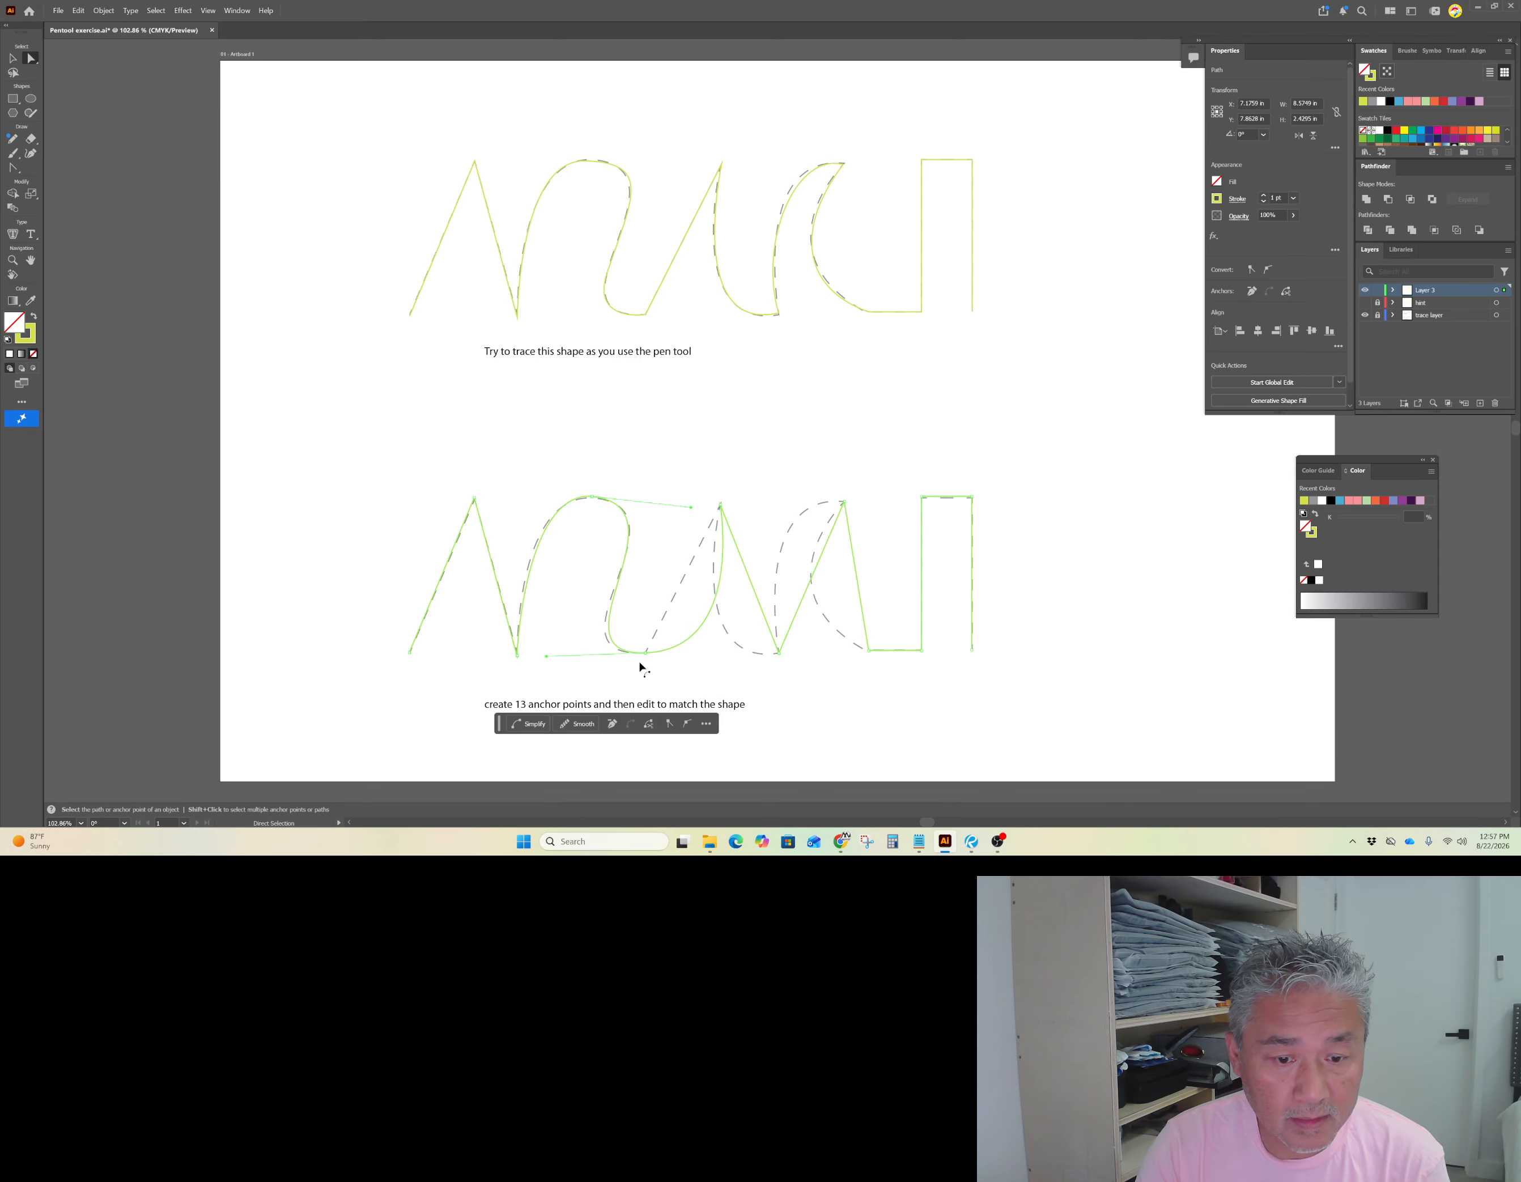
click(706, 668)
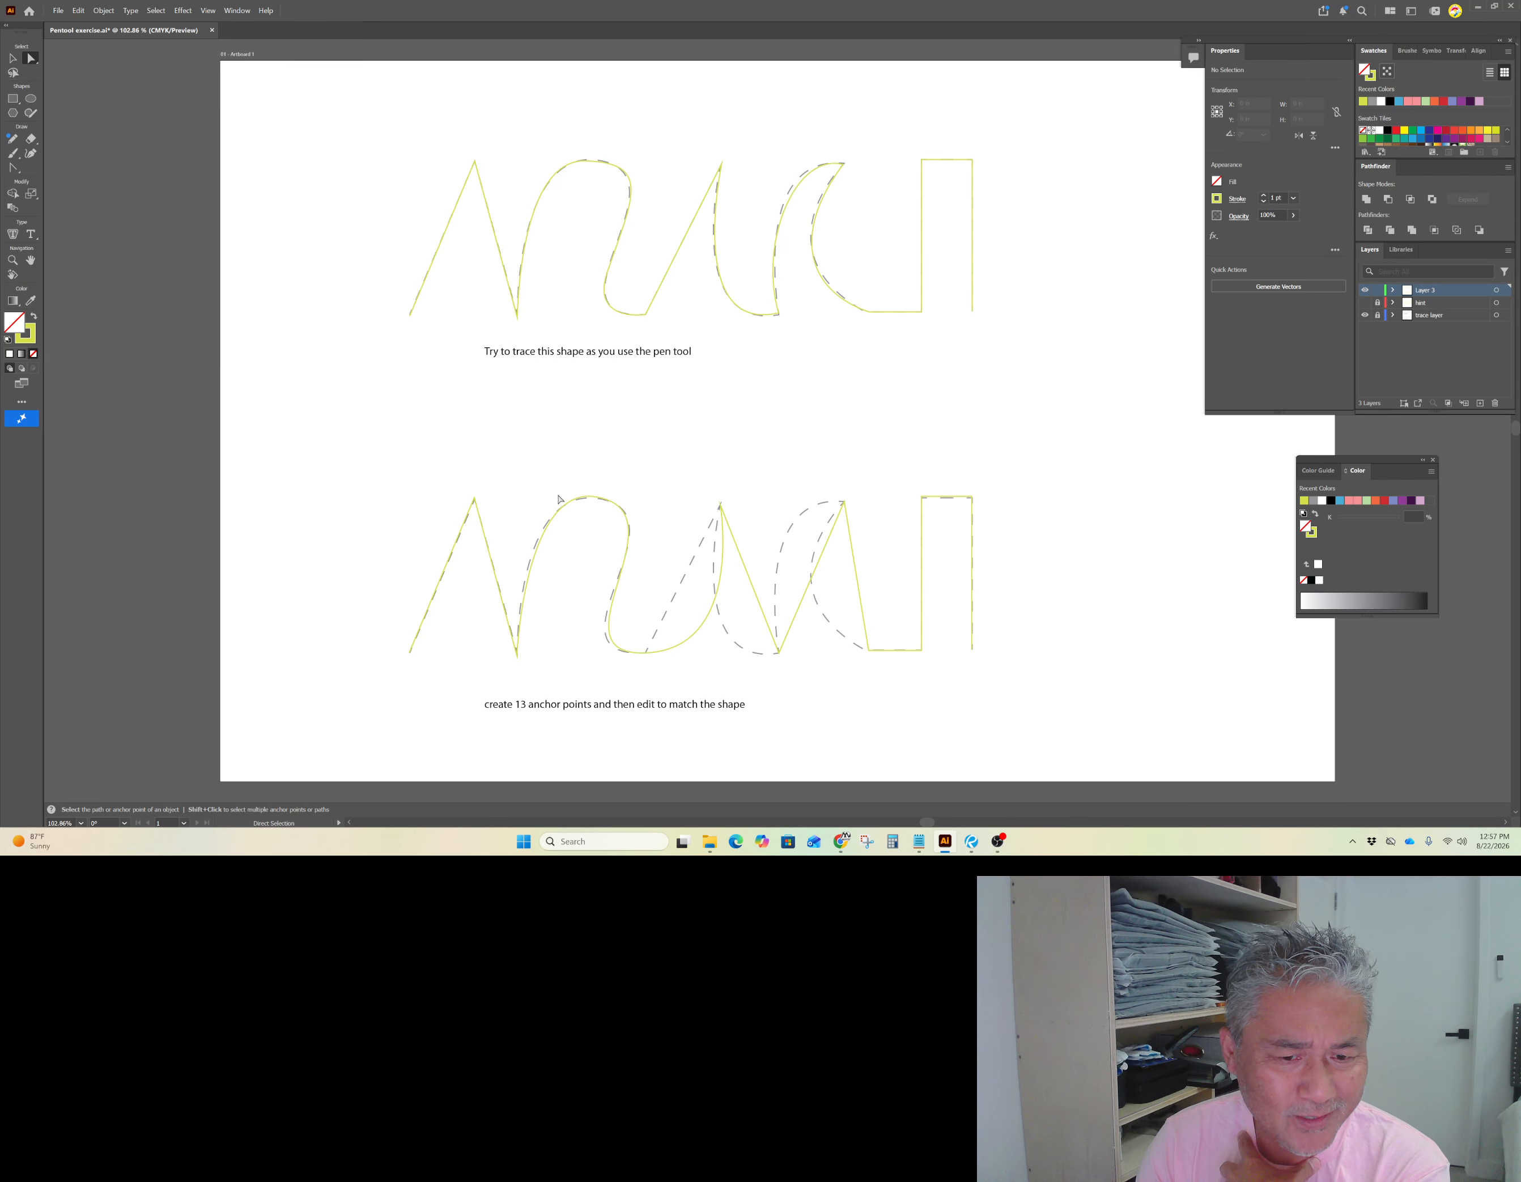
click(699, 632)
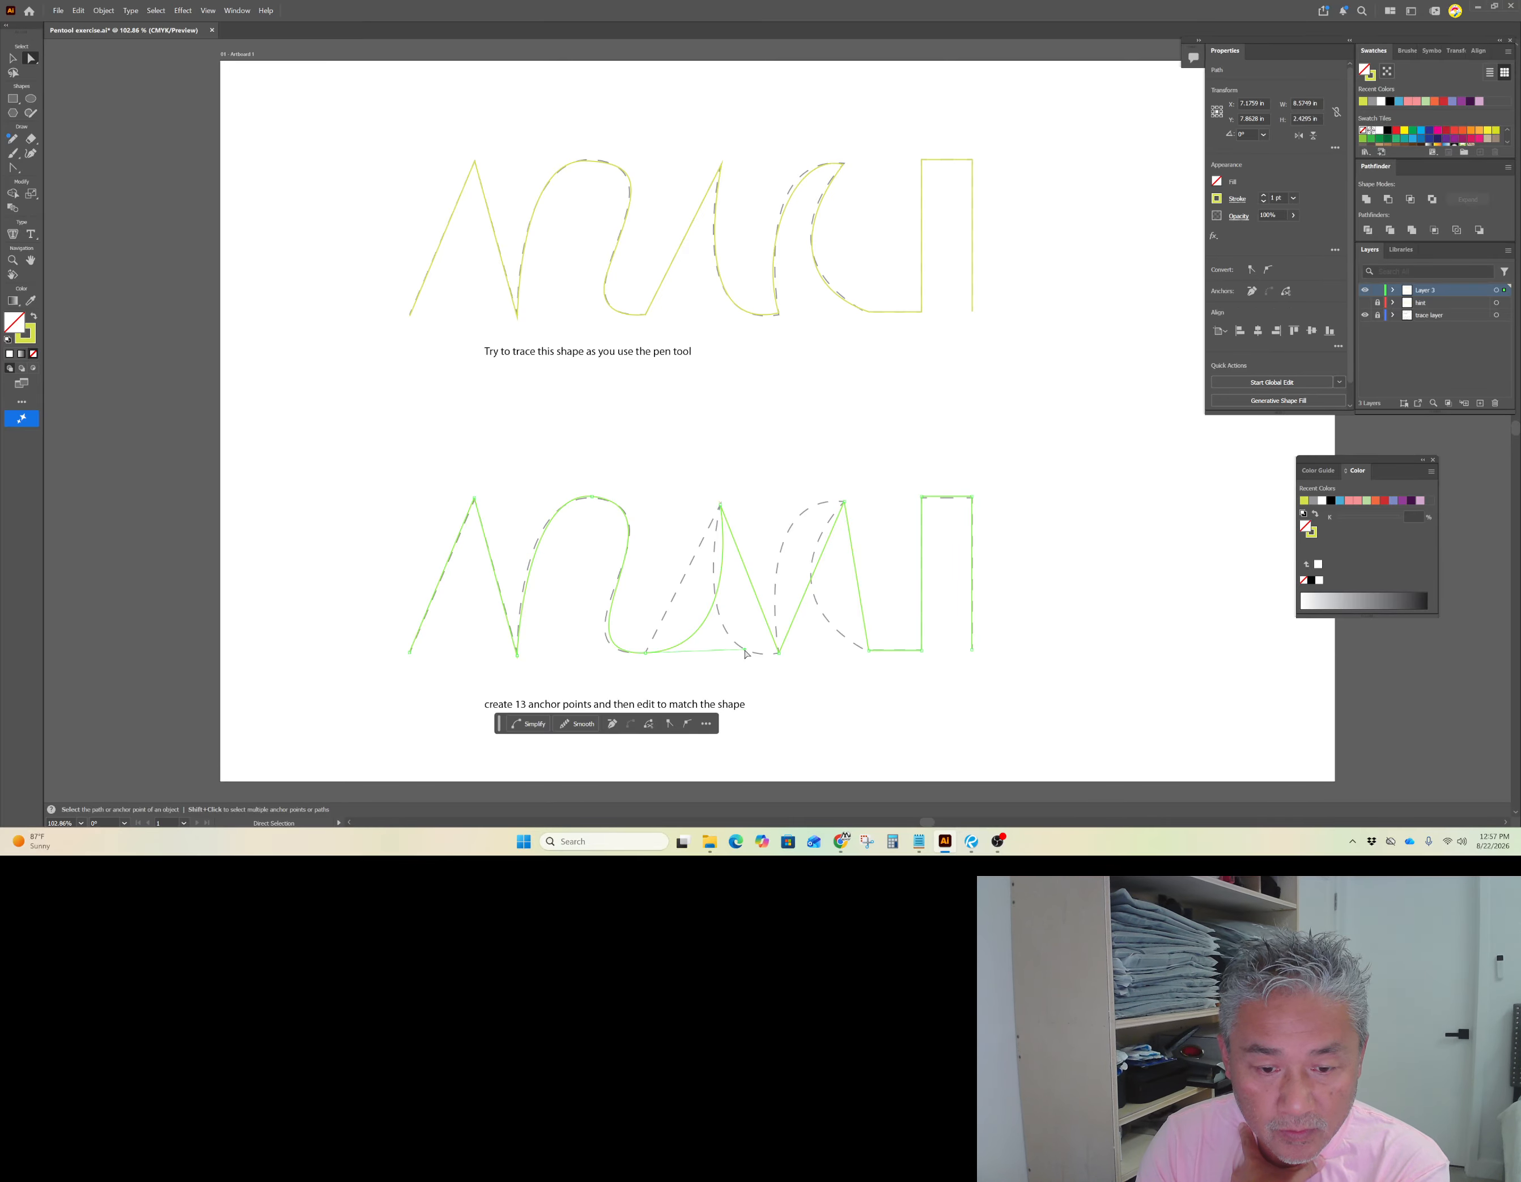
mouse_move(746, 652)
mouse_down()
mouse_move(696, 562)
mouse_move(717, 664)
mouse_move(732, 658)
mouse_up()
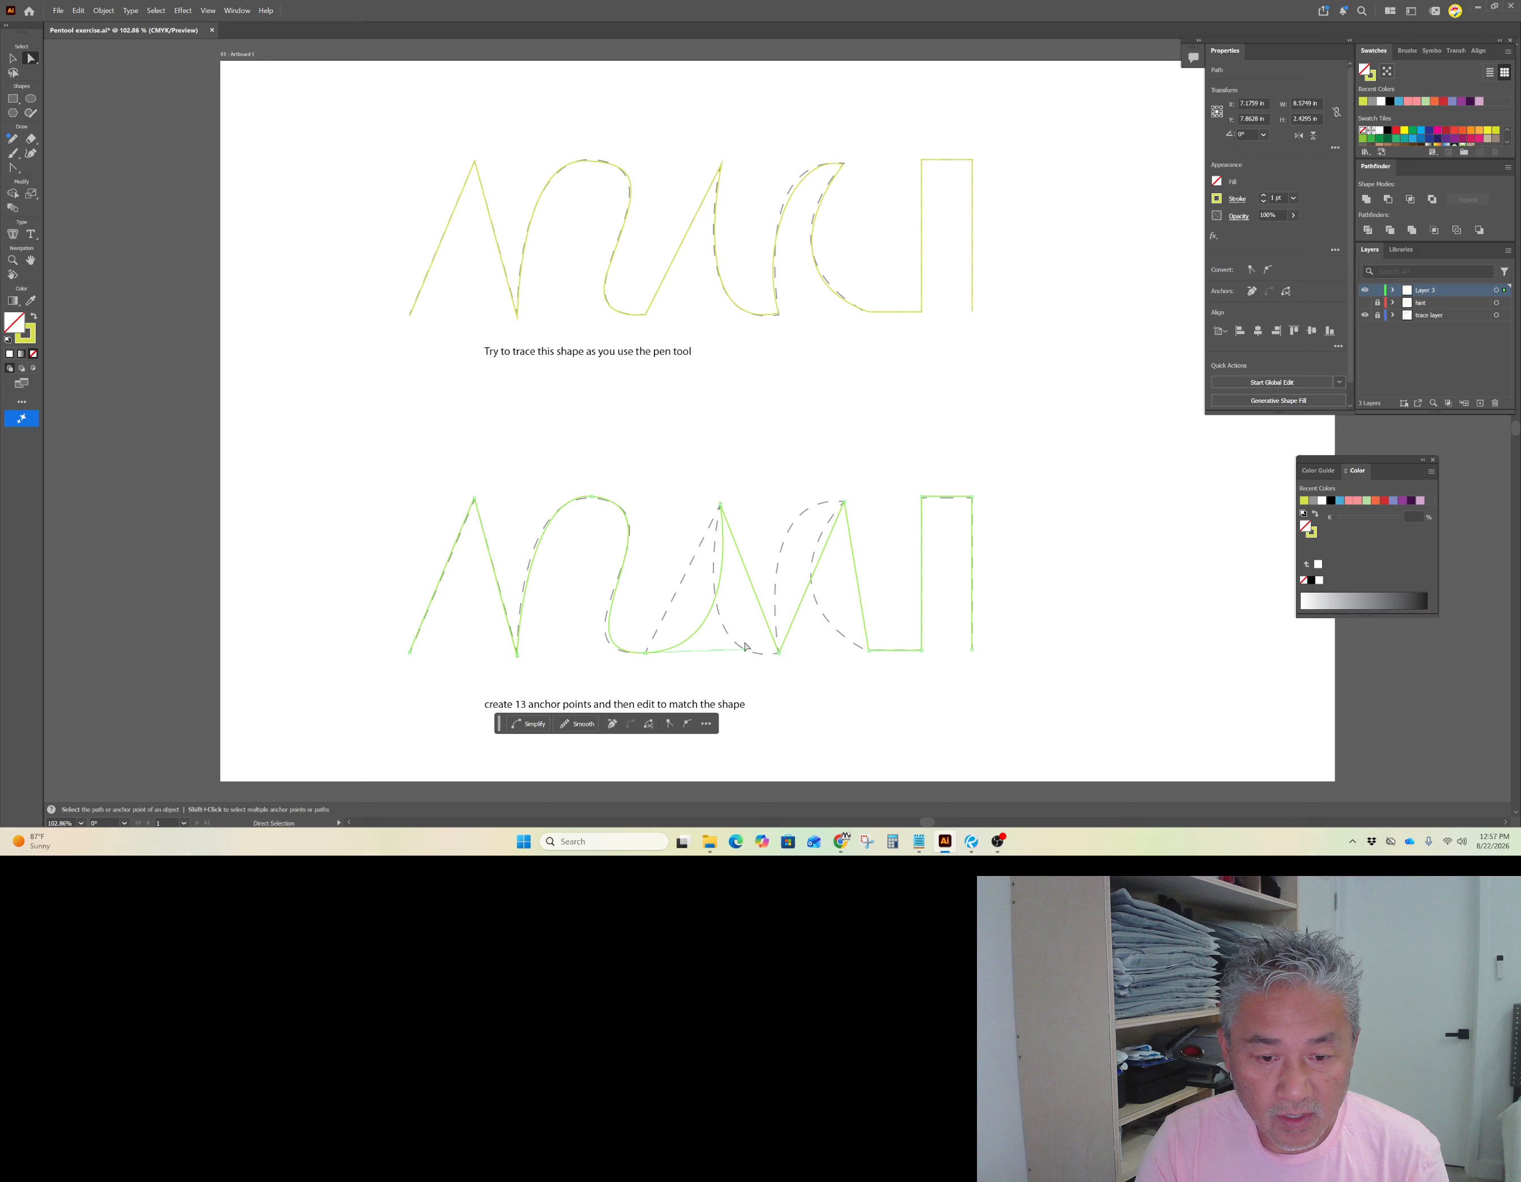
key(alt)
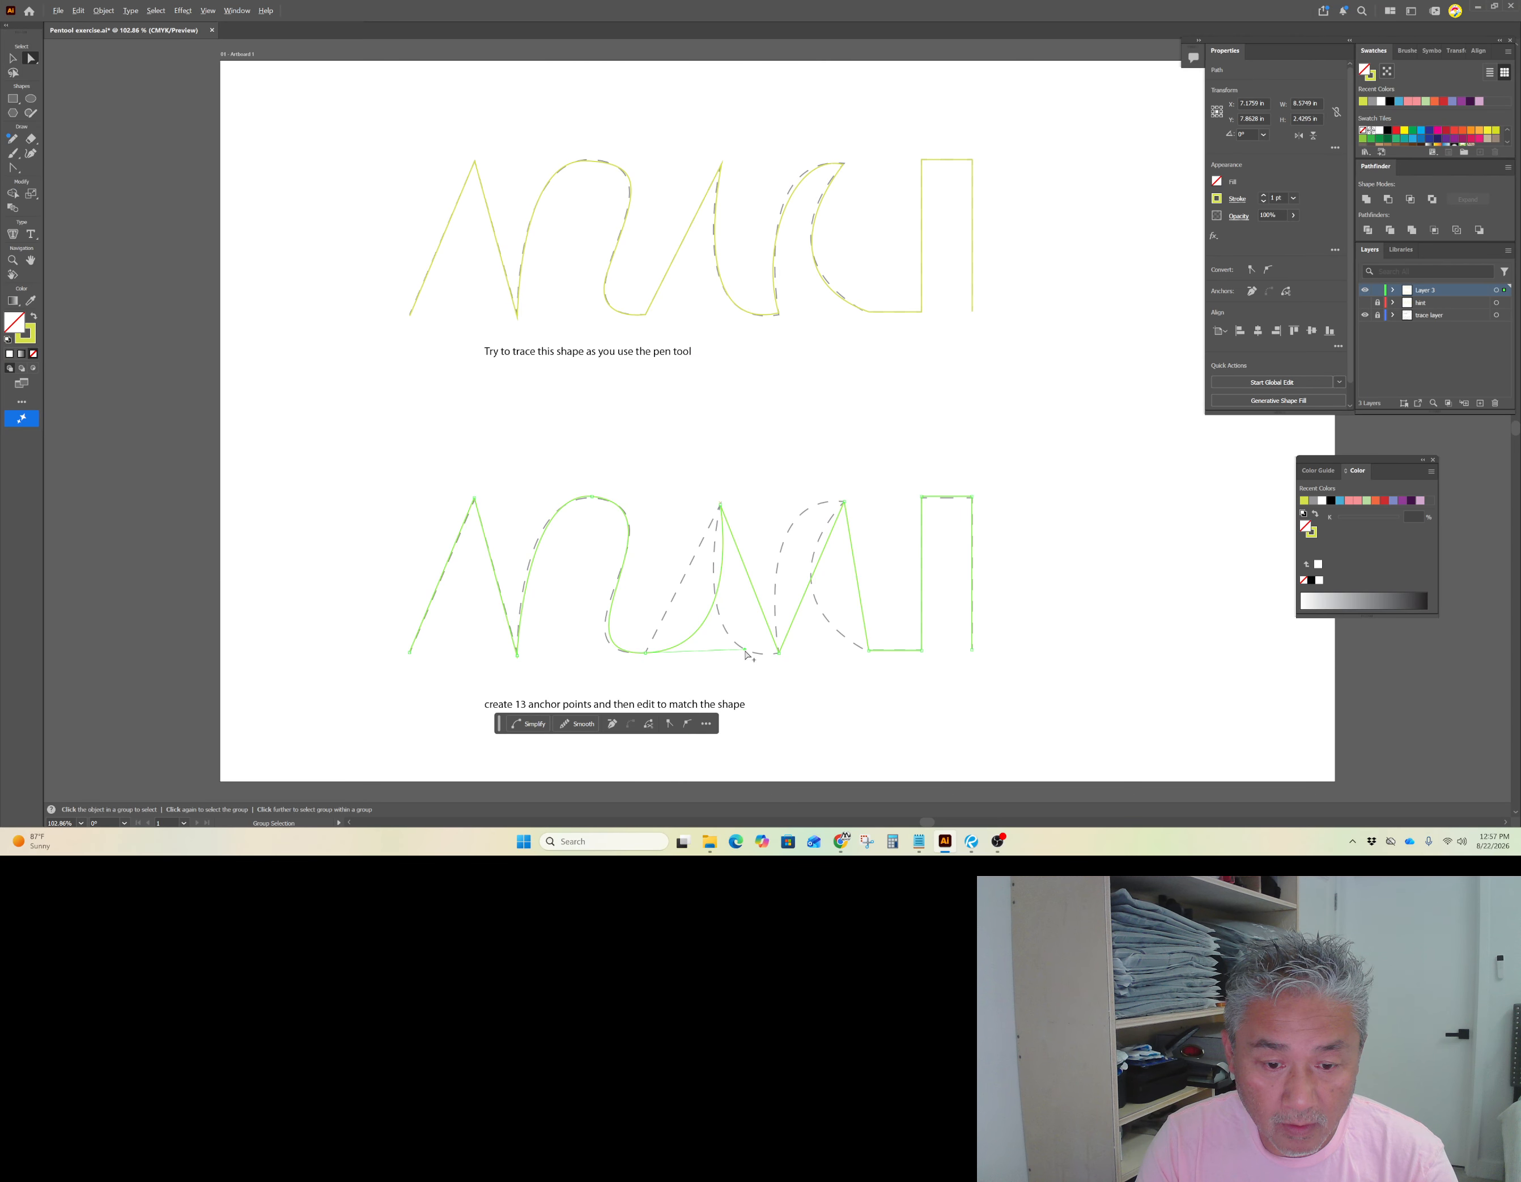
click(13, 169)
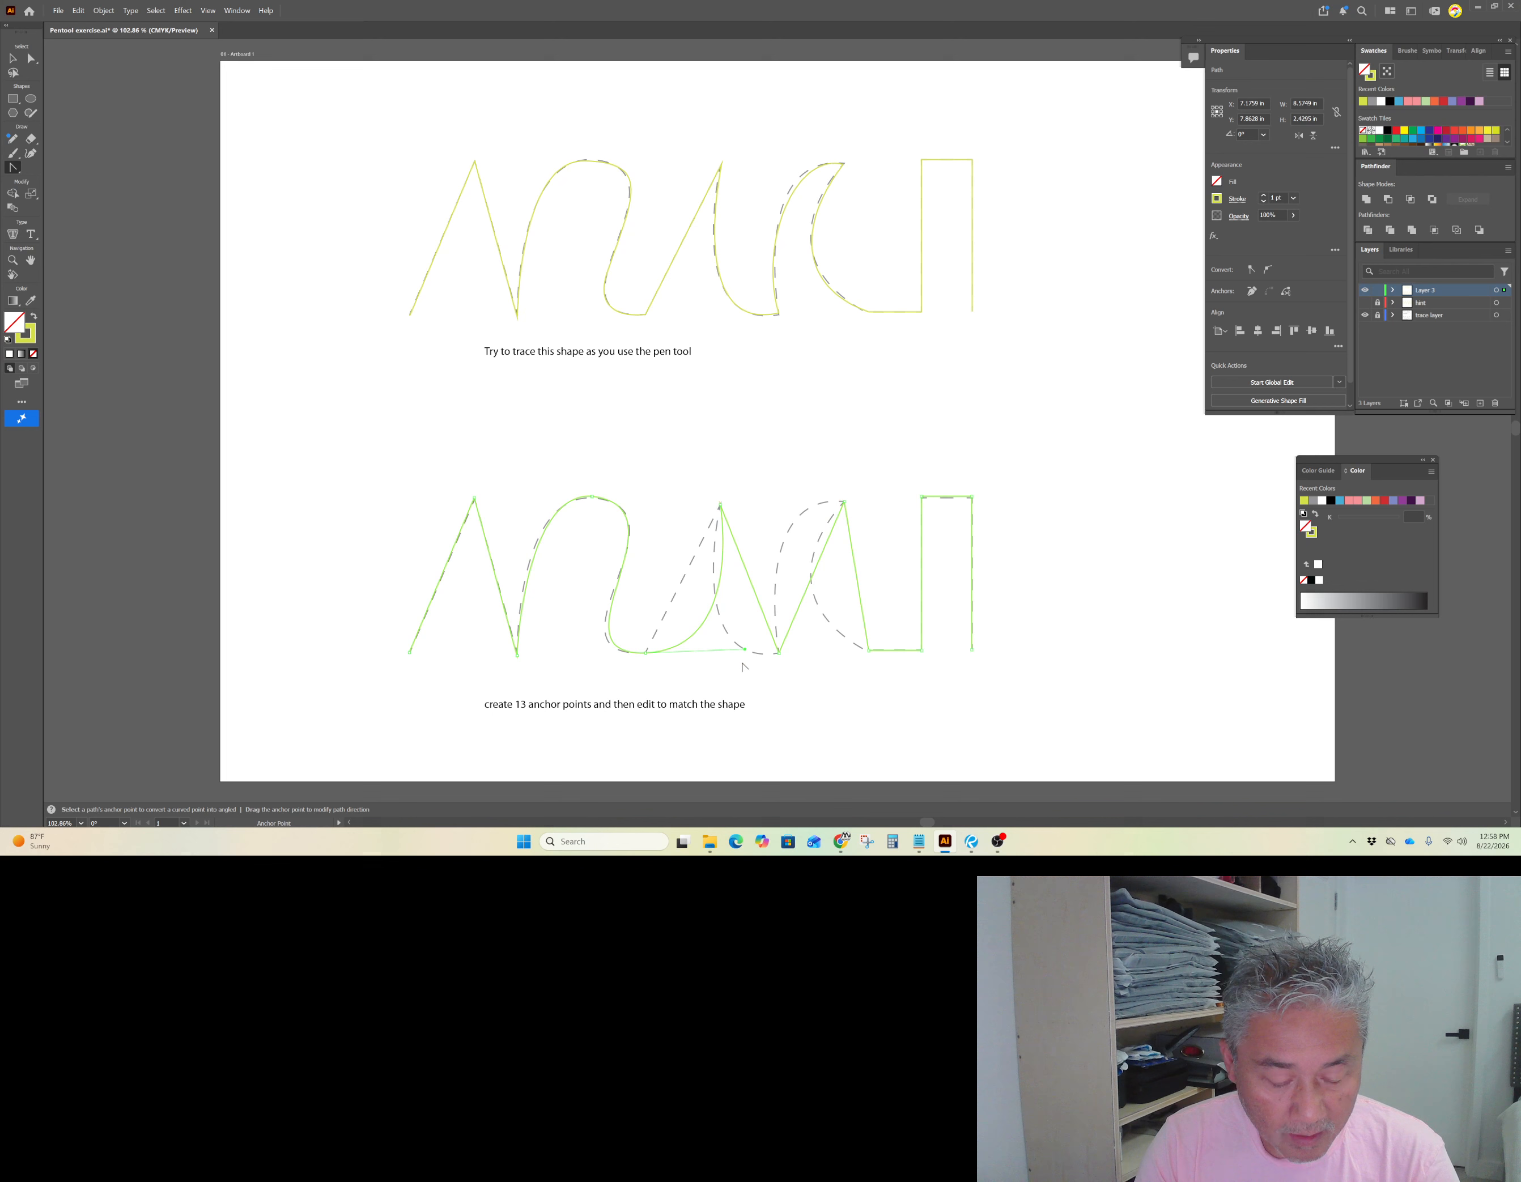
drag(744, 651, 692, 565)
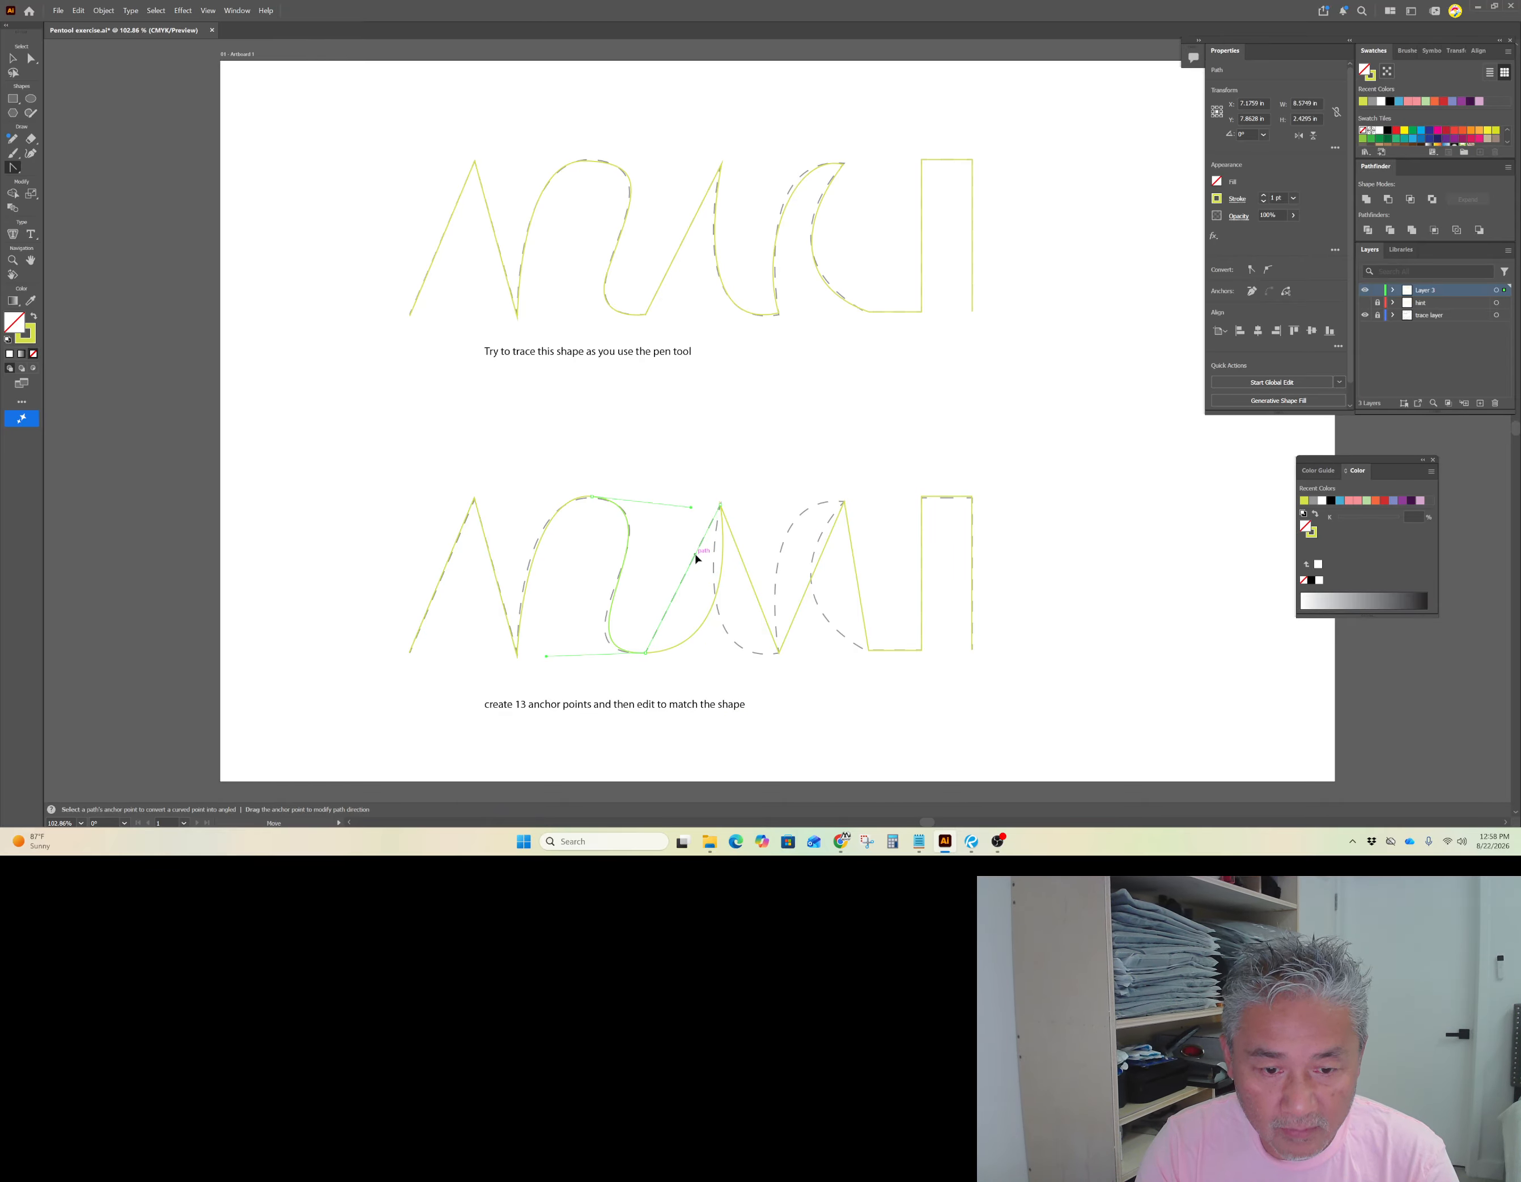
drag(688, 573, 689, 570)
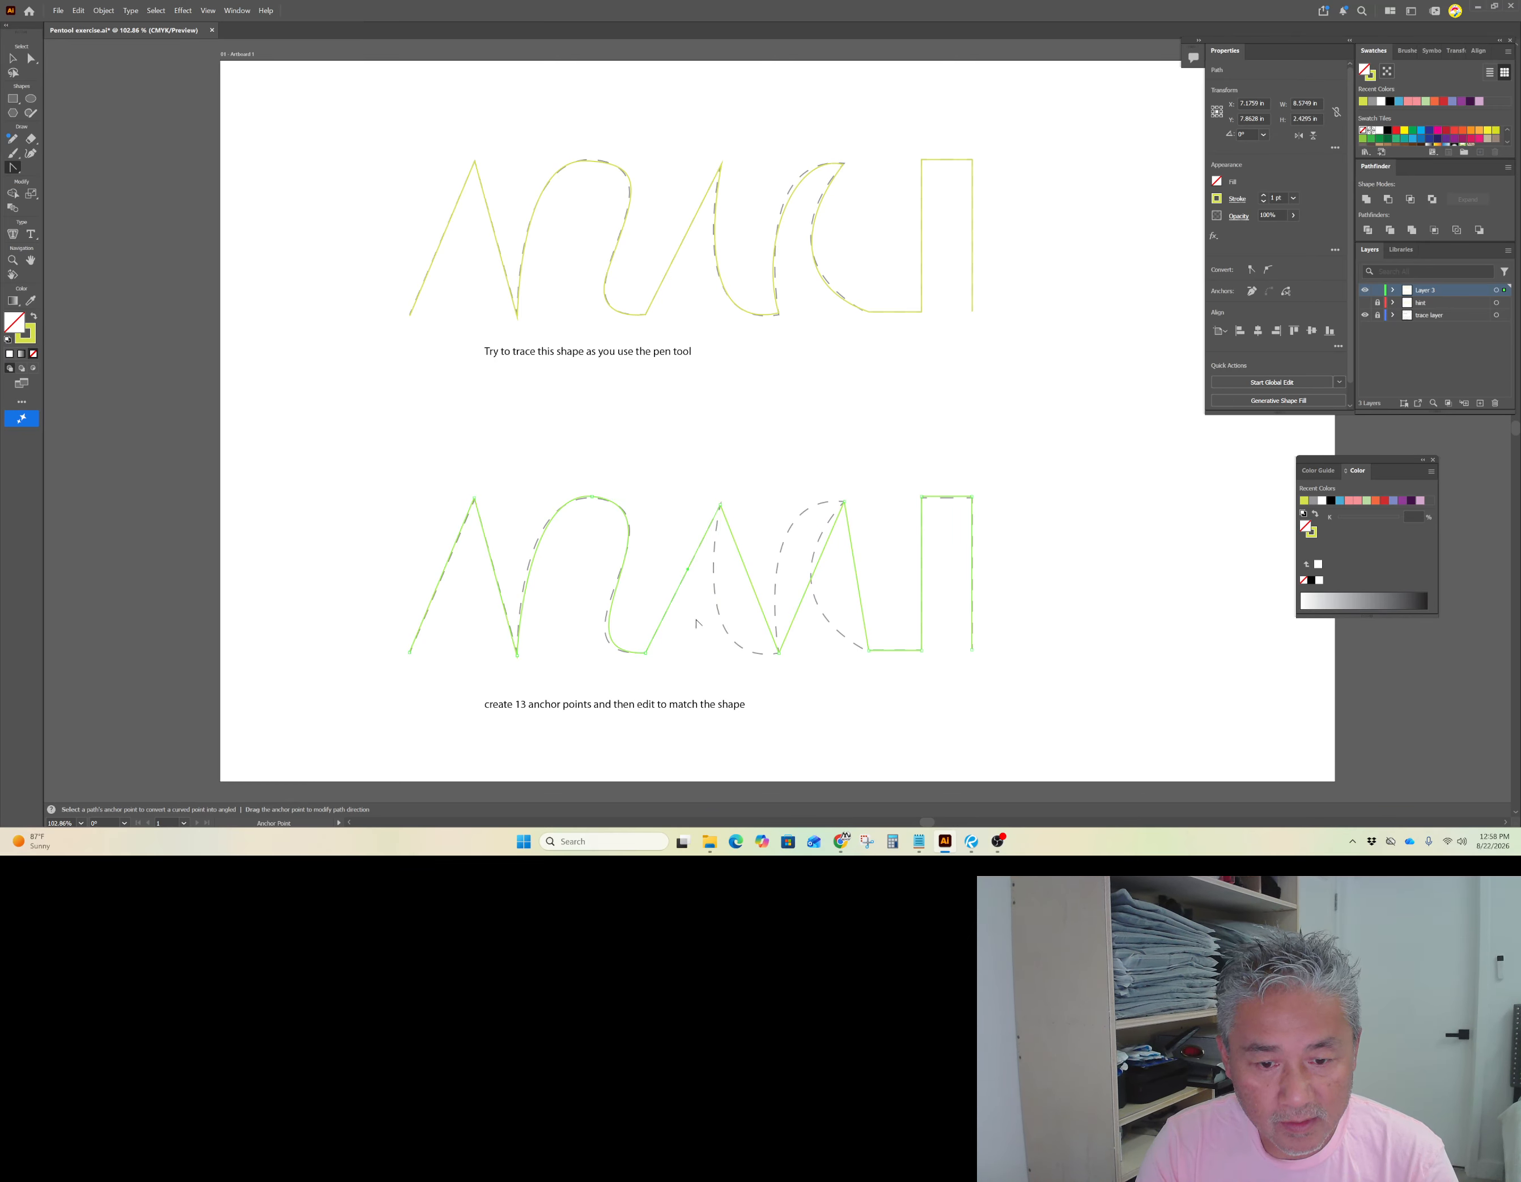
Step: Convert the anchor at the bottom of the second bowl into a smooth point and reshape the bowl's curve with its direction handles
click(32, 60)
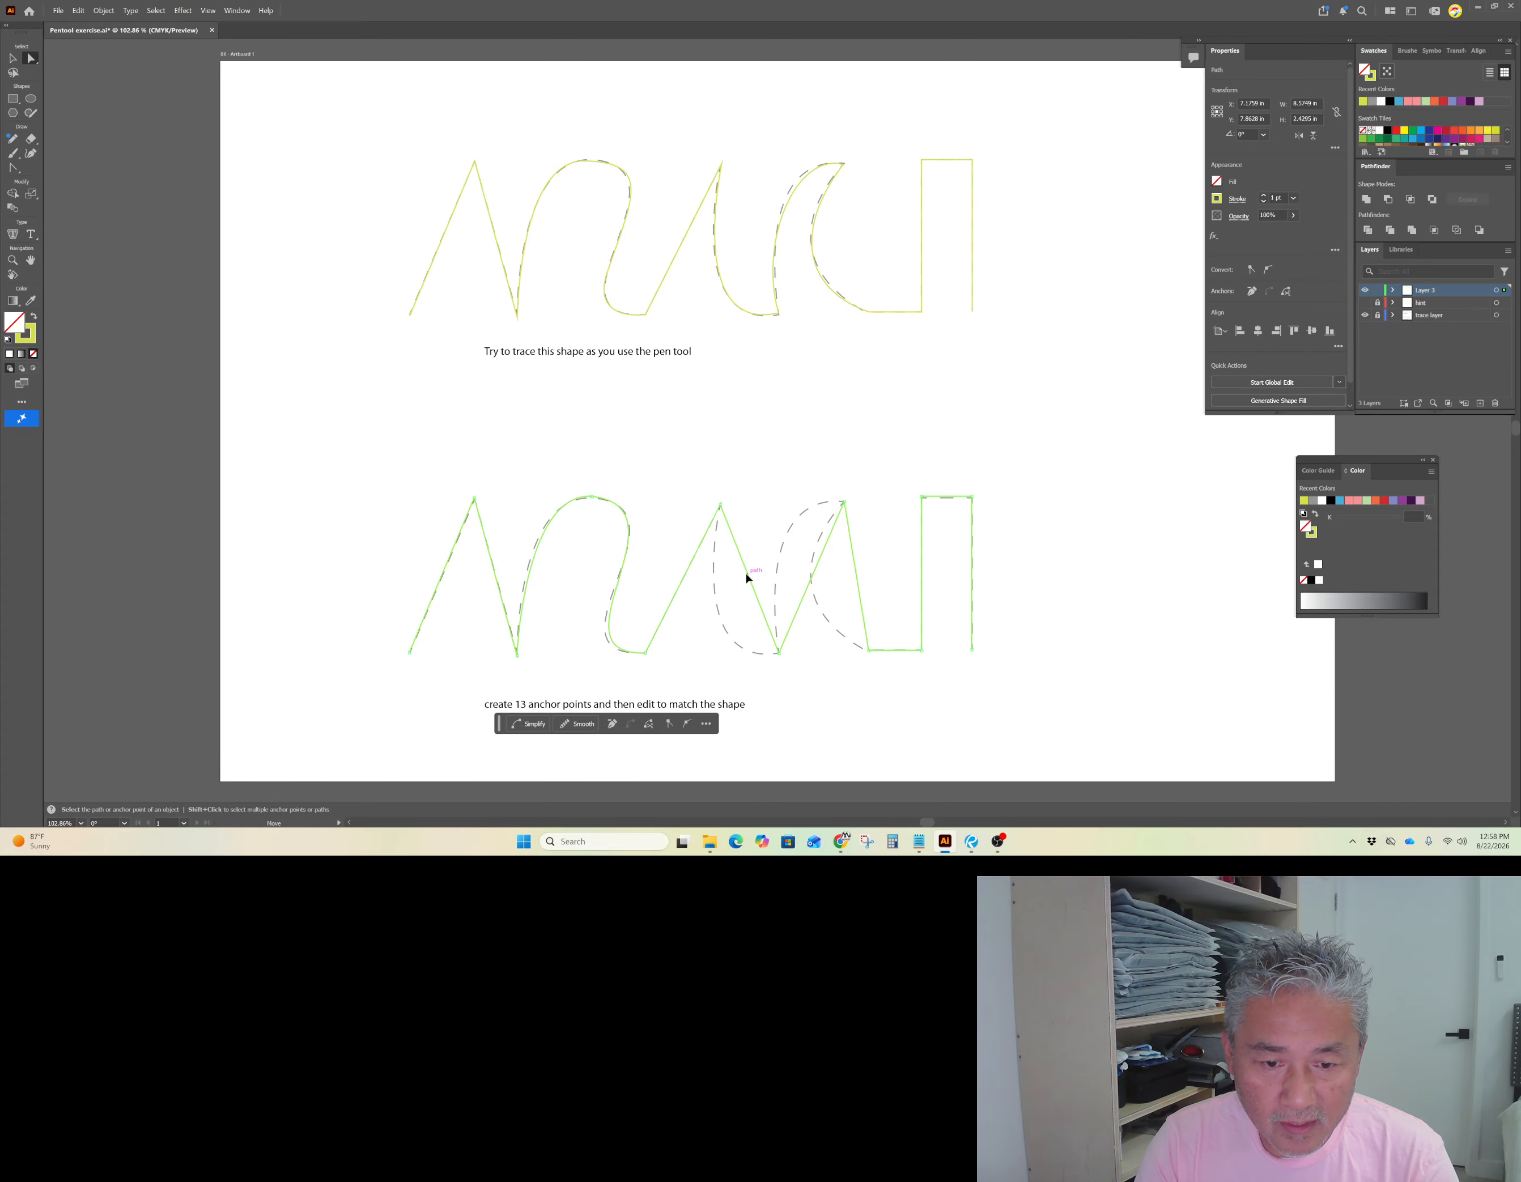
drag(782, 666, 820, 647)
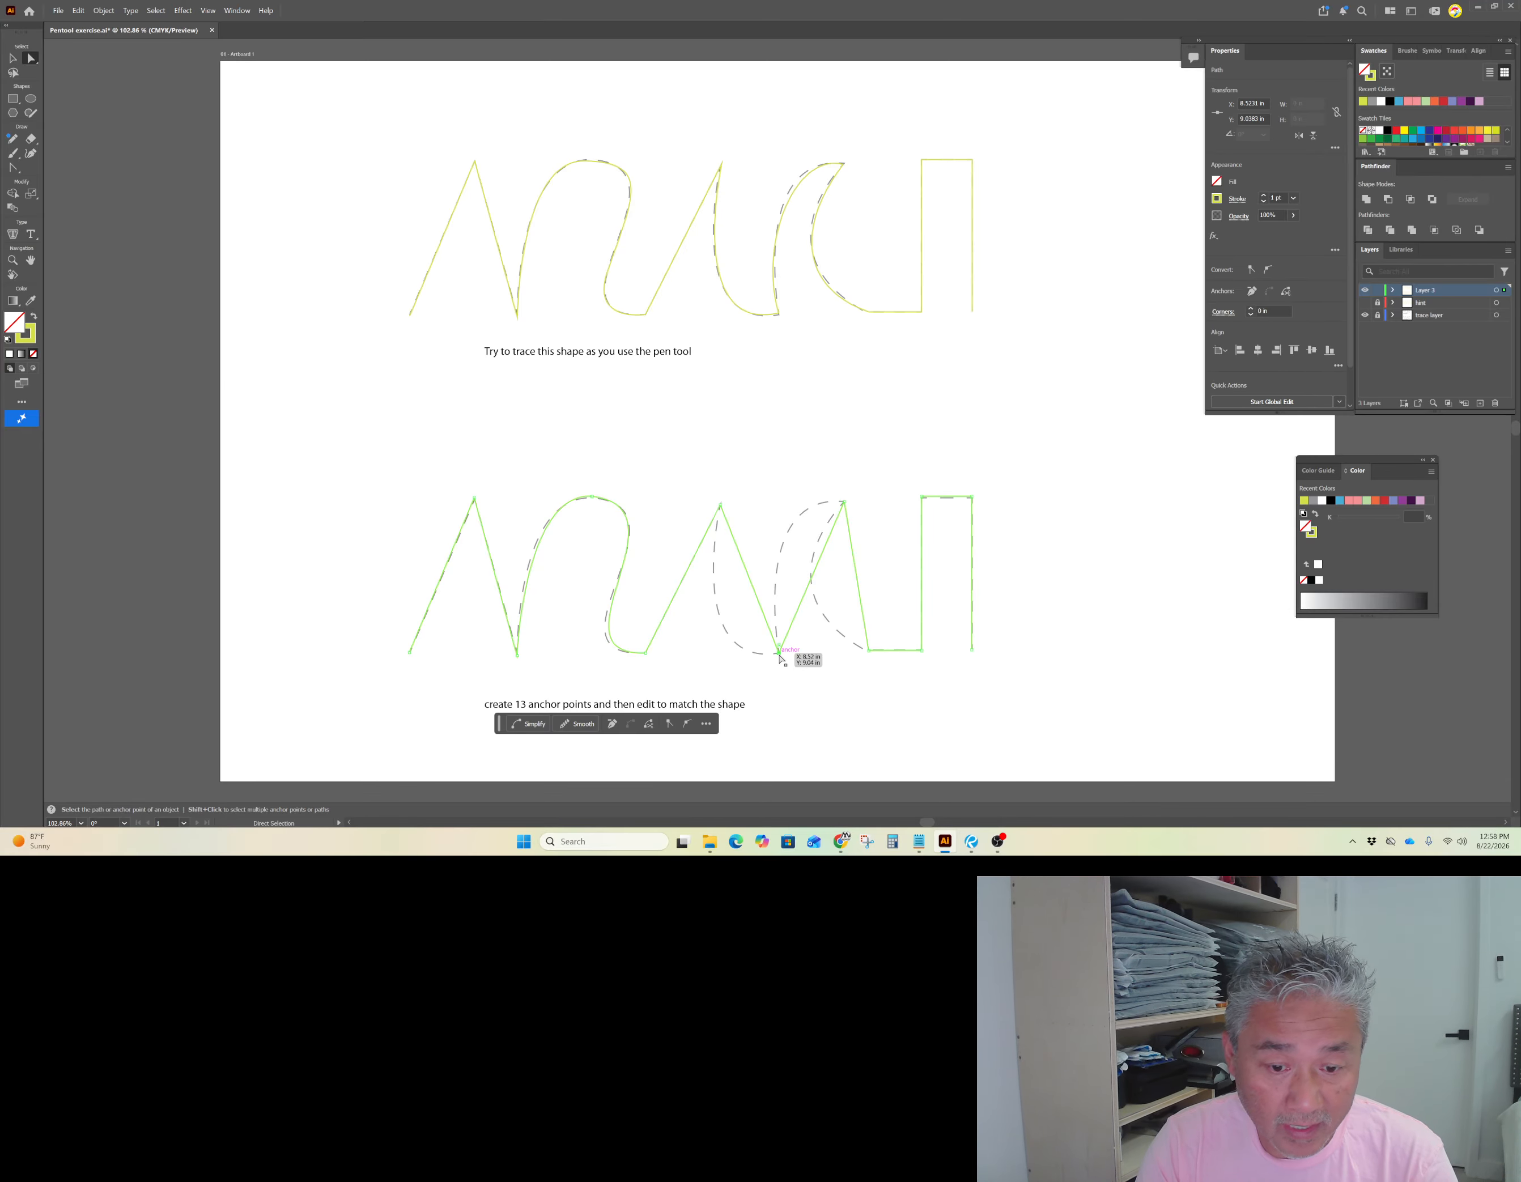
click(12, 167)
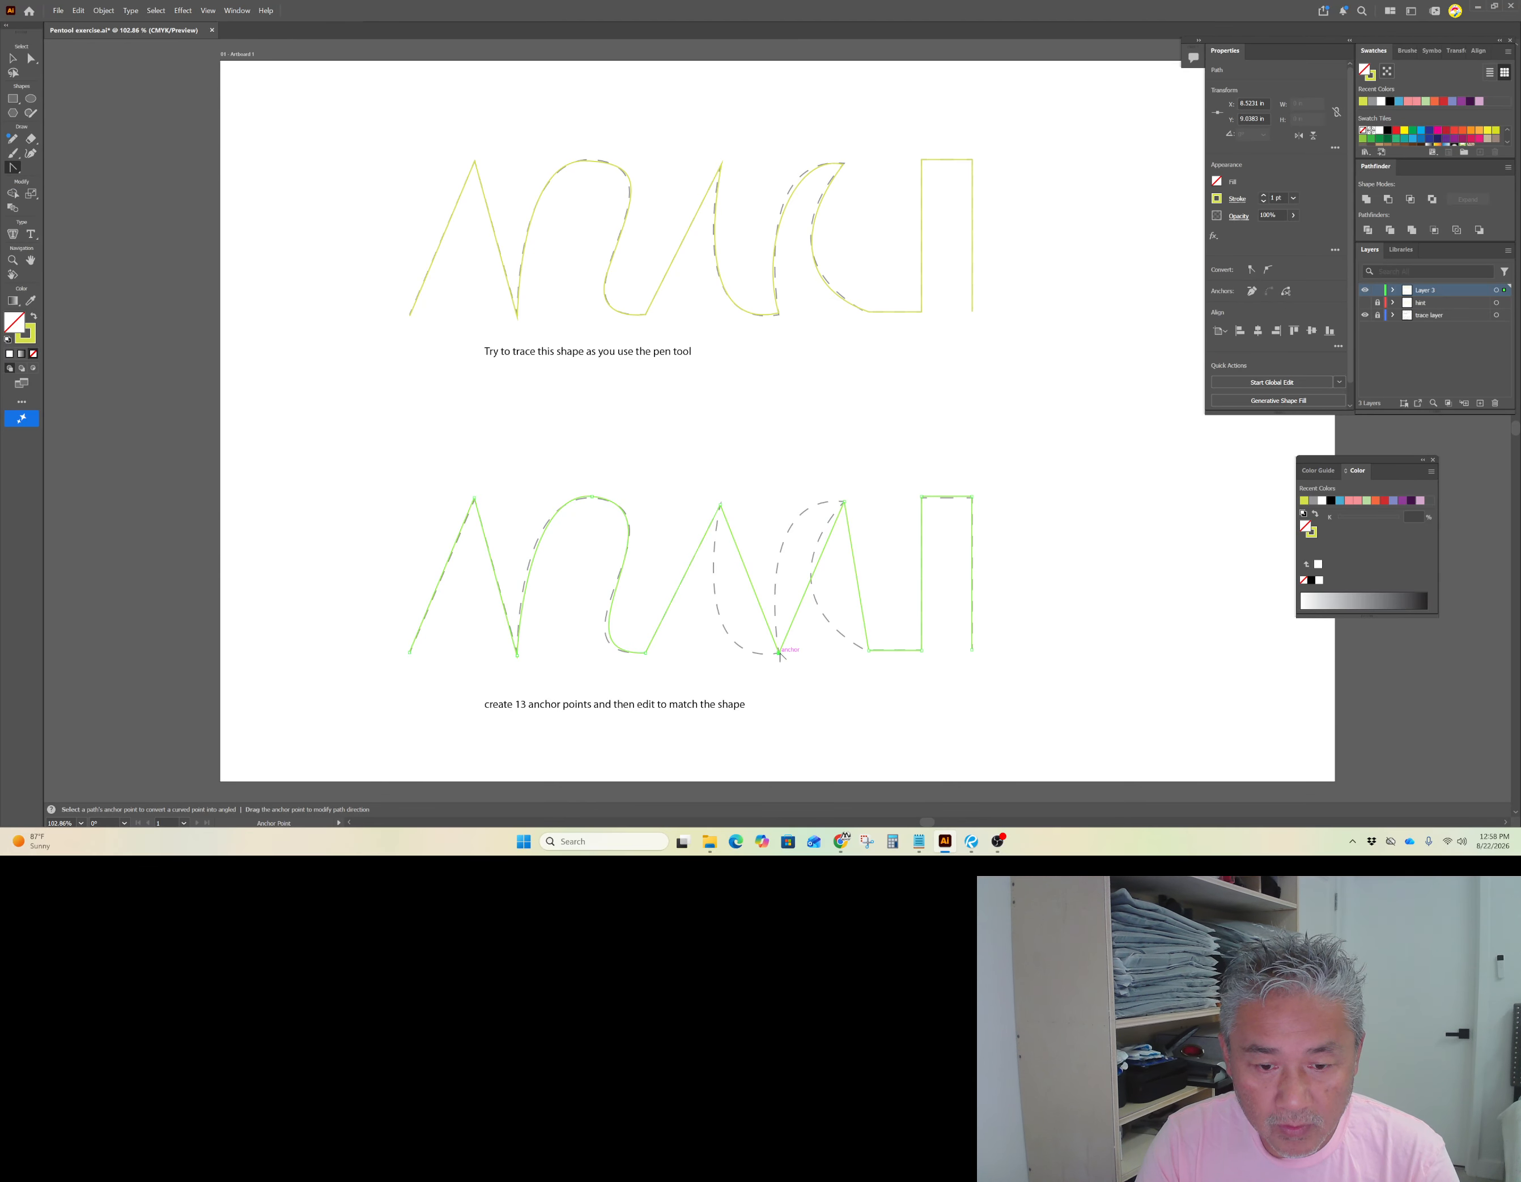
drag(779, 652, 877, 645)
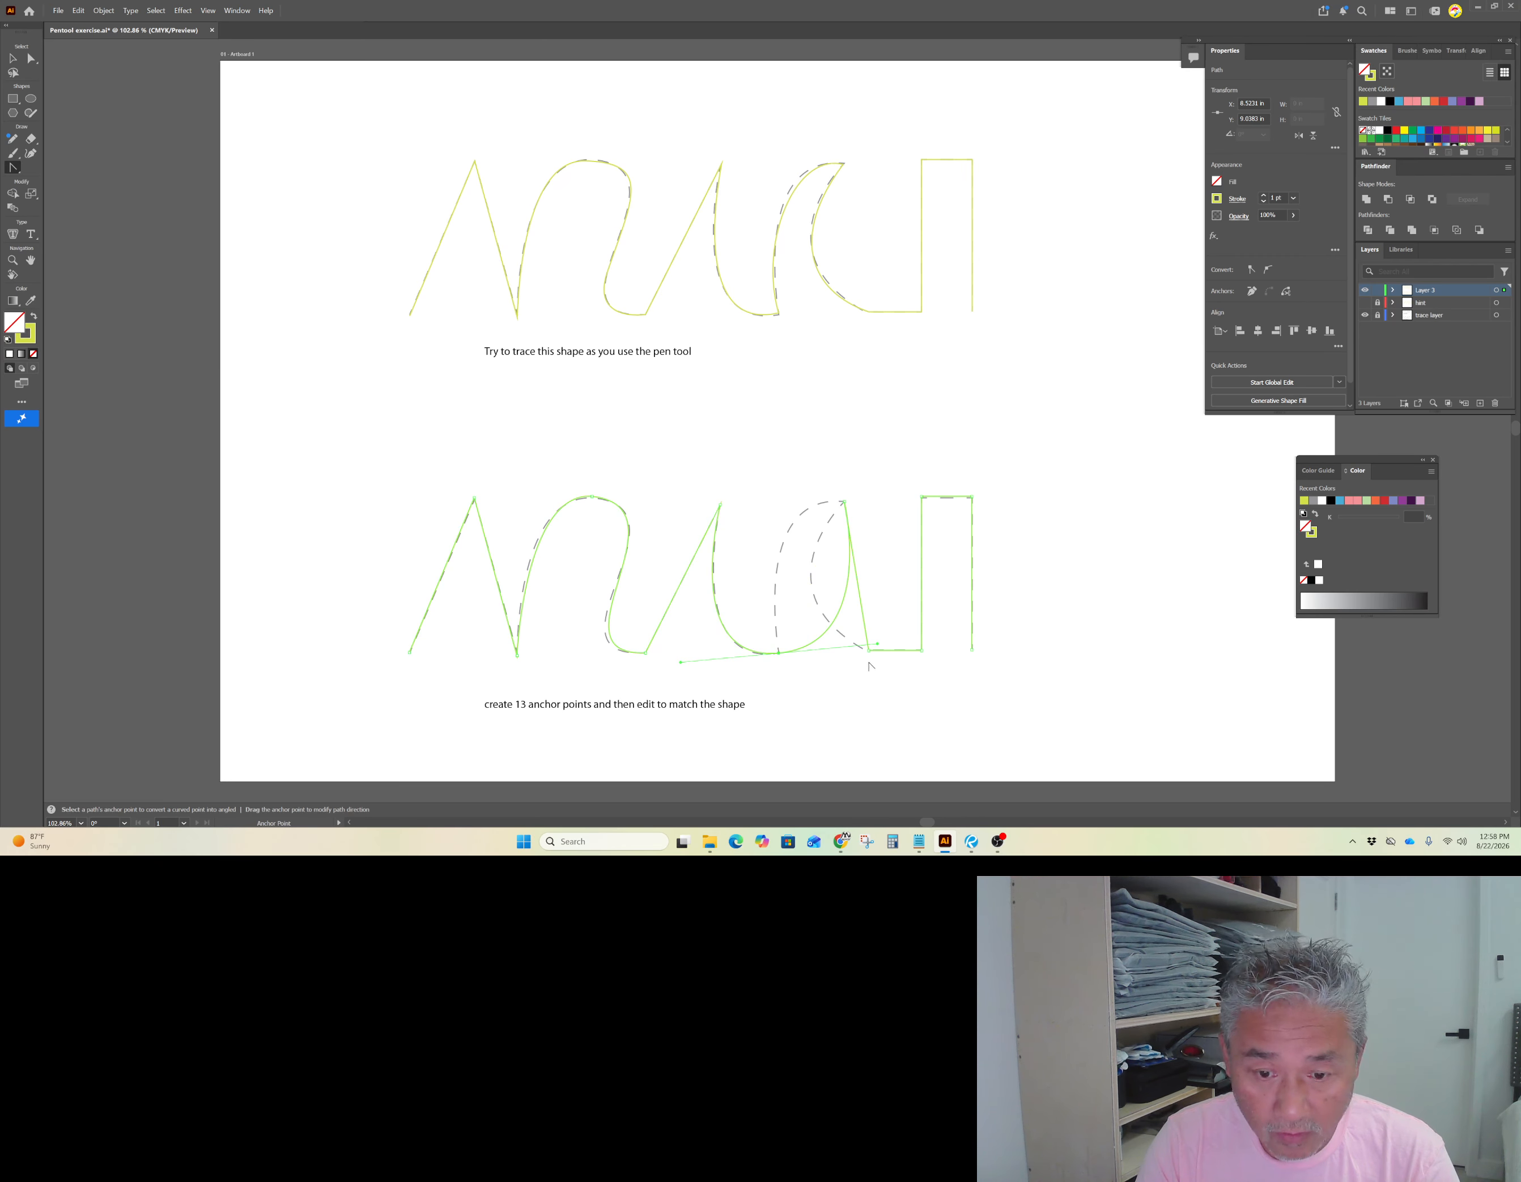
drag(877, 646, 752, 478)
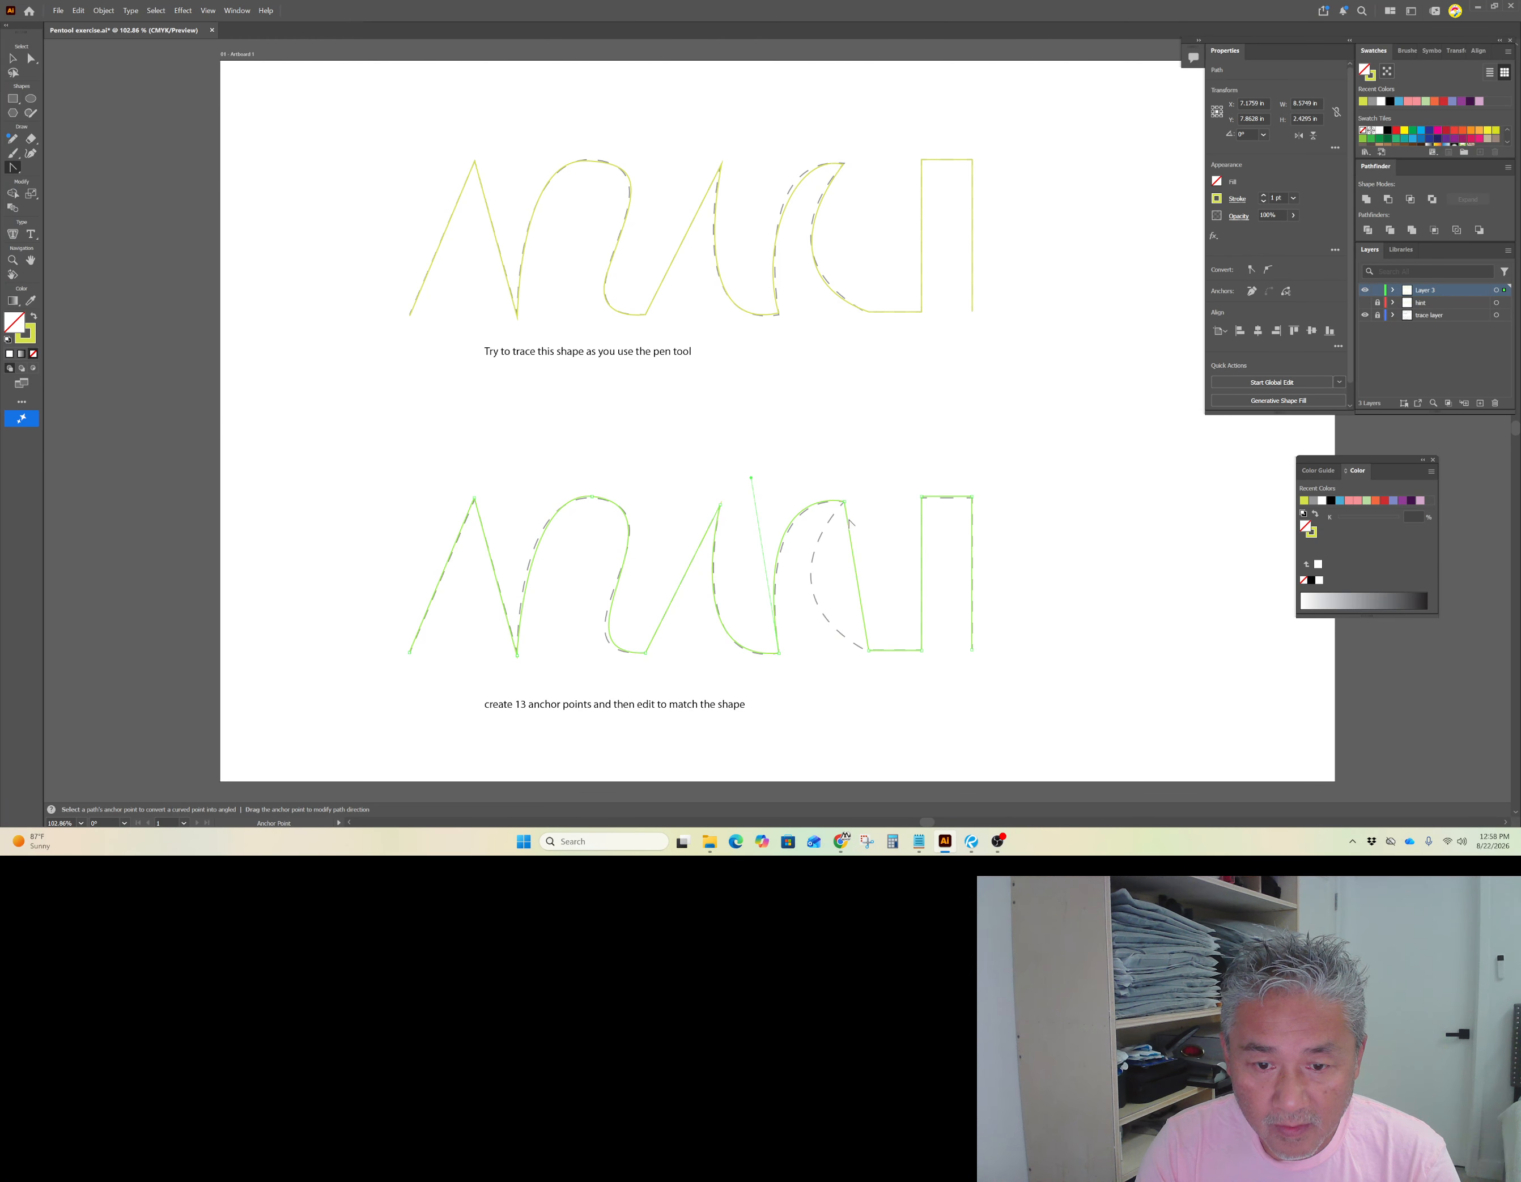
Step: Convert the crescent's top anchor into a smooth point and adjust the direction handles to curve the crescent's outer side, then deselect
drag(845, 504, 871, 550)
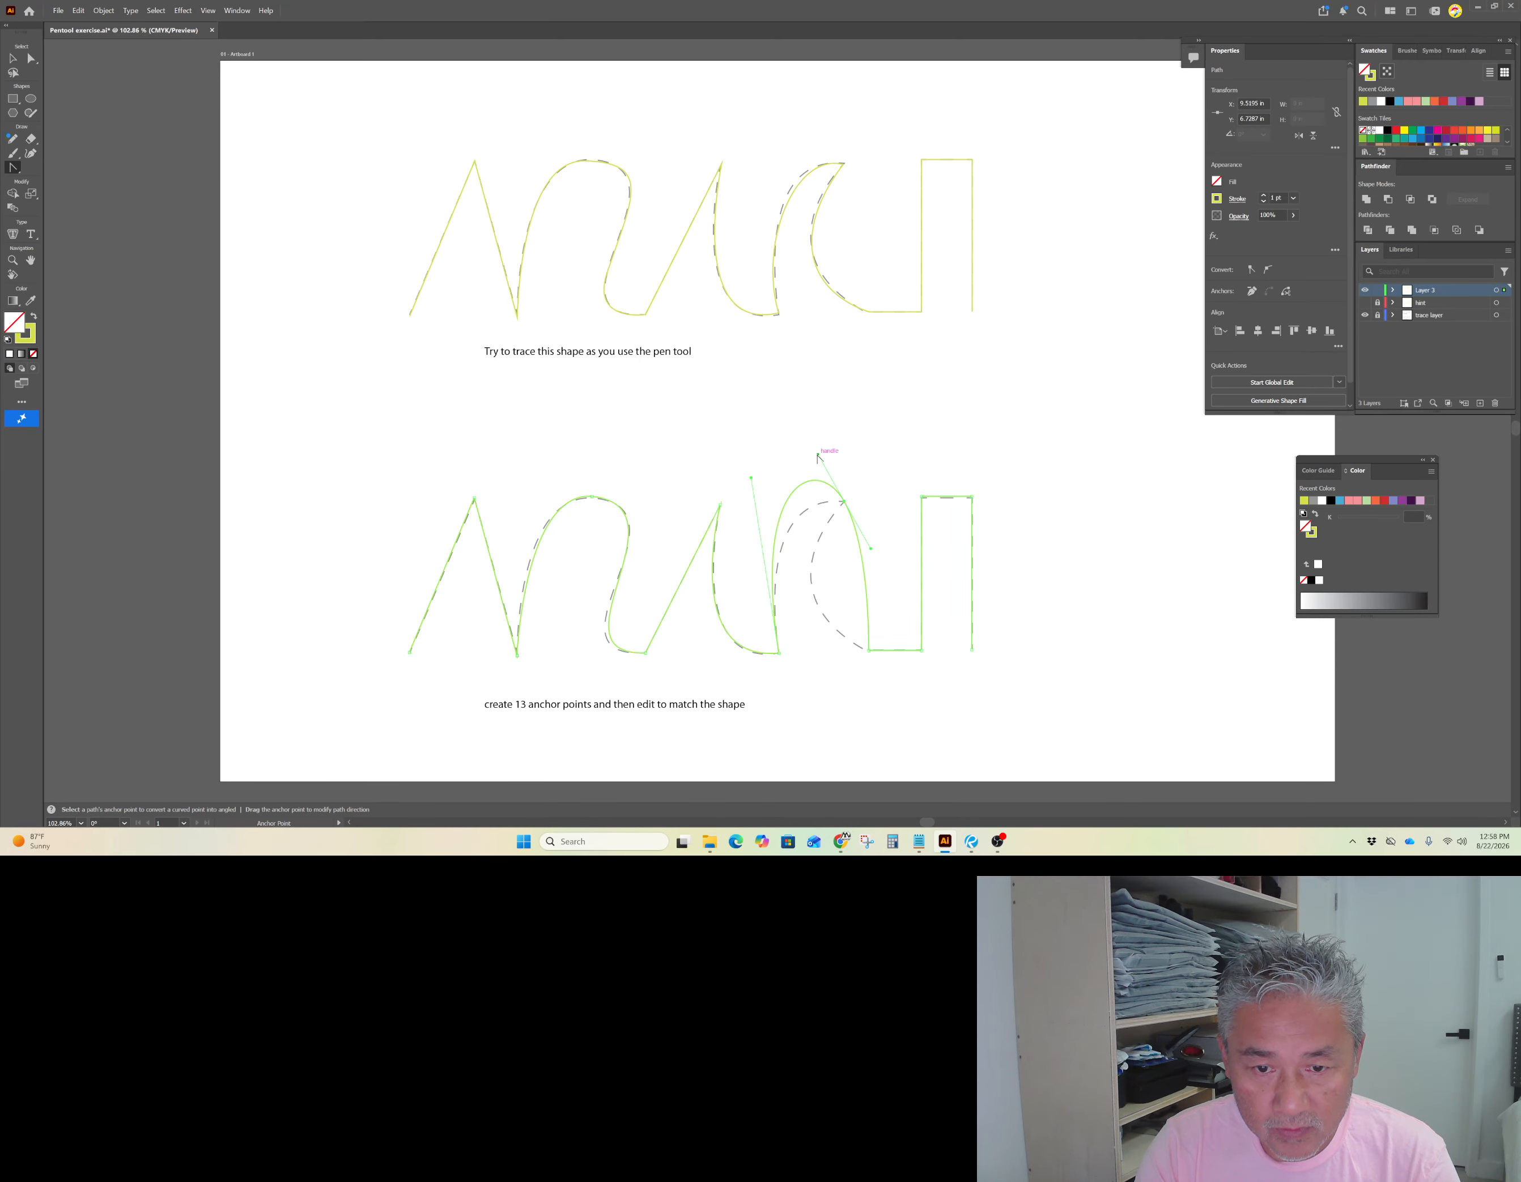
drag(818, 455, 837, 501)
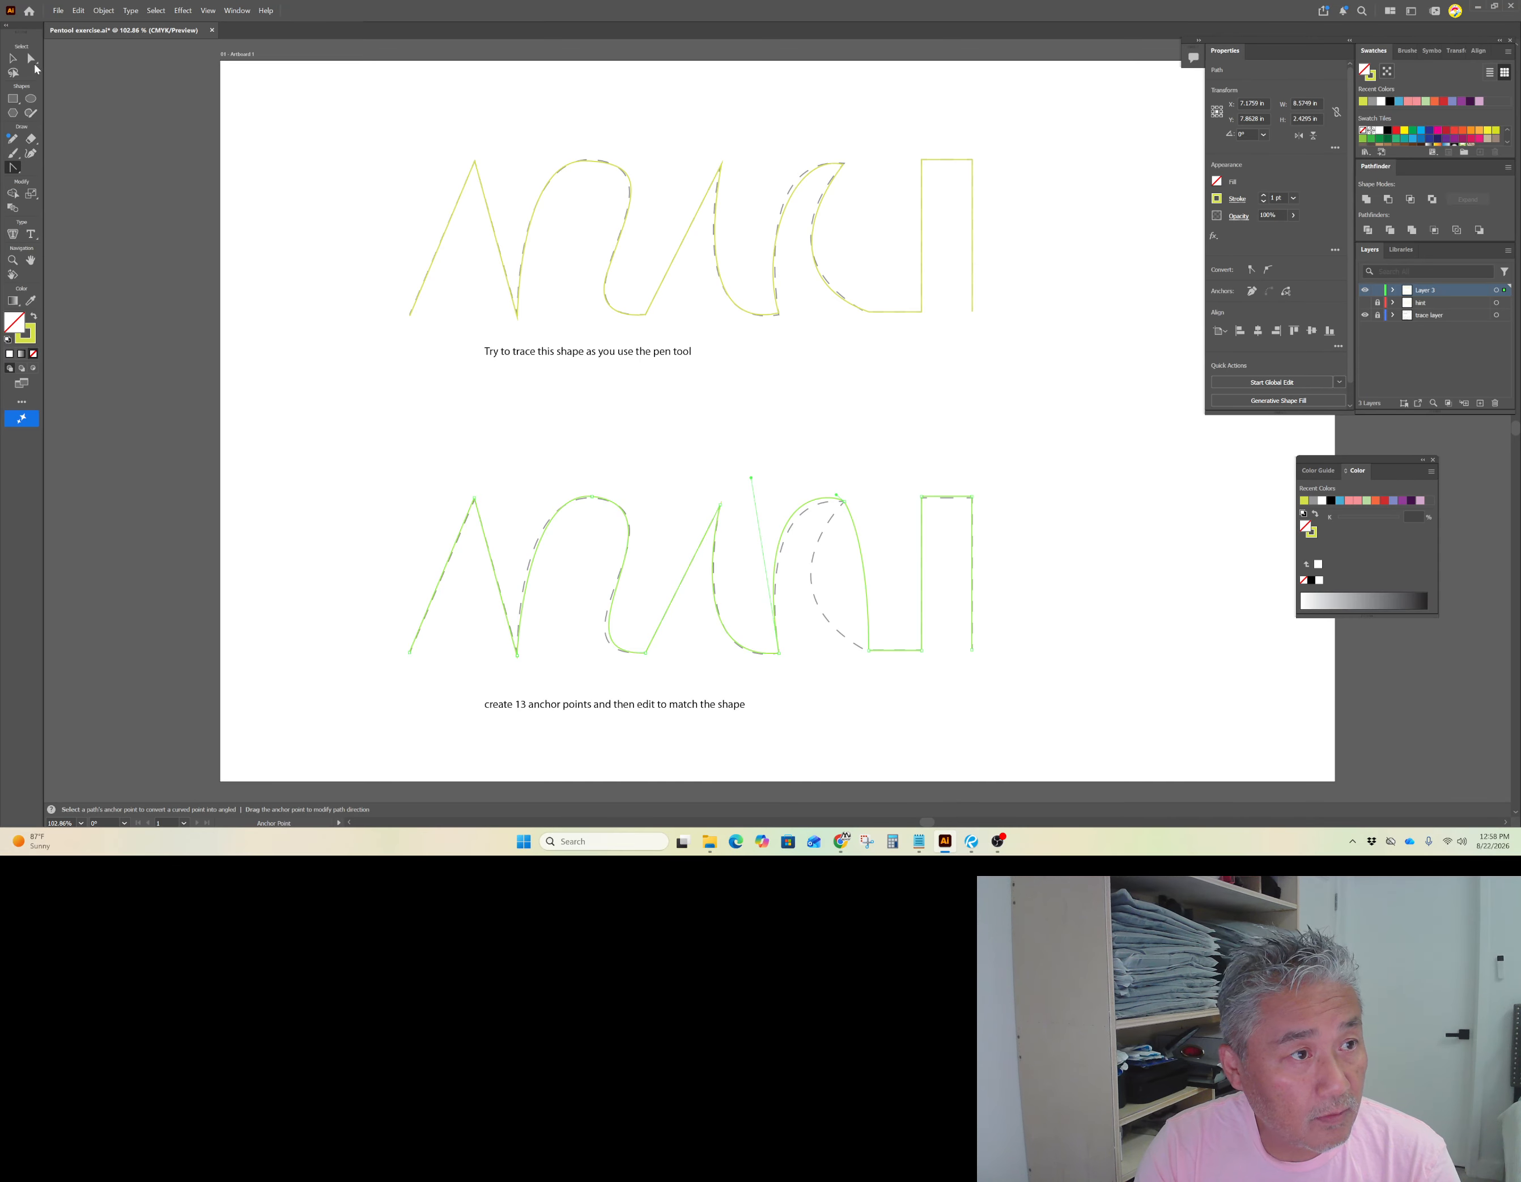
key(a)
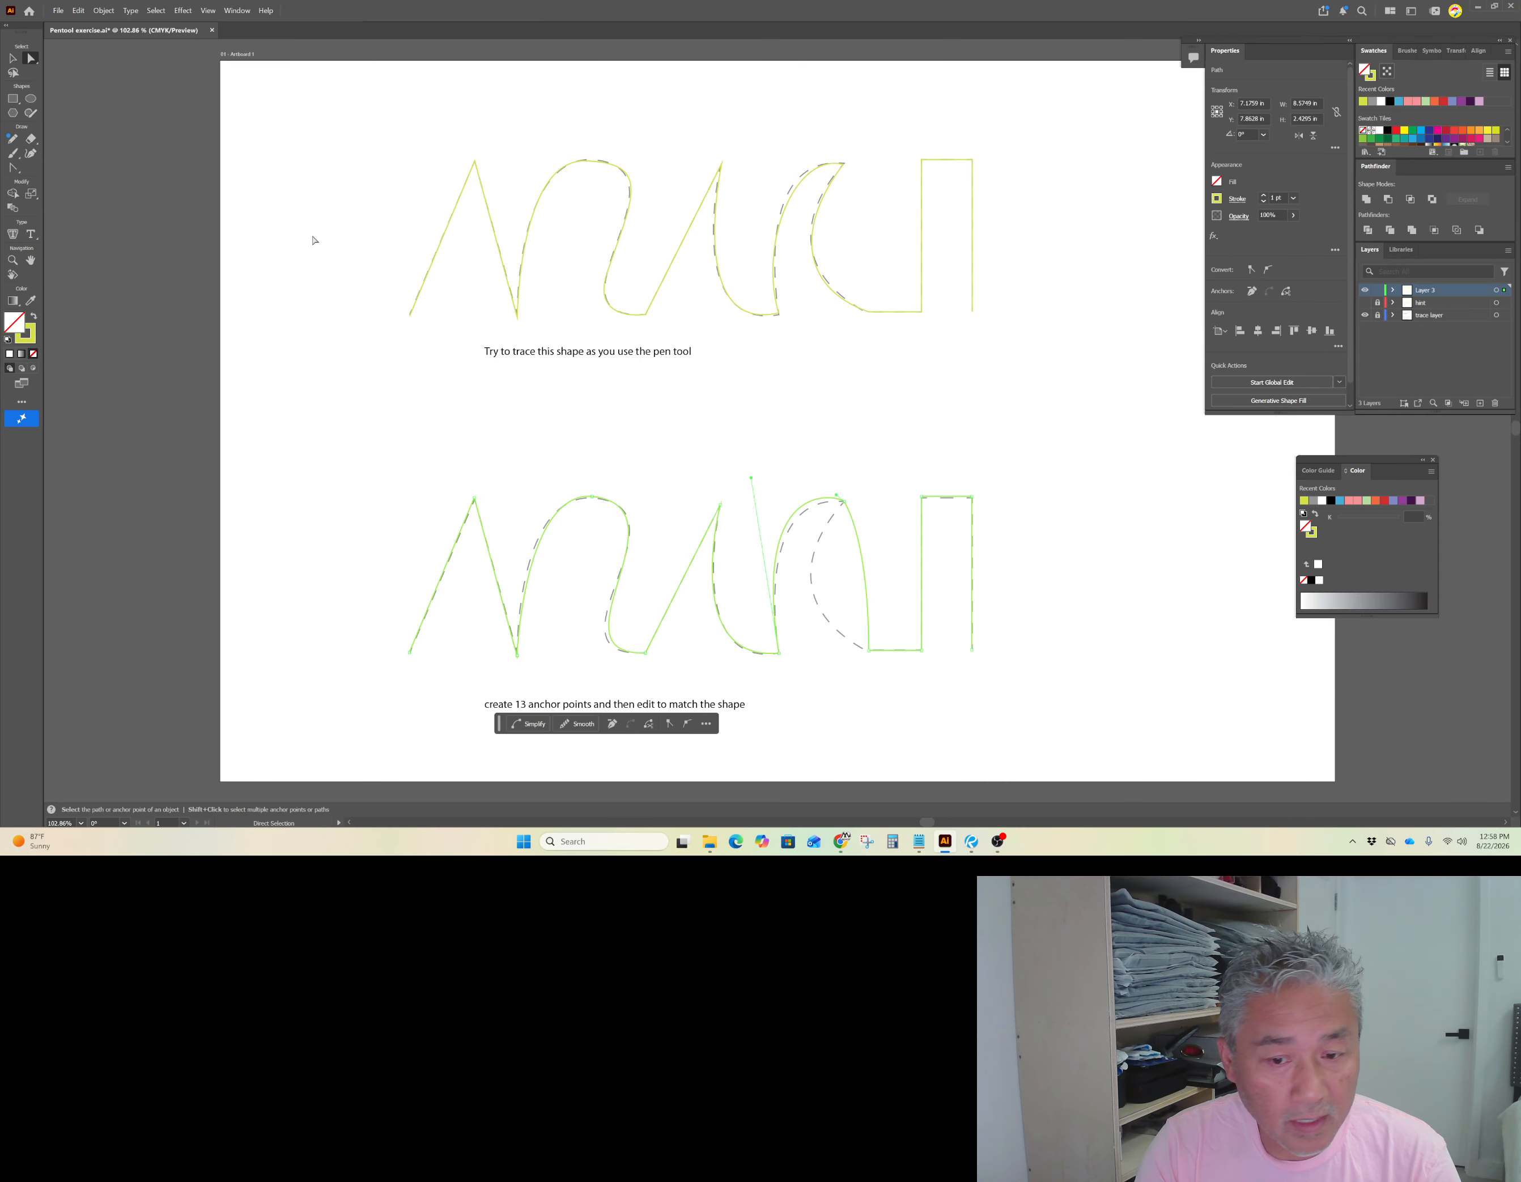
click(851, 521)
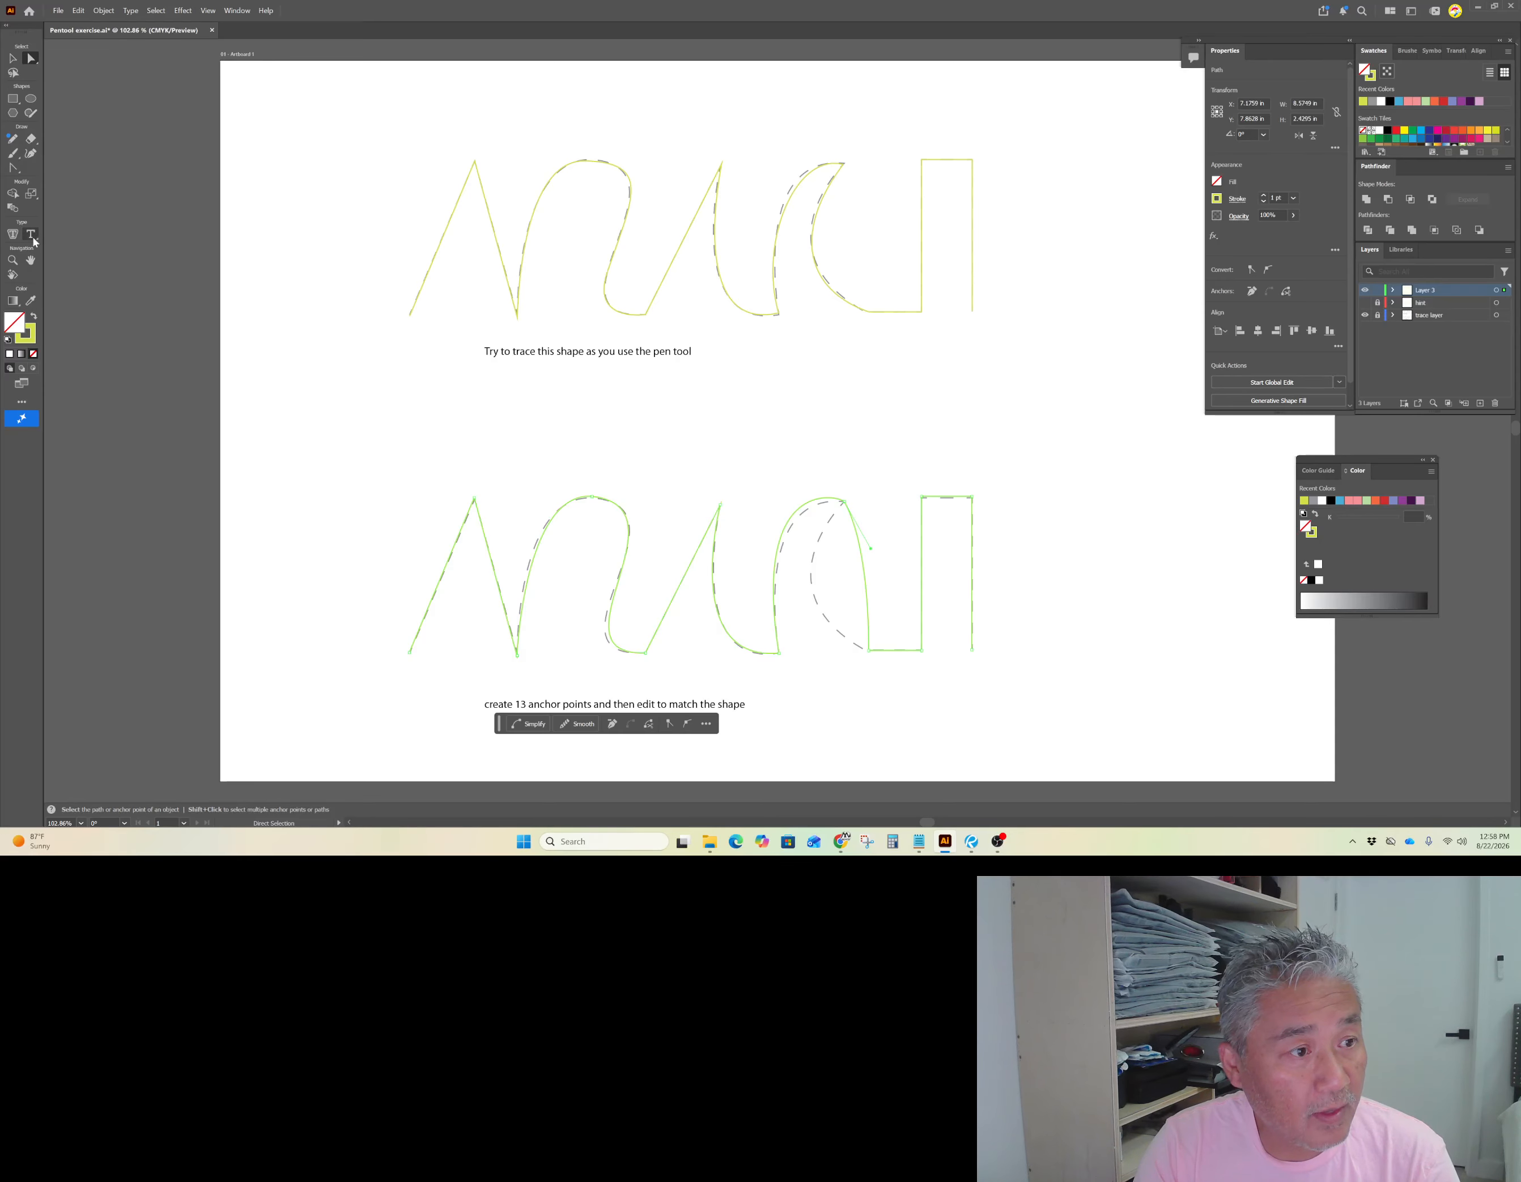
click(14, 169)
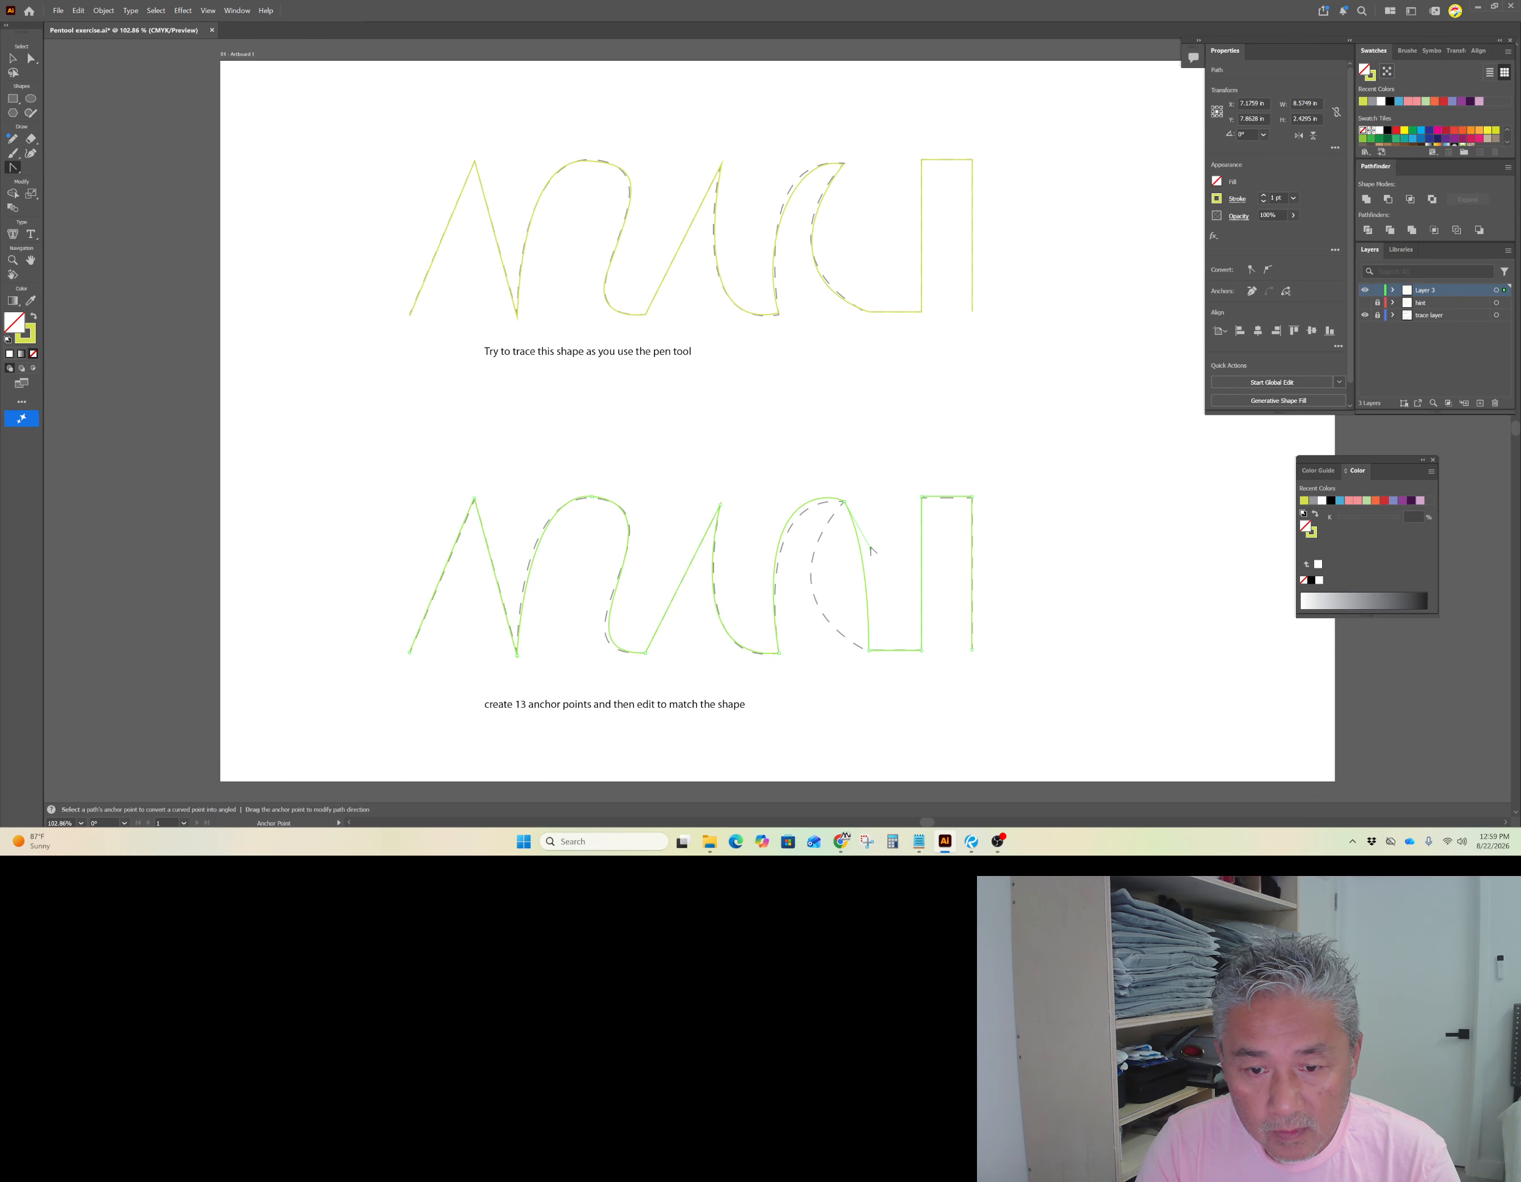
drag(871, 551, 755, 603)
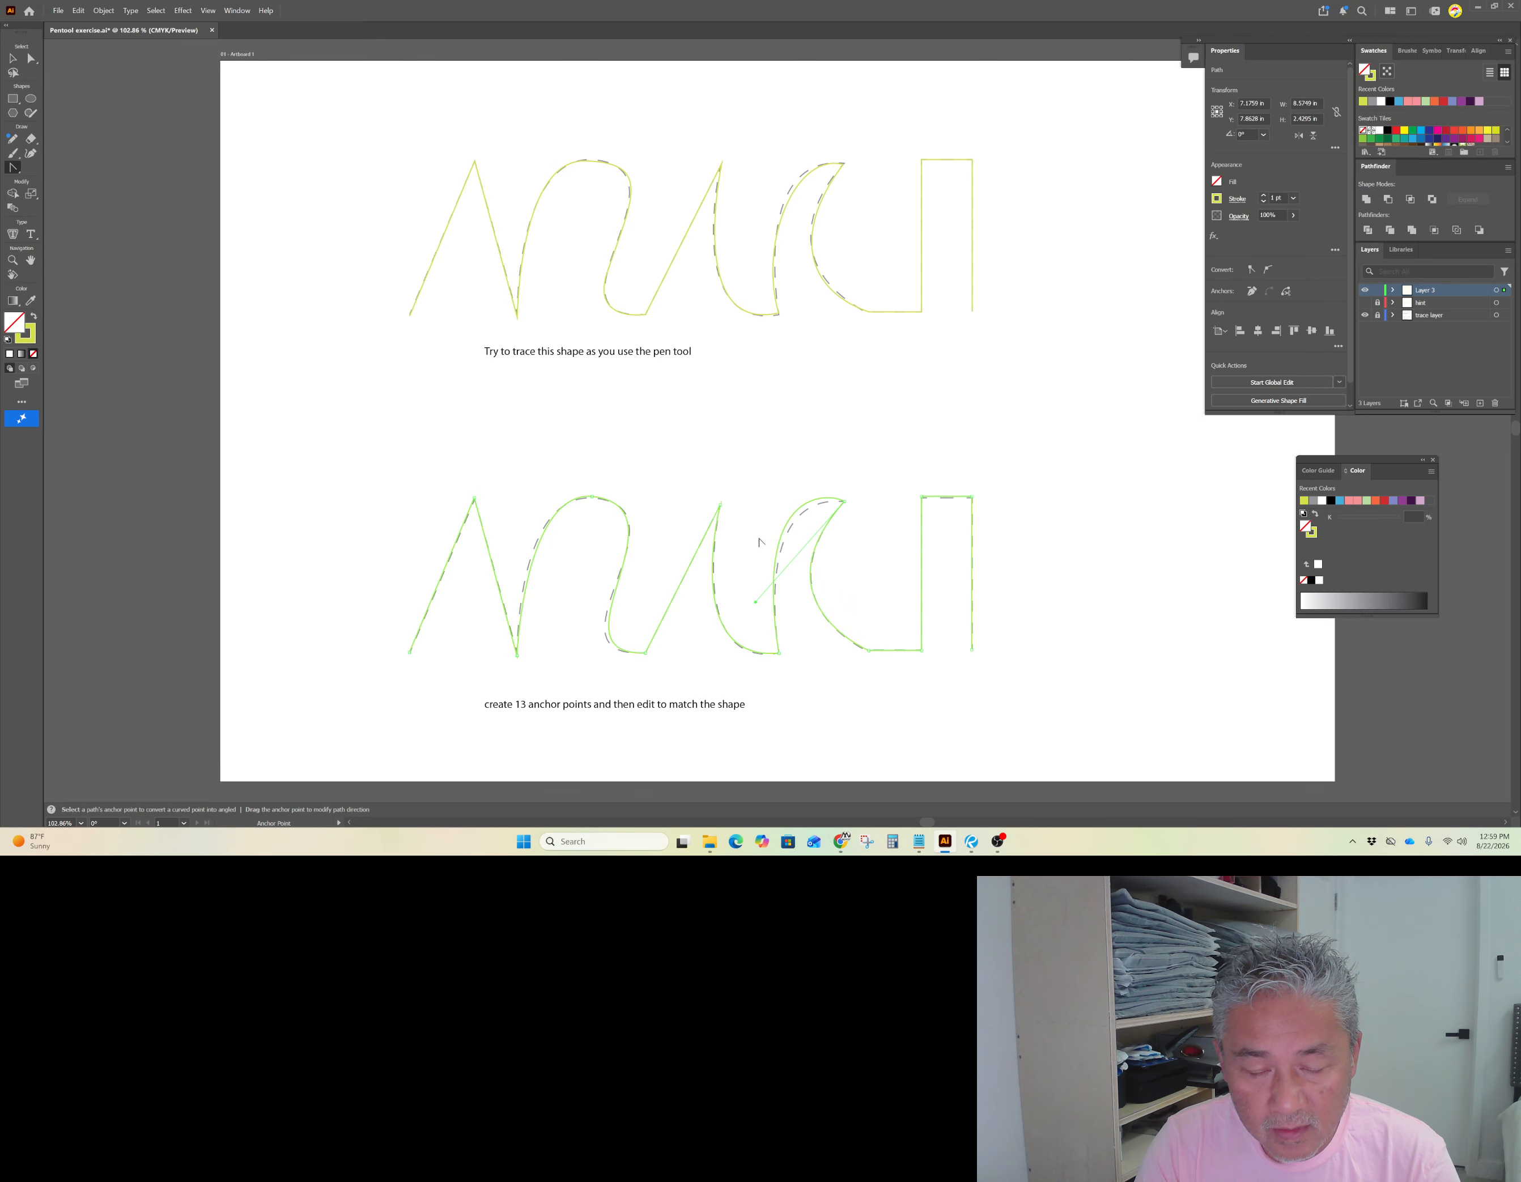
drag(787, 523, 754, 485)
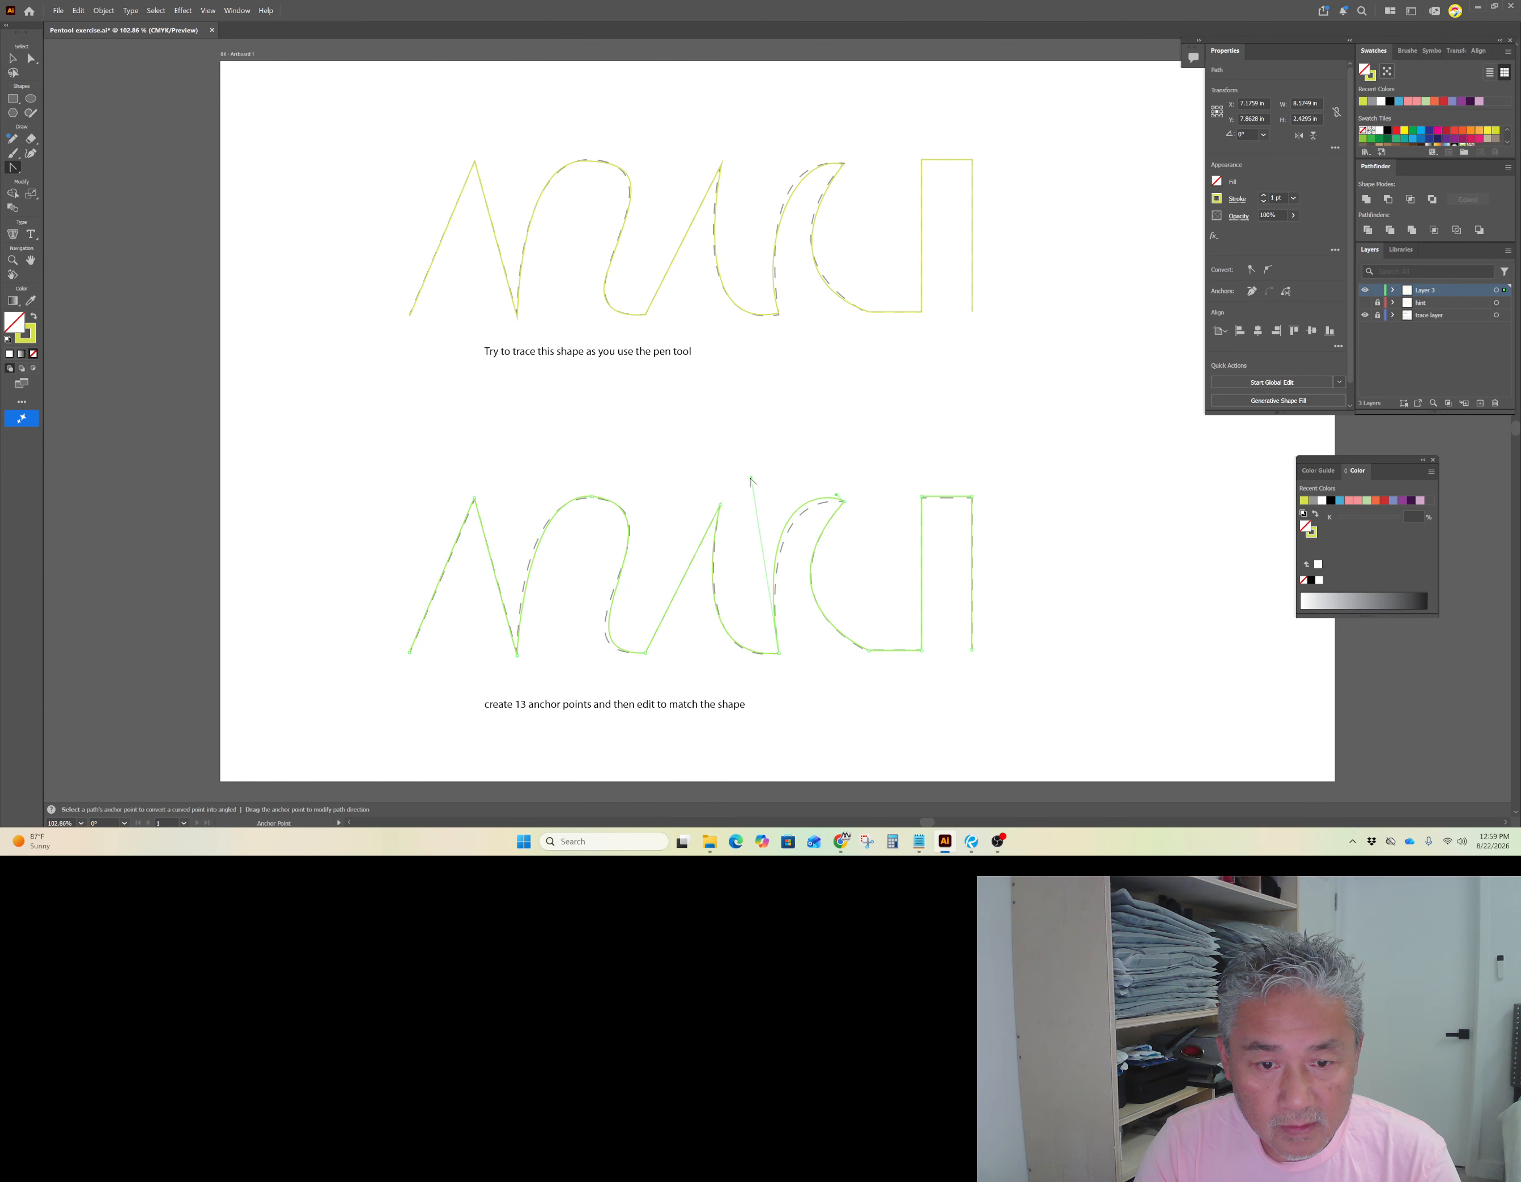
drag(751, 481, 752, 496)
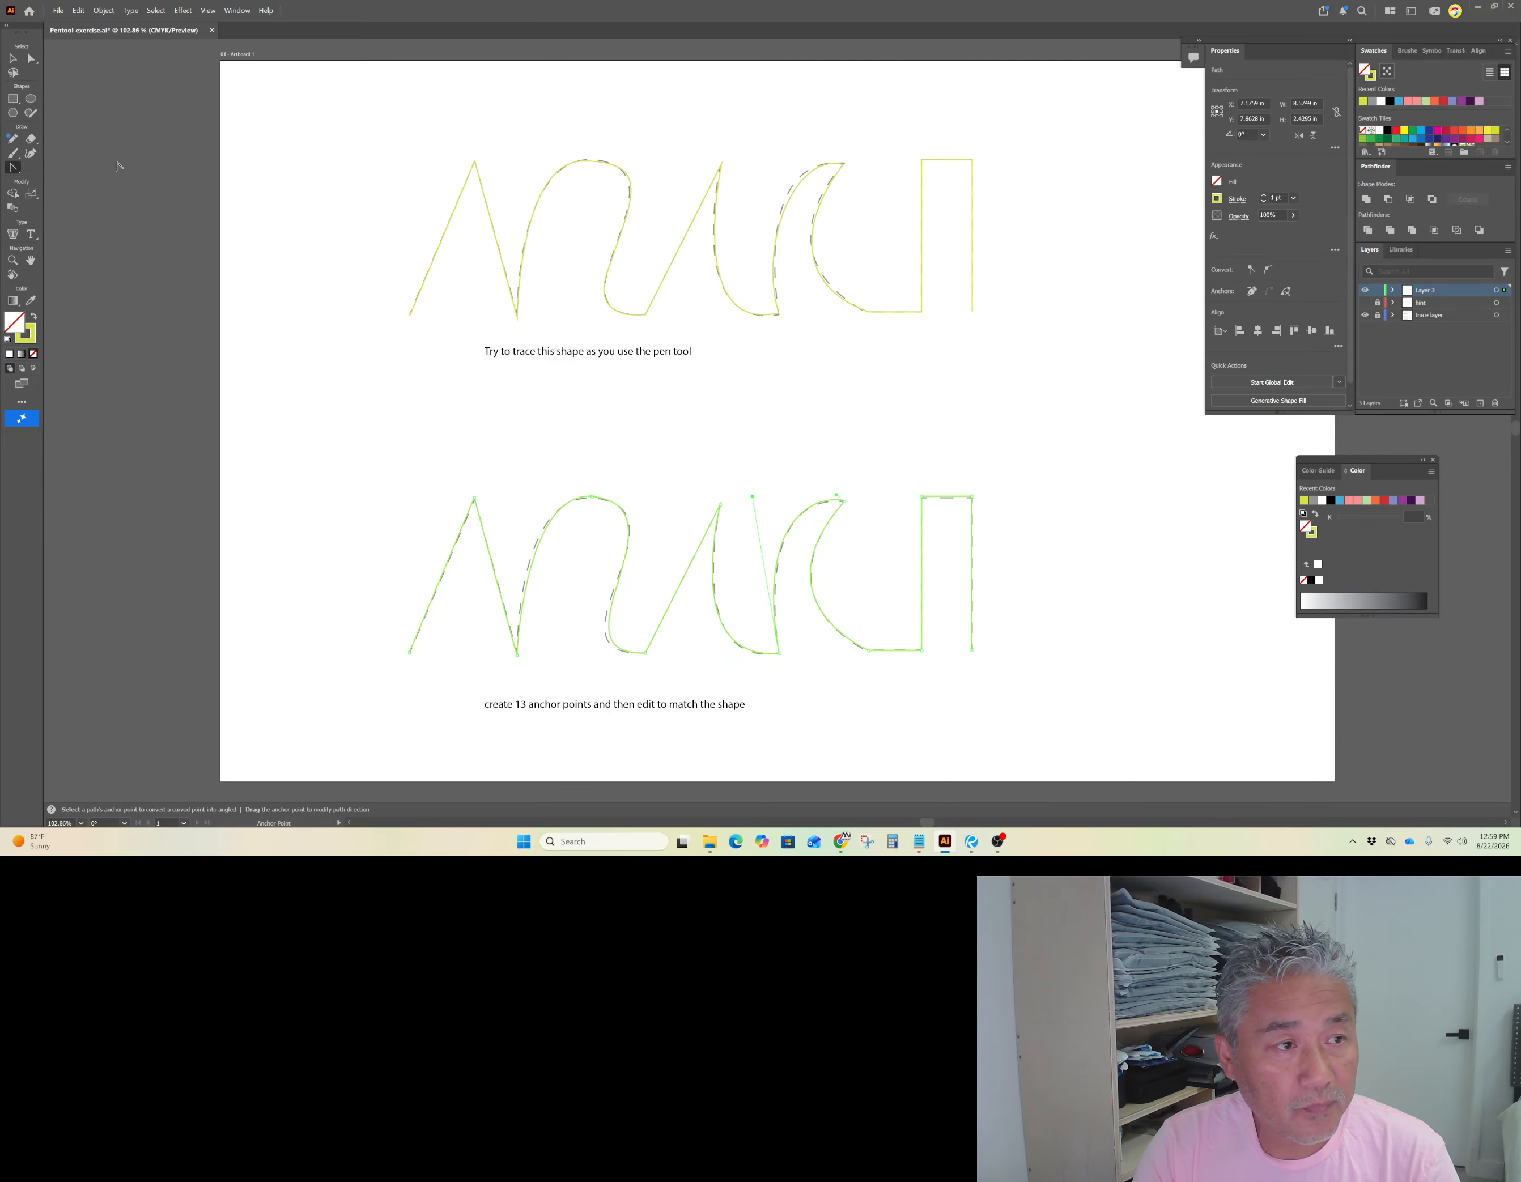
click(13, 58)
click(466, 443)
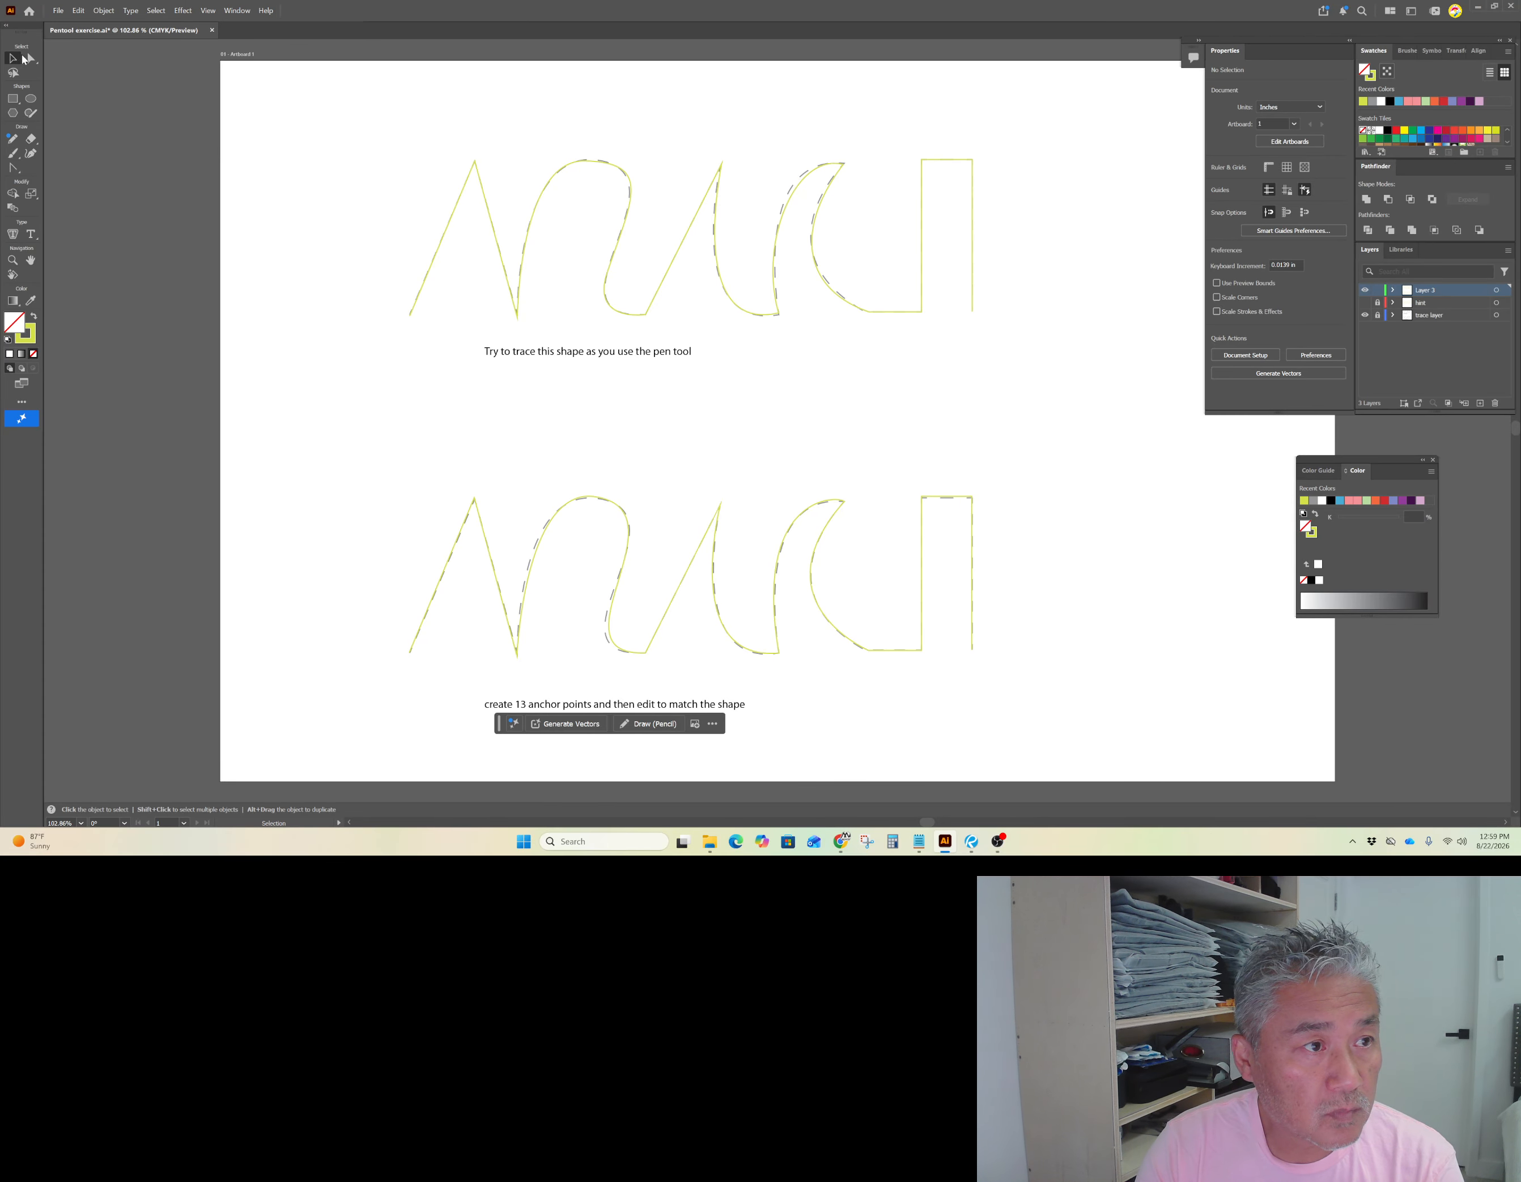
Step: Reselect the path and convert the first arch's peak and the bowl's bottom anchors back into corner points
click(13, 166)
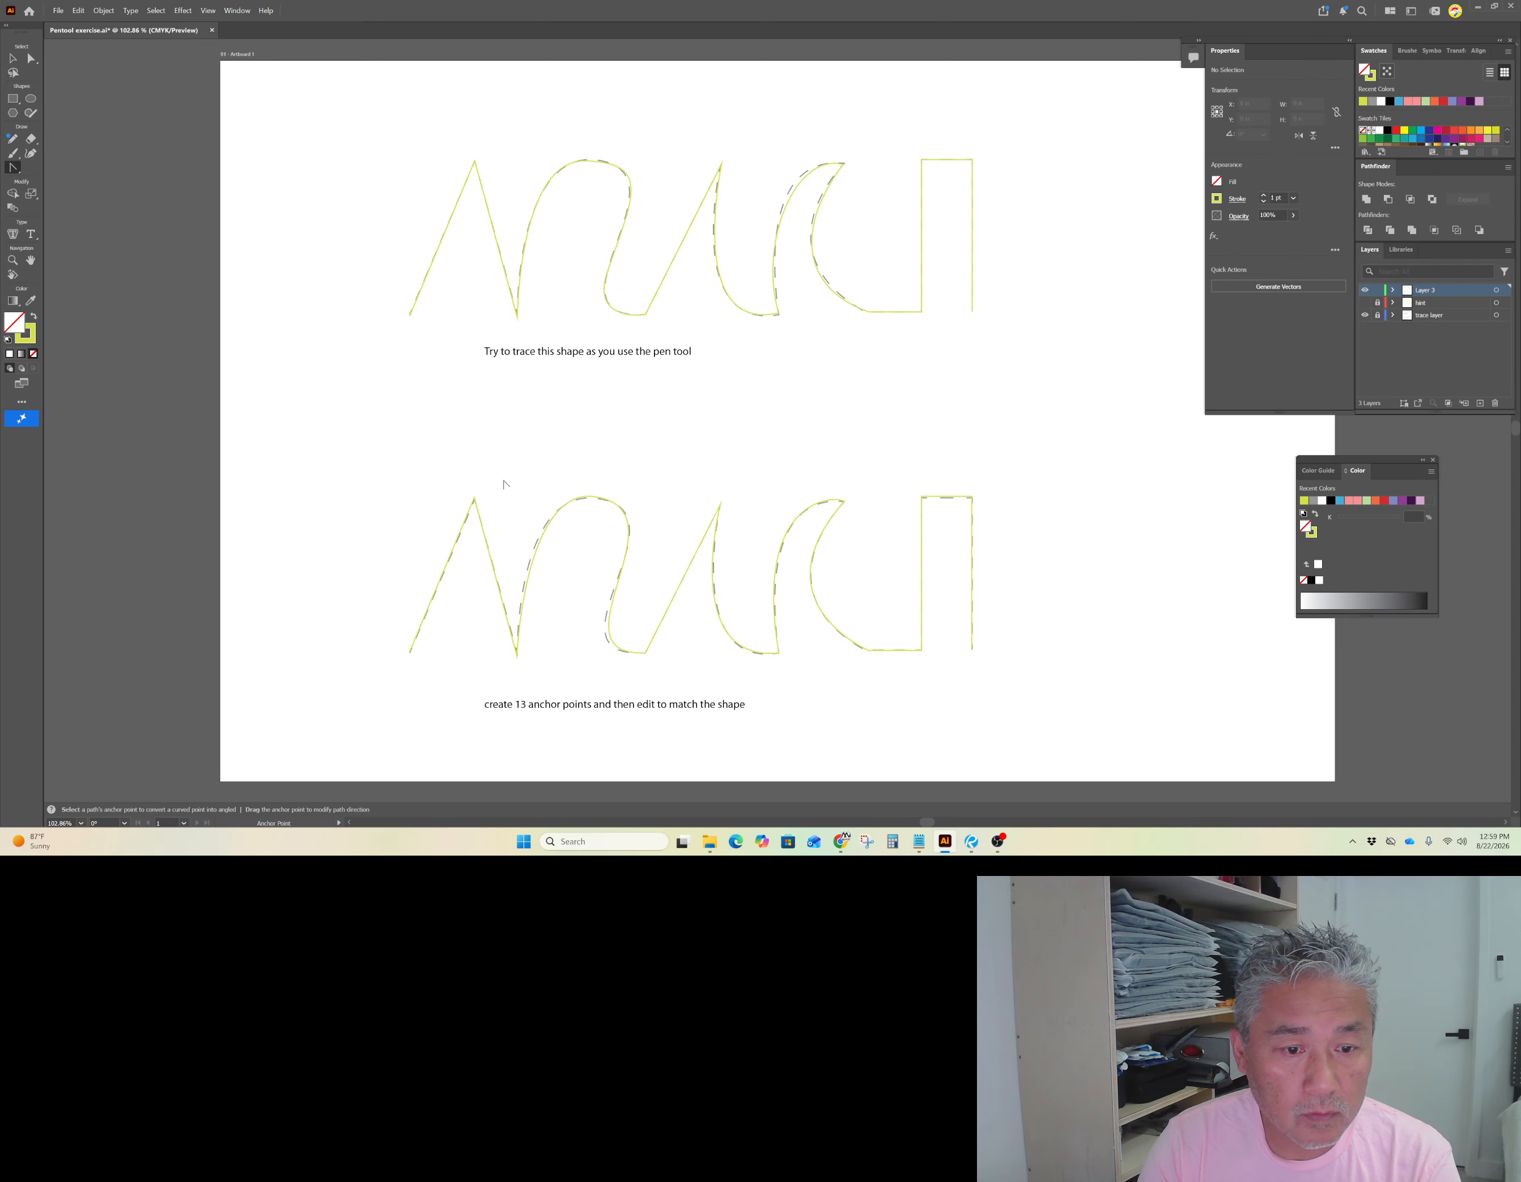
key(a)
click(568, 510)
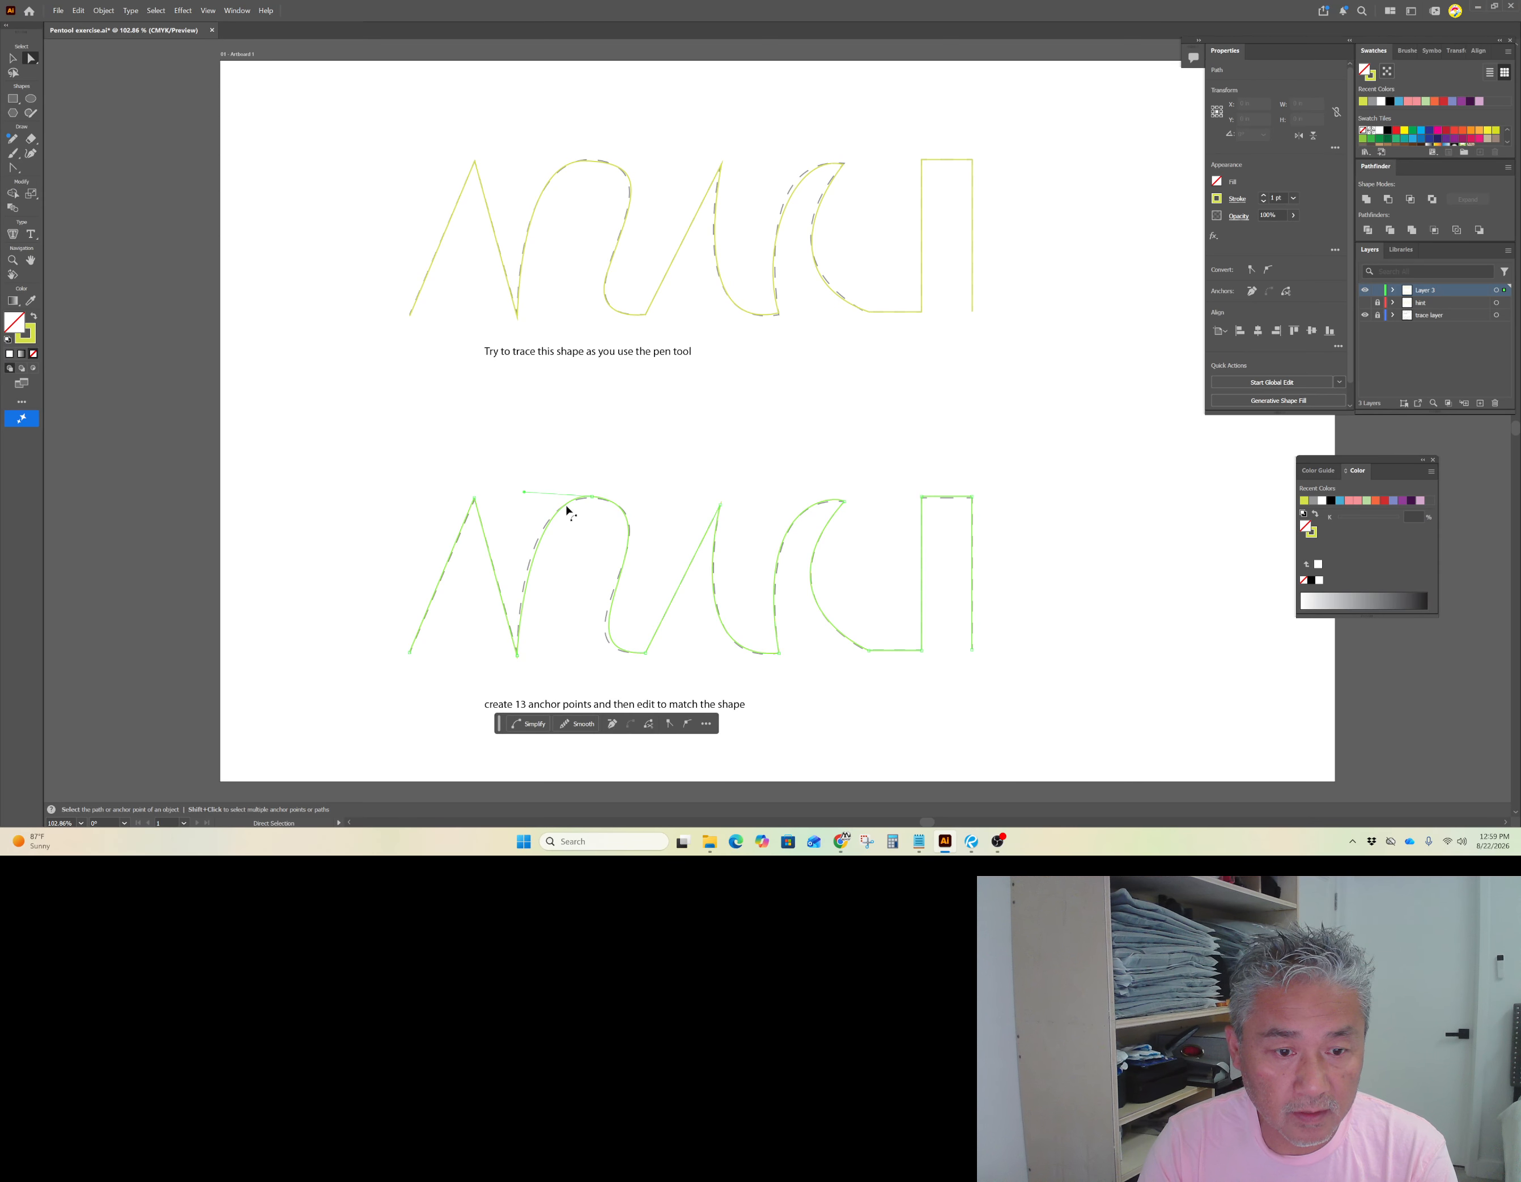
key(alt)
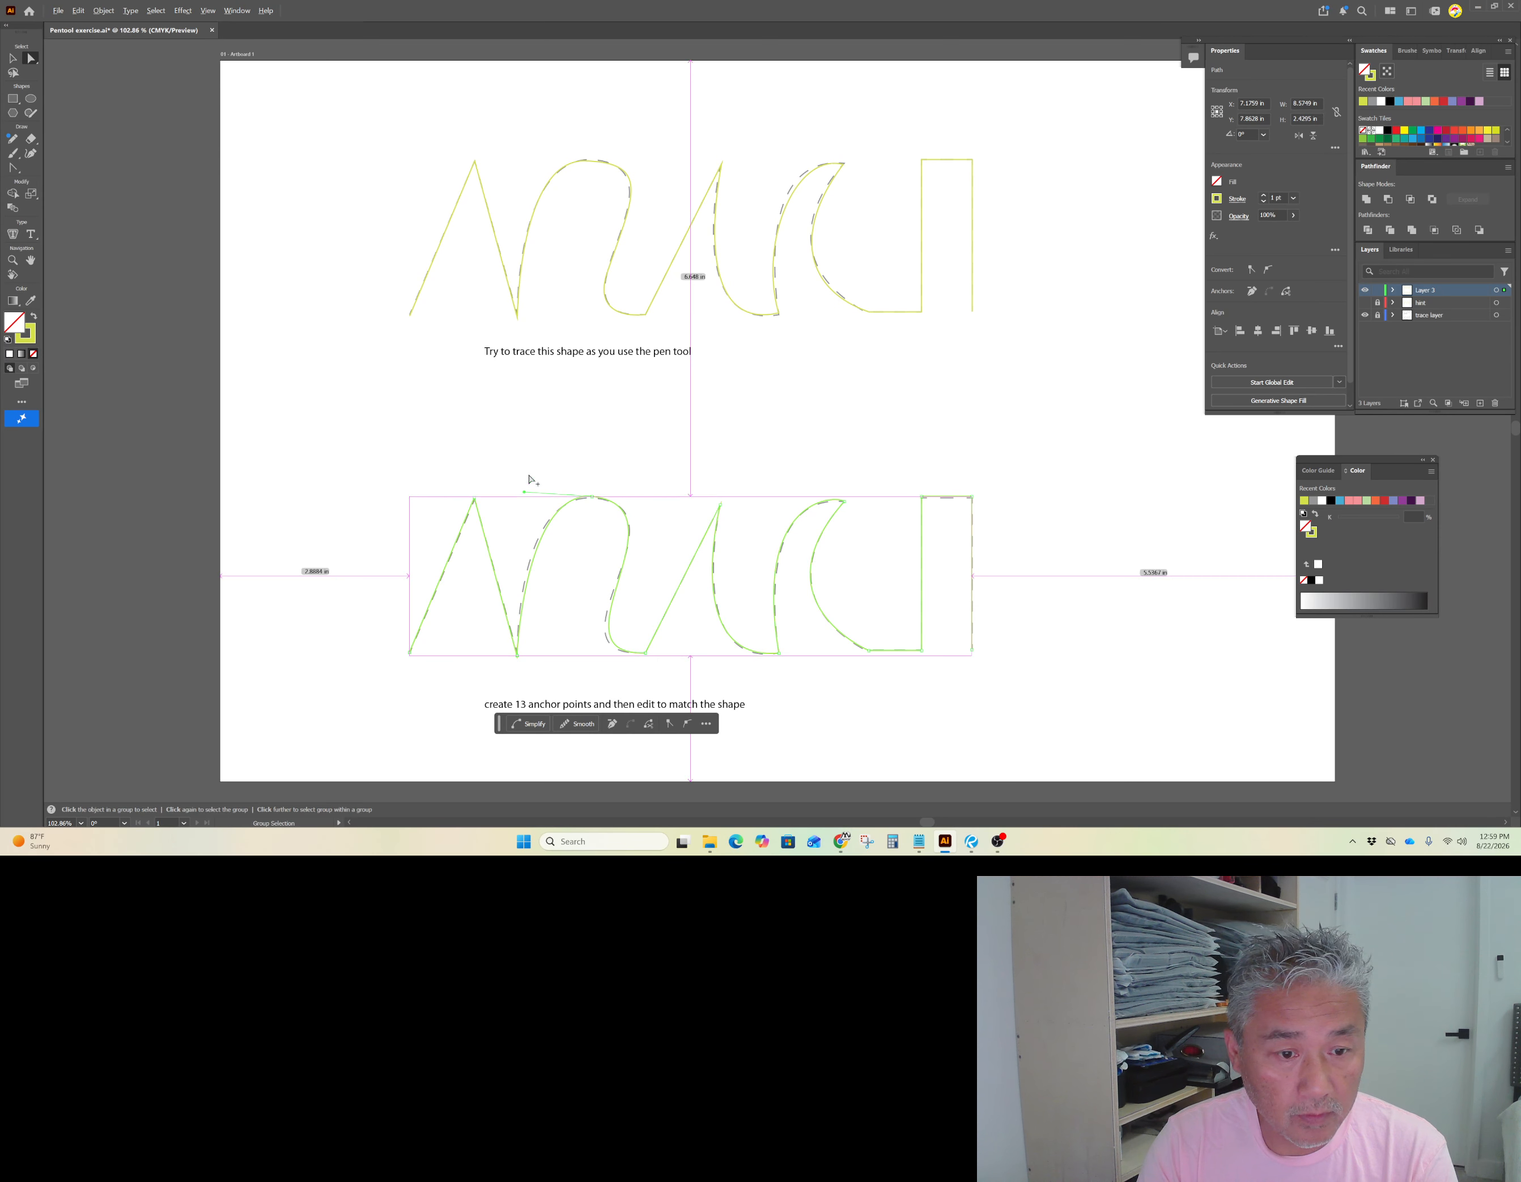
key(alt)
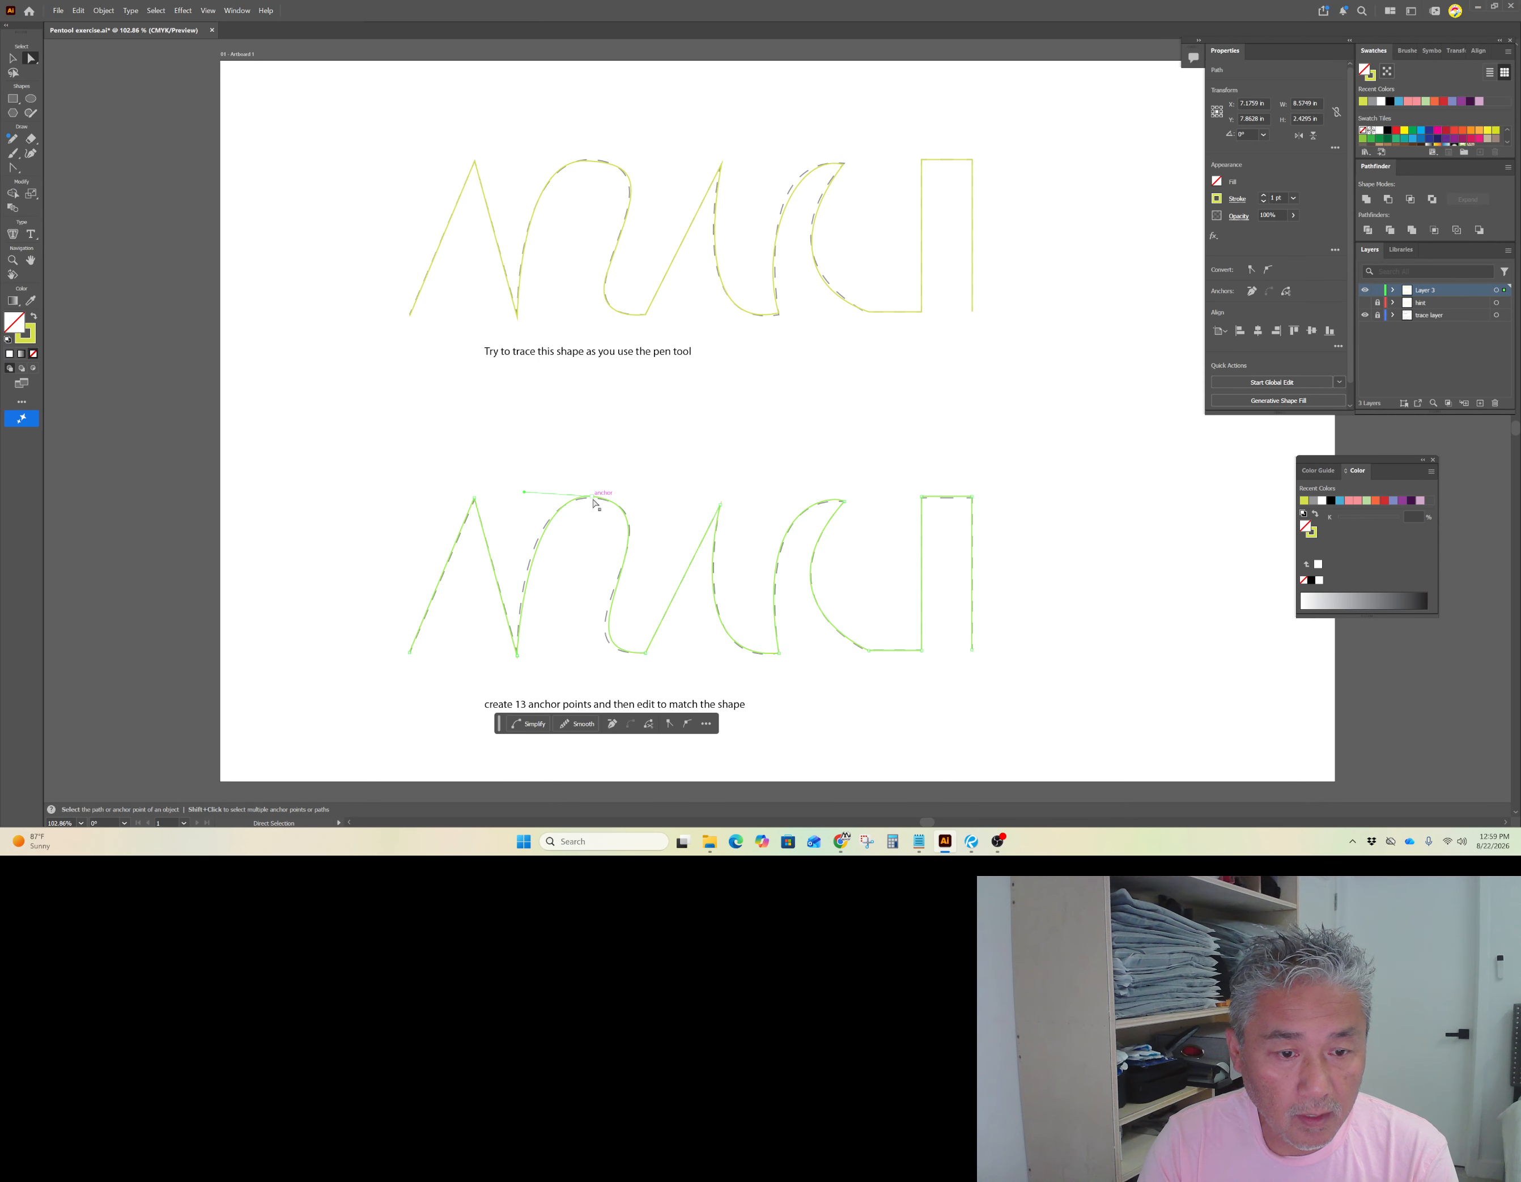
click(14, 169)
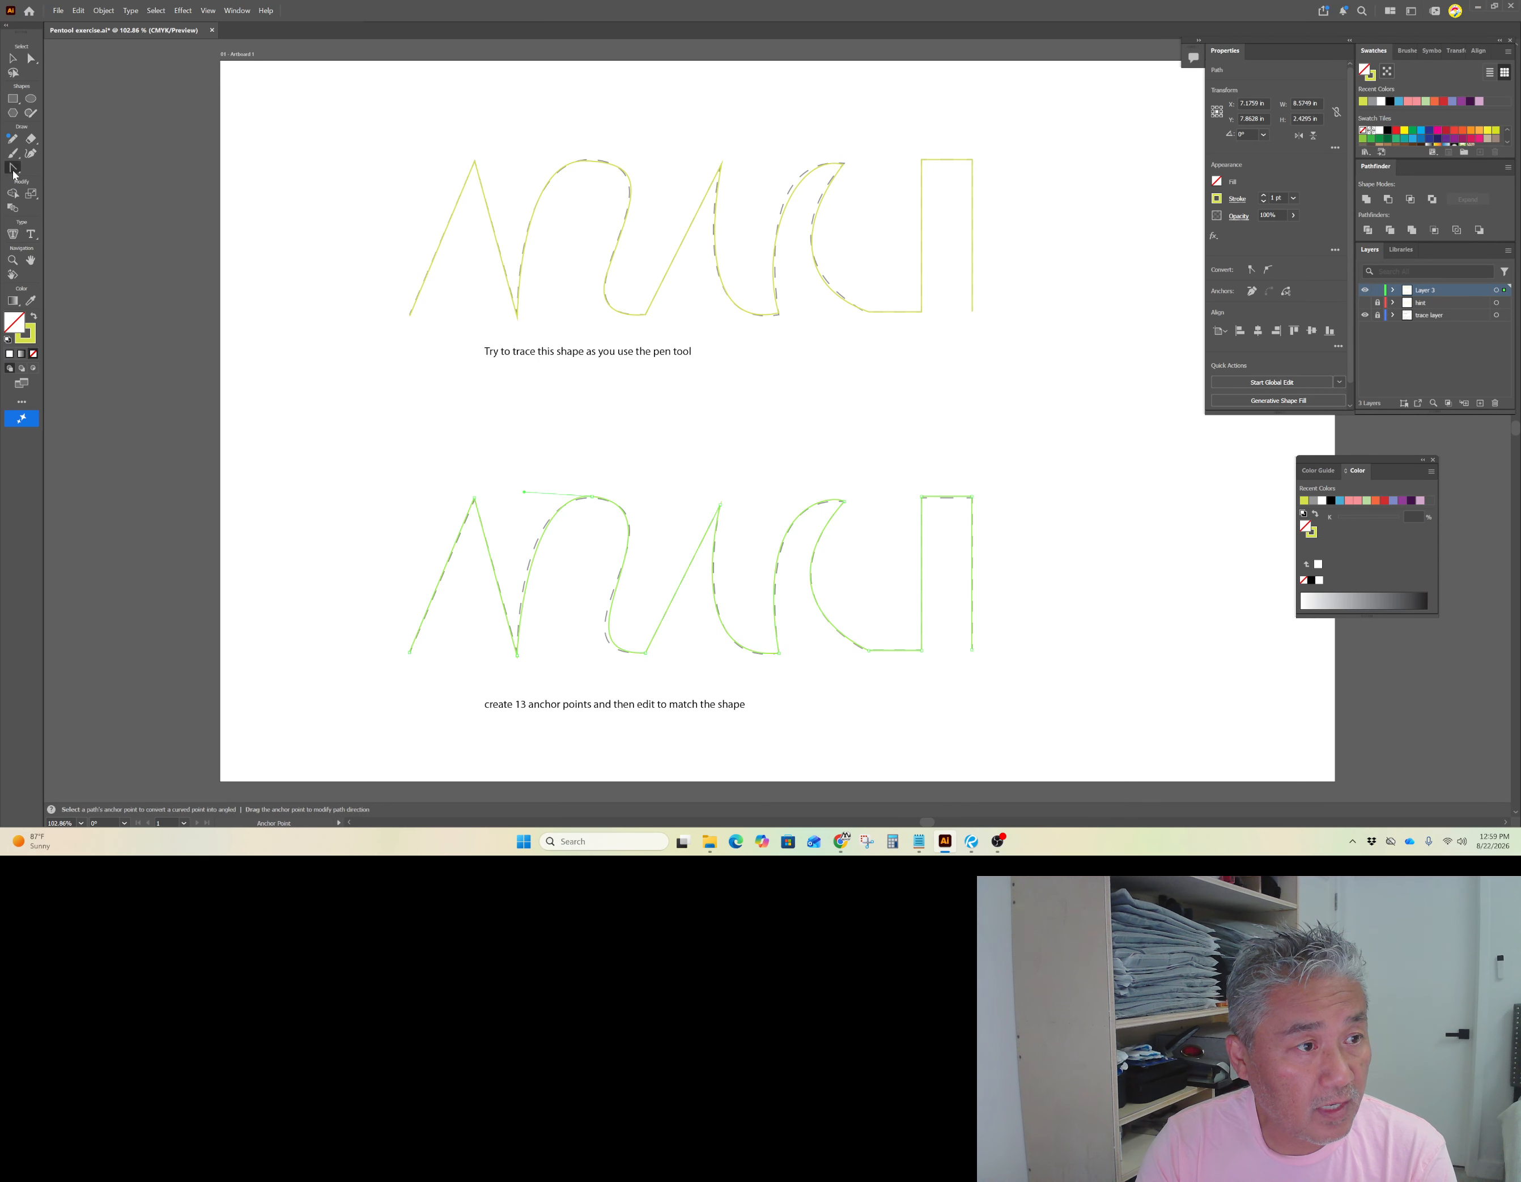
click(591, 497)
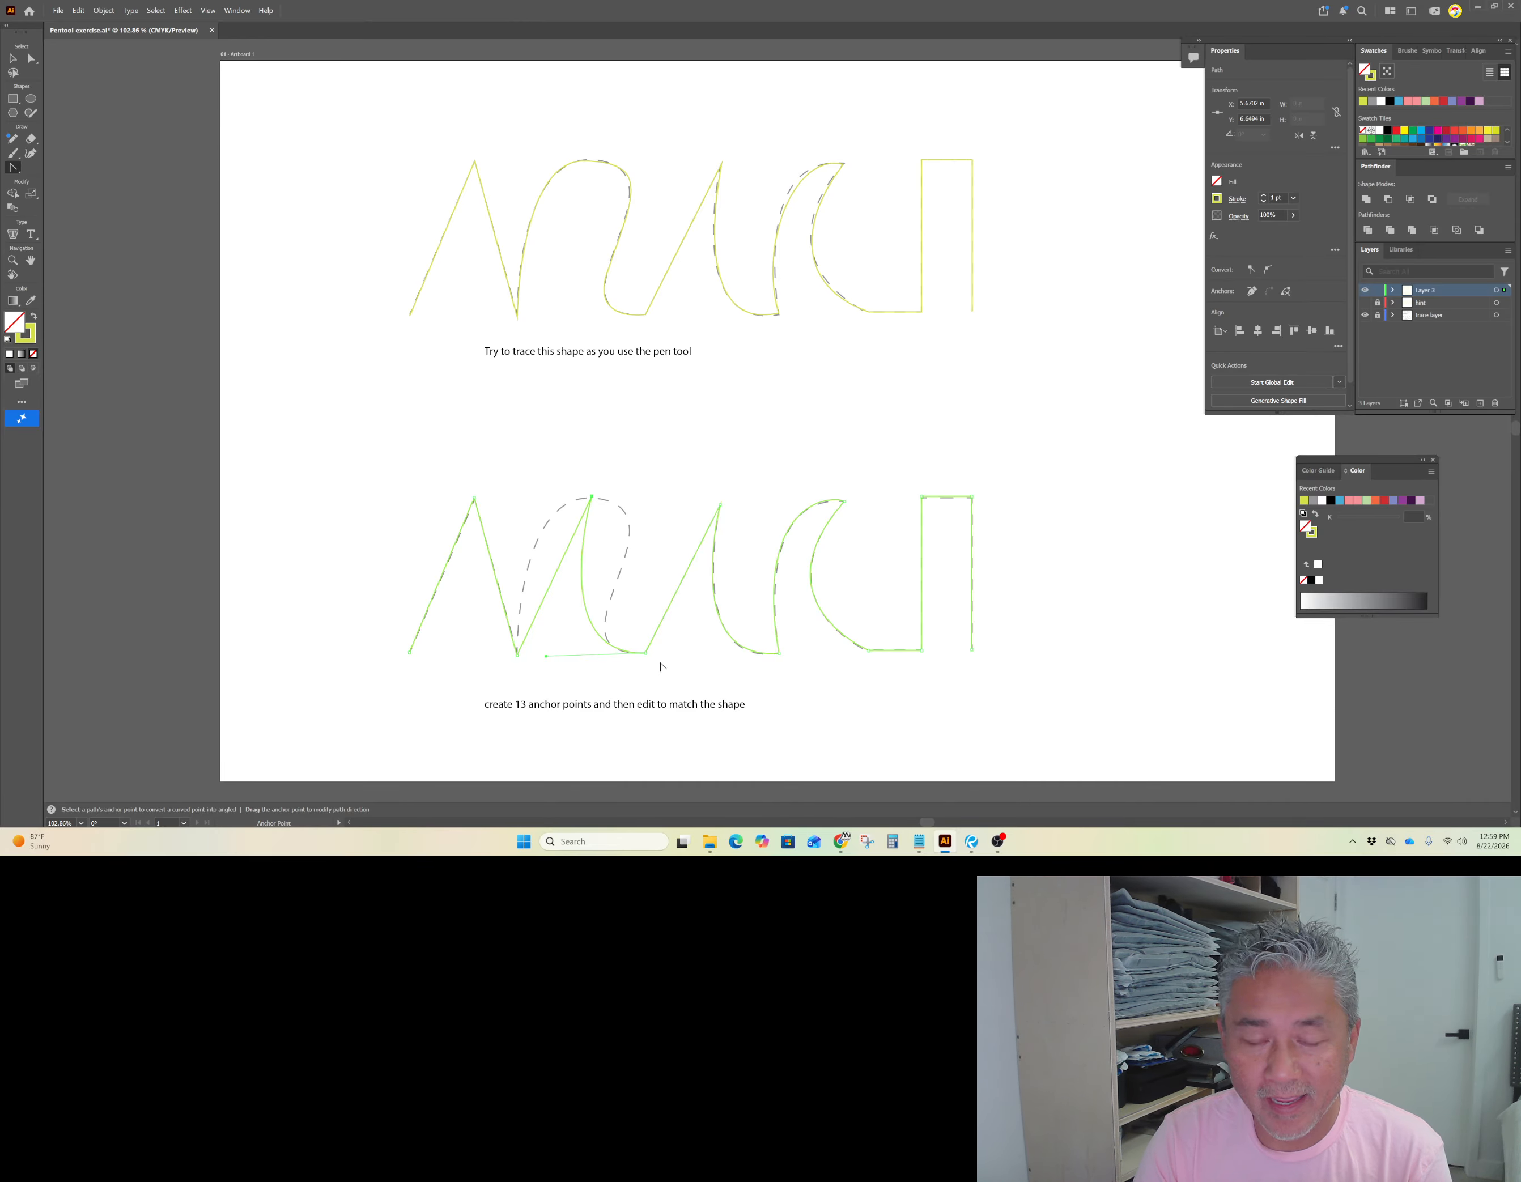
click(645, 655)
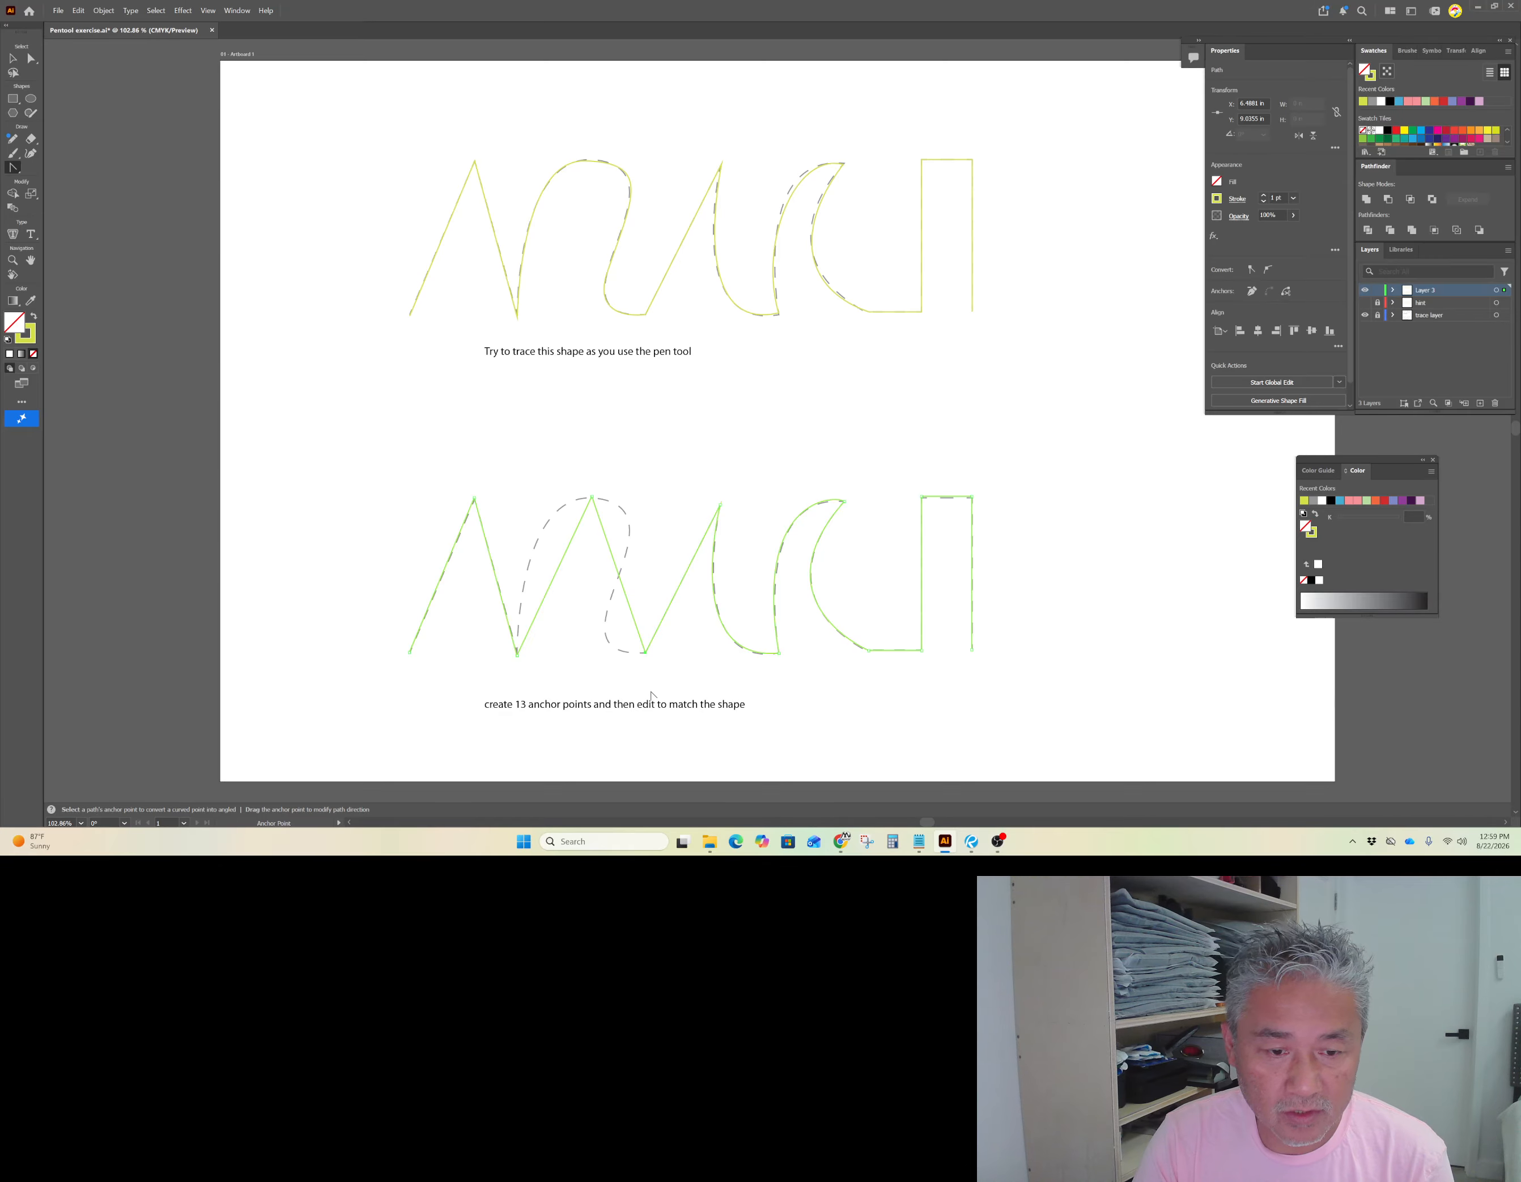